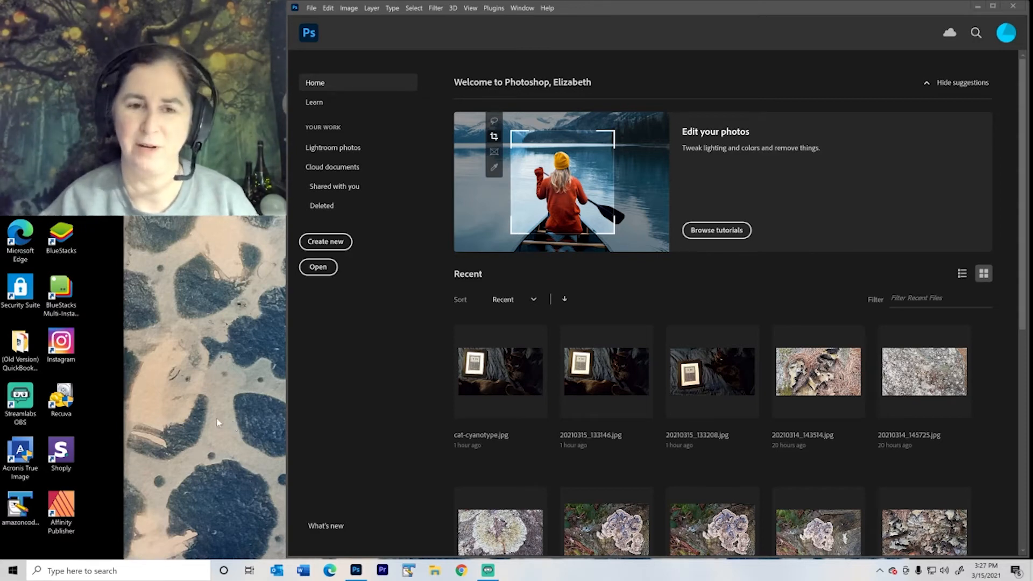
# Step: Create a new 1000 x 1000 px document at 72 ppi with a white background
pyautogui.click(326, 242)
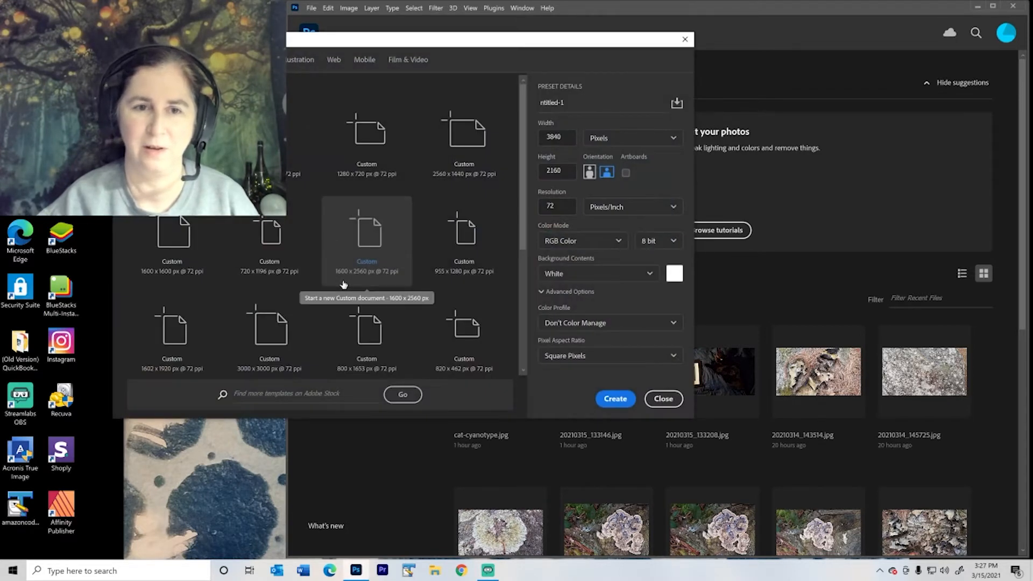
pyautogui.click(301, 167)
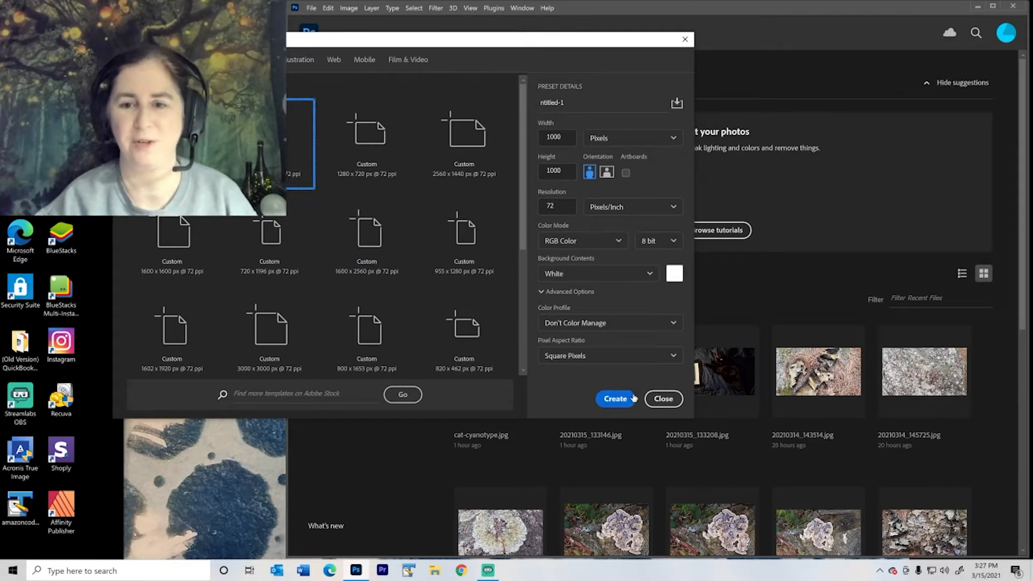
pyautogui.click(618, 403)
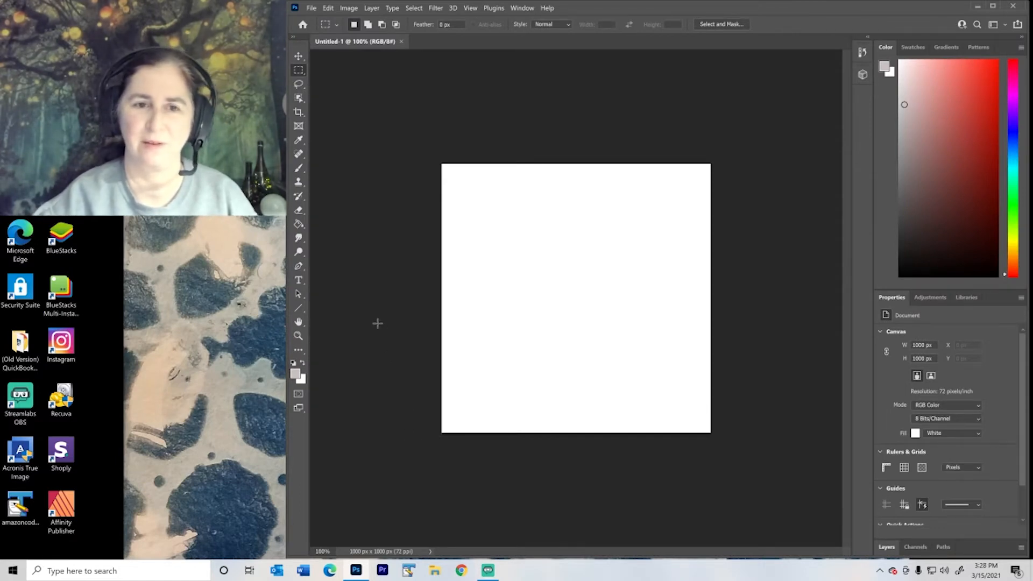
# Step: Choose the Brush tool and set the soft round brush size to 12 px
pyautogui.click(297, 171)
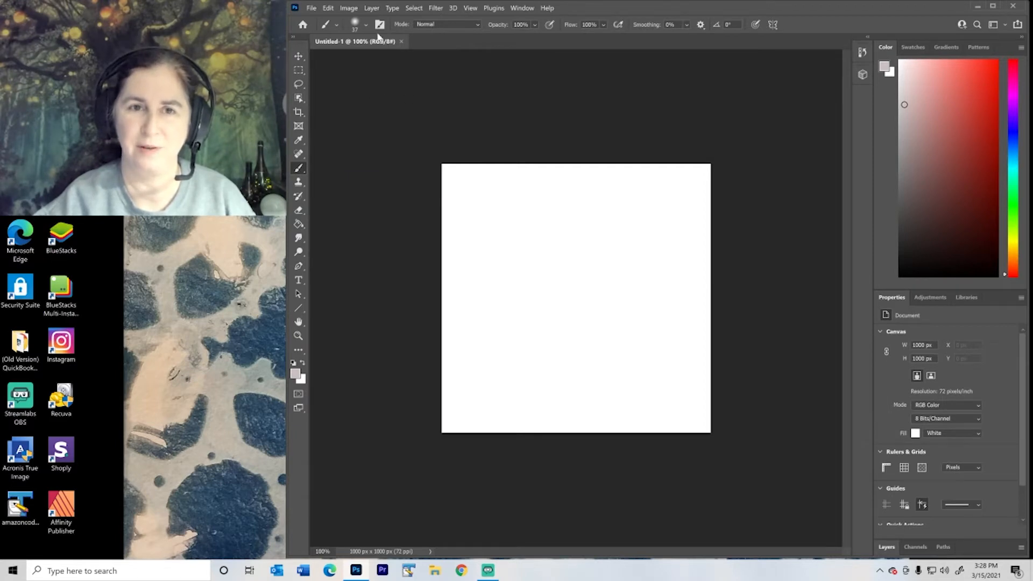
pyautogui.click(366, 24)
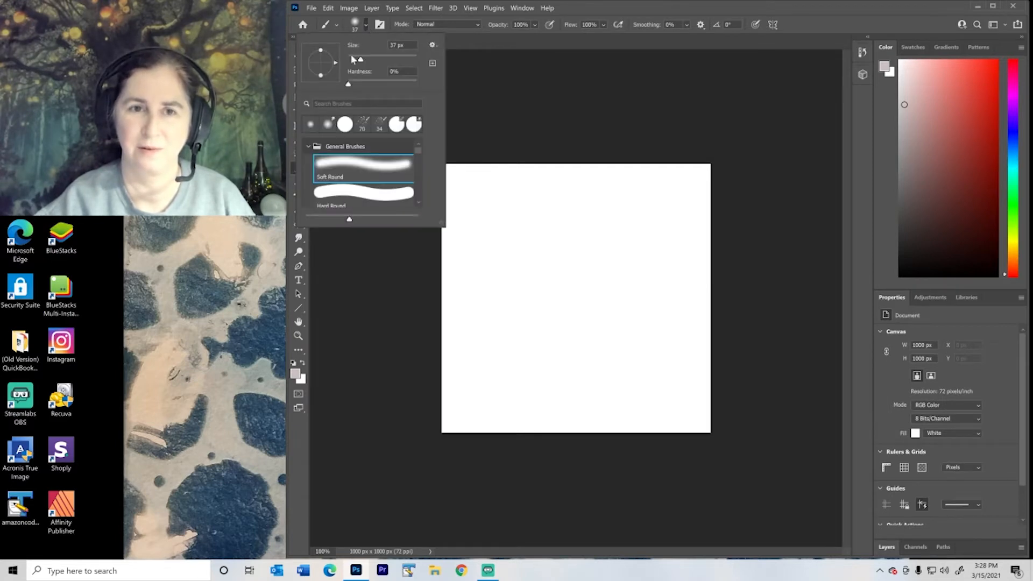
pyautogui.moveTo(358, 61); pyautogui.dragTo(352, 60)
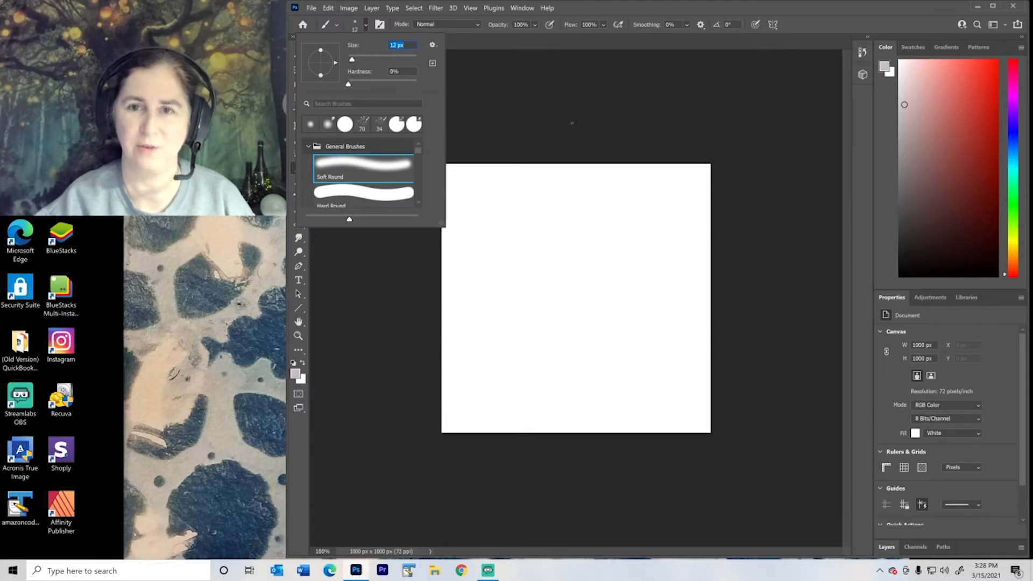
# Step: Turn on Mandala paint symmetry with a segment count of 8 and apply the guides centred on the canvas
pyautogui.click(772, 23)
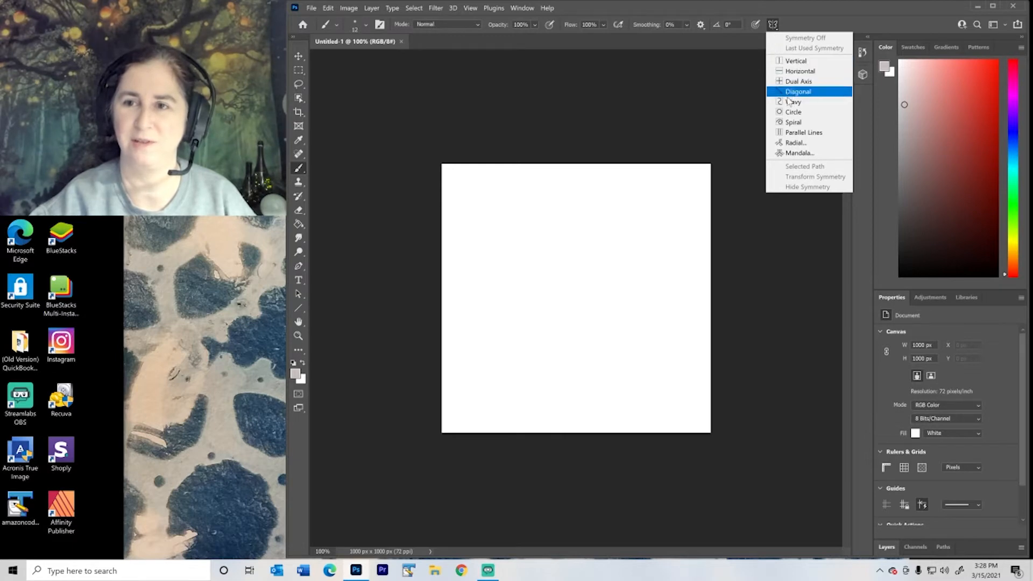
pyautogui.click(792, 155)
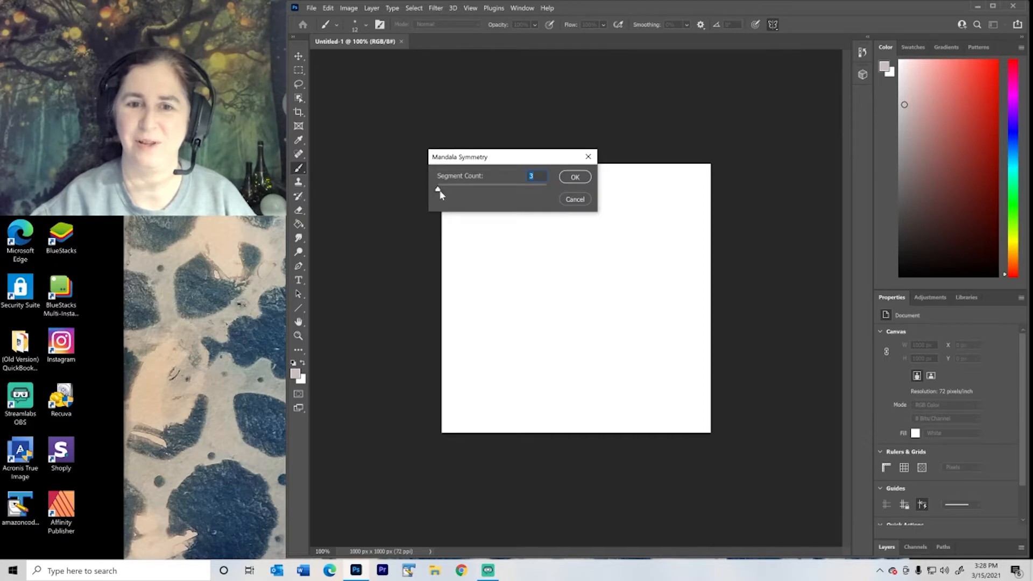
pyautogui.moveTo(439, 189); pyautogui.dragTo(520, 190)
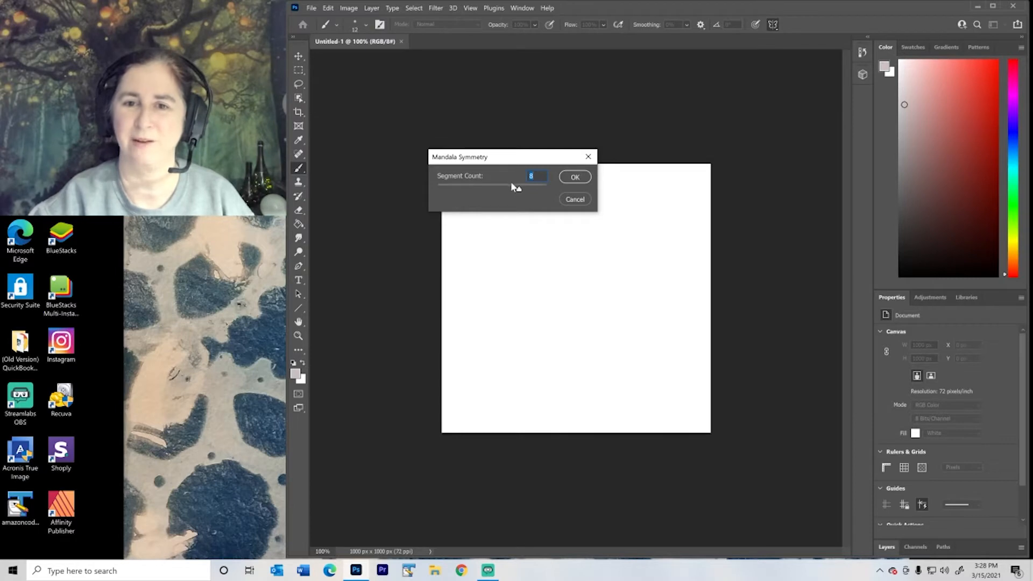
pyautogui.click(575, 177)
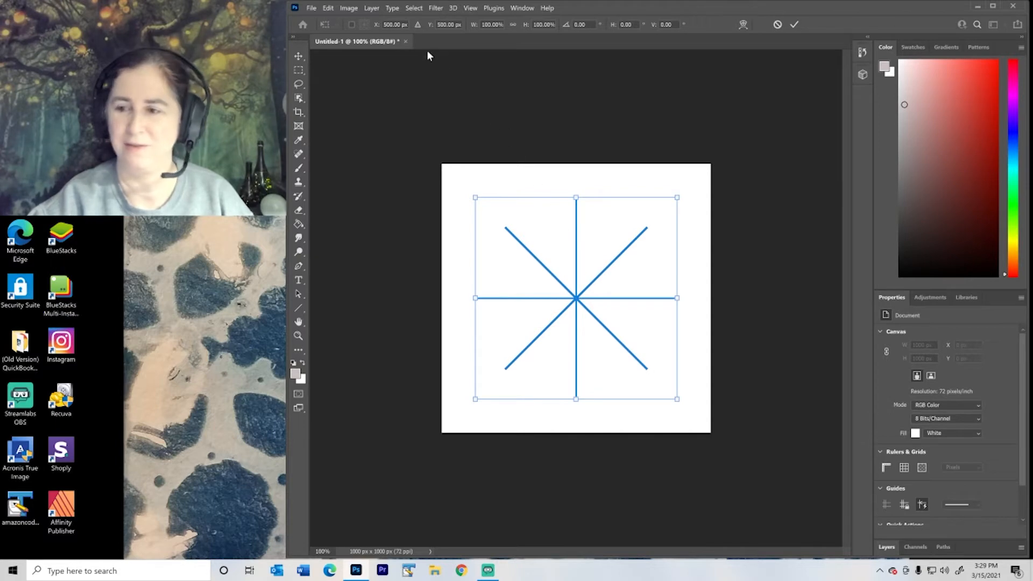
pyautogui.click(350, 9)
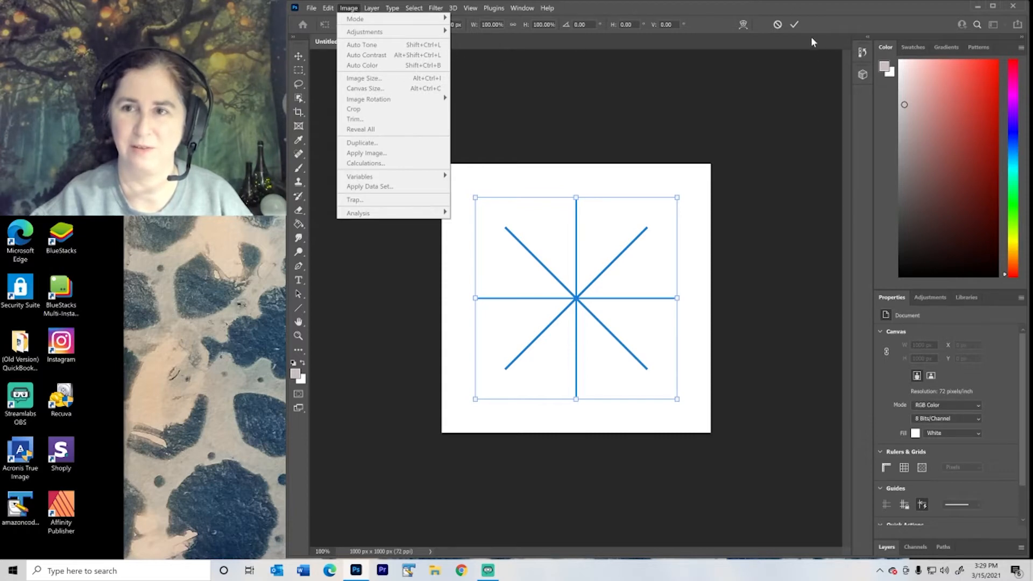
pyautogui.click(795, 23)
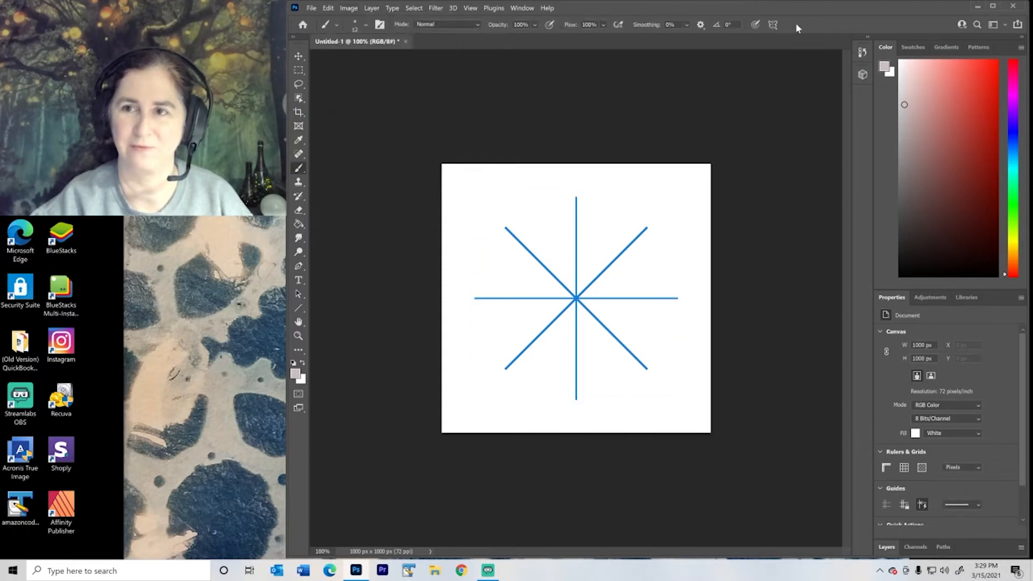
# Step: Resize the image to 2000 x 2000 px and fit the whole canvas on screen
pyautogui.click(349, 8)
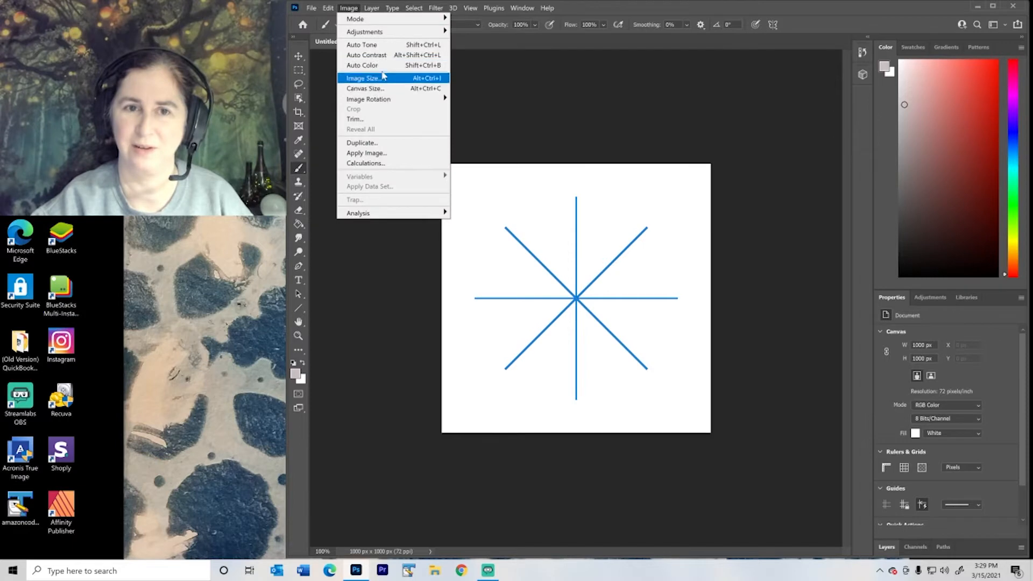
pyautogui.click(384, 77)
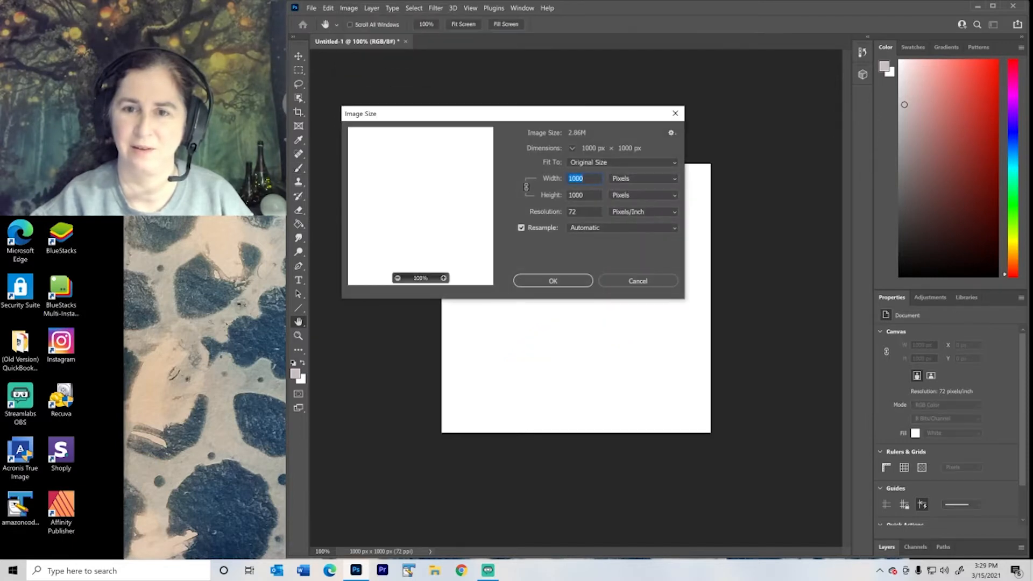
pyautogui.click(584, 178)
pyautogui.press('BackSpace')
pyautogui.press('BackSpace')
pyautogui.press('BackSpace')
pyautogui.press('BackSpace')
pyautogui.write('2000')
pyautogui.click(554, 283)
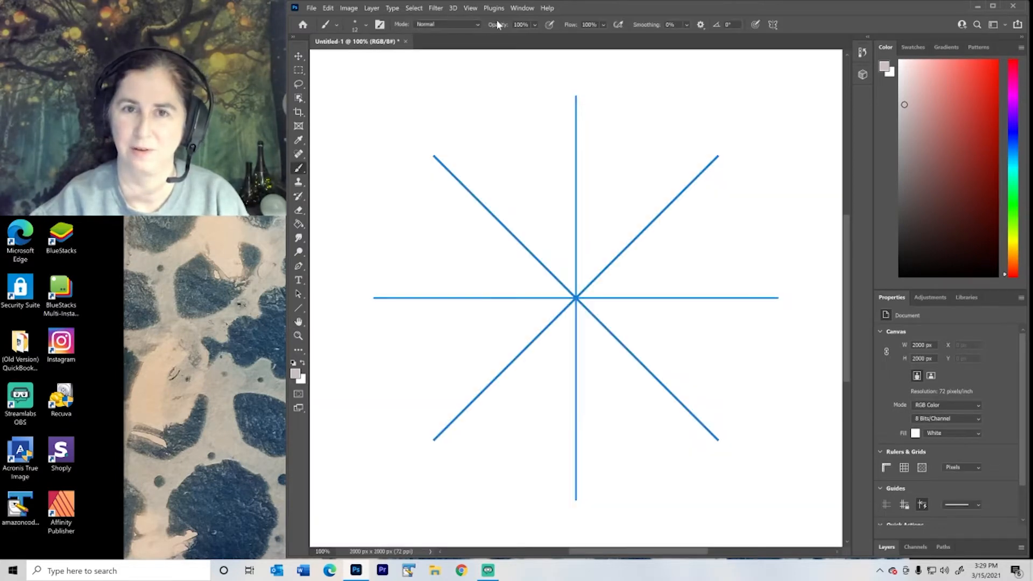
pyautogui.click(470, 8)
pyautogui.click(490, 104)
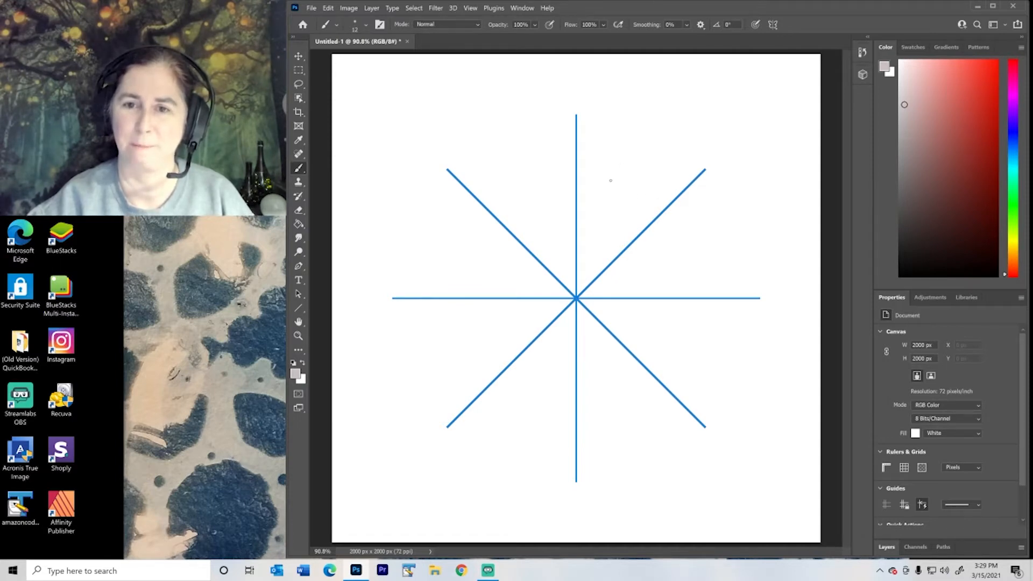
# Step: Try out light grey looping brush strokes between the mandala symmetry guides, and undo them
pyautogui.moveTo(632, 172)
pyautogui.mouseDown()
pyautogui.moveTo(603, 194)
pyautogui.moveTo(646, 156)
pyautogui.moveTo(598, 187)
pyautogui.moveTo(641, 193)
pyautogui.moveTo(592, 207)
pyautogui.moveTo(602, 237)
pyautogui.moveTo(589, 197)
pyautogui.moveTo(598, 125)
pyautogui.moveTo(635, 105)
pyautogui.moveTo(678, 132)
pyautogui.moveTo(670, 86)
pyautogui.moveTo(635, 80)
pyautogui.moveTo(681, 134)
pyautogui.moveTo(719, 129)
pyautogui.moveTo(649, 103)
pyautogui.moveTo(666, 113)
pyautogui.moveTo(580, 293)
pyautogui.moveTo(592, 277)
pyautogui.mouseUp()
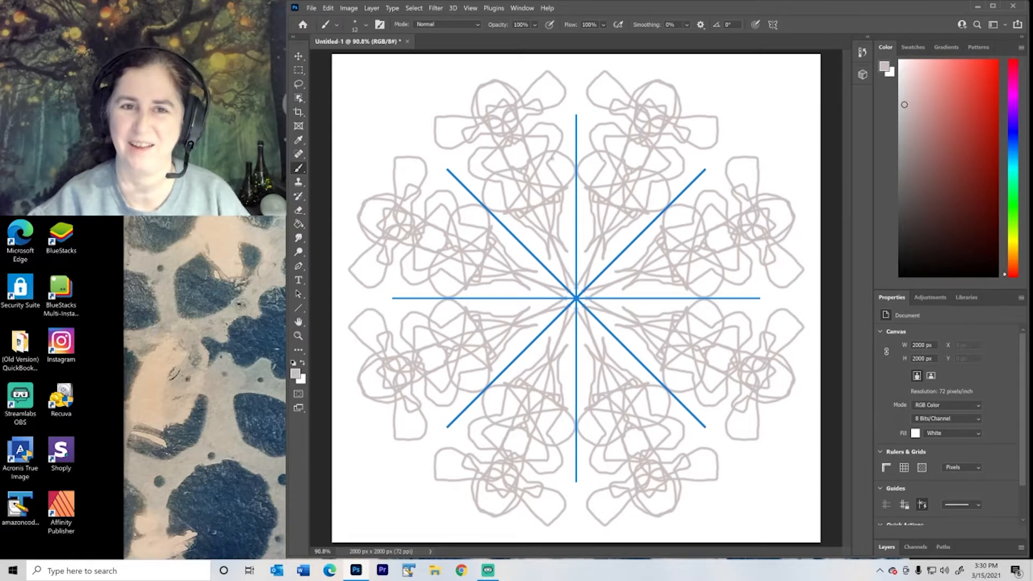
pyautogui.click(327, 7)
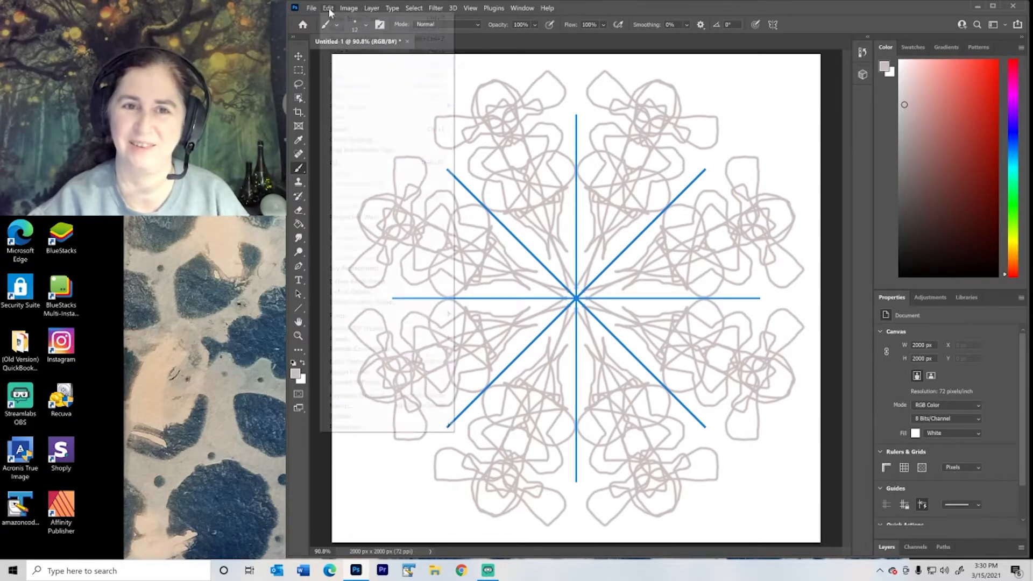
pyautogui.click(330, 19)
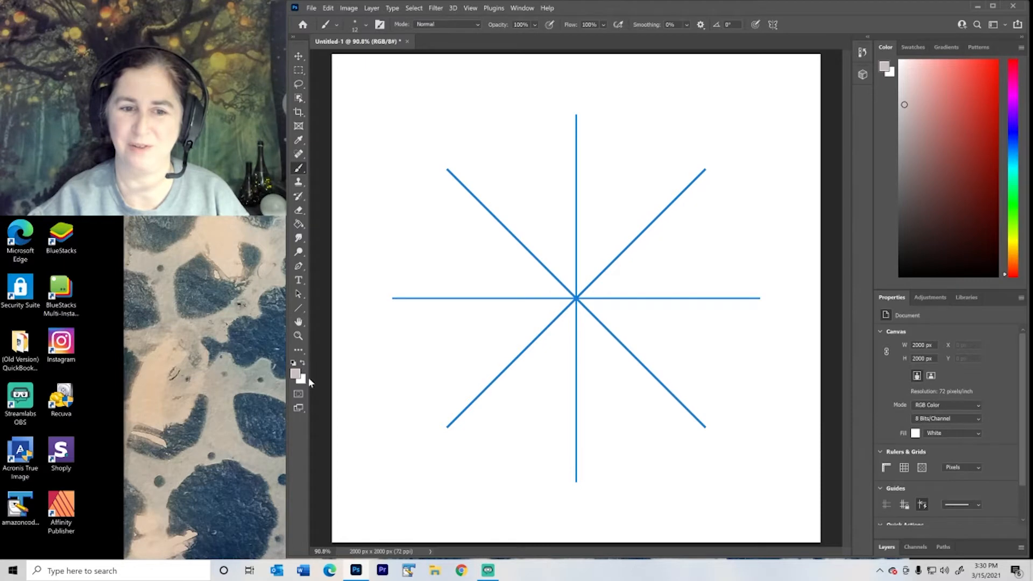
# Step: Set the foreground color to black (000000)
pyautogui.click(295, 374)
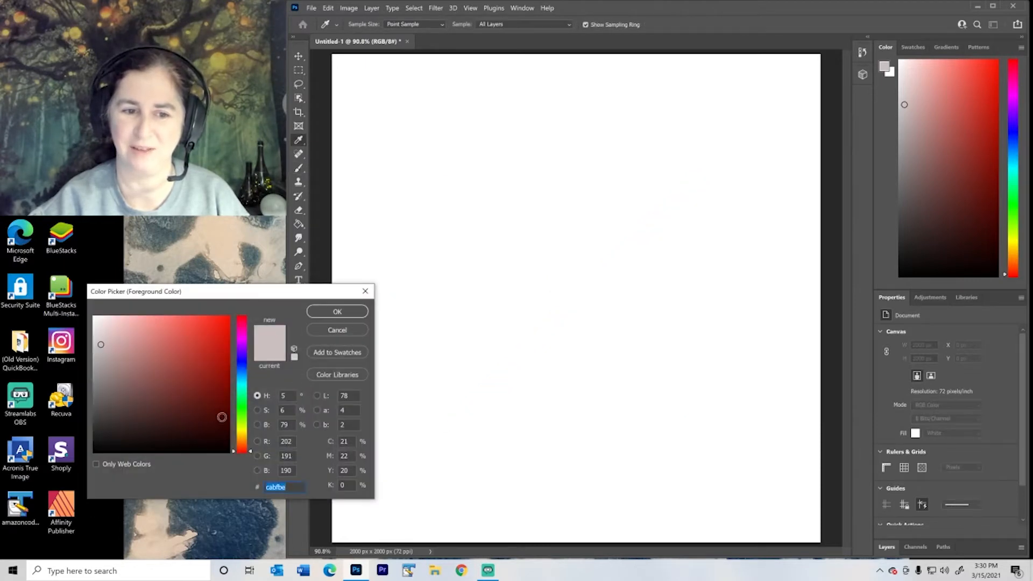
pyautogui.moveTo(222, 417); pyautogui.dragTo(231, 453)
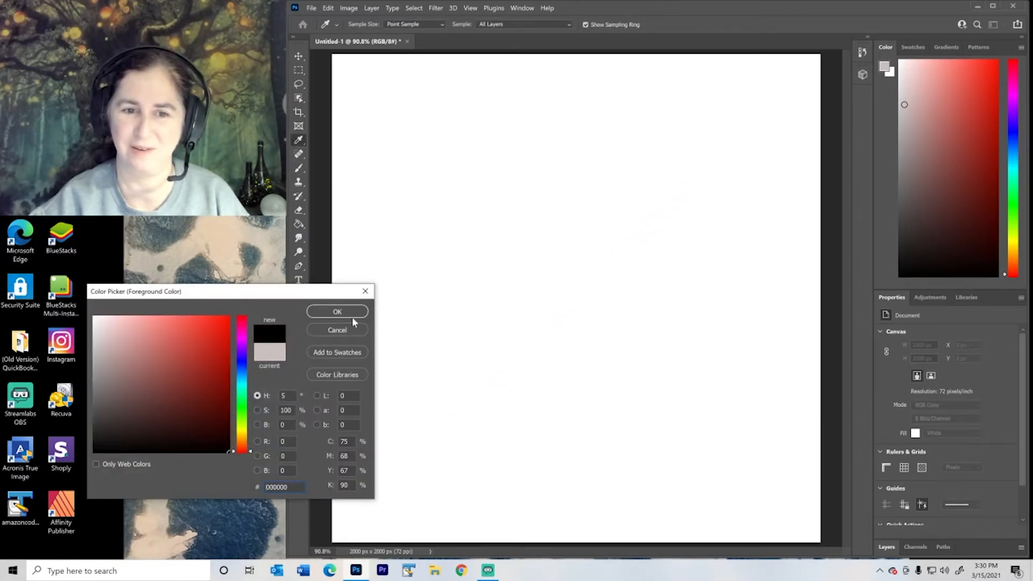
pyautogui.click(336, 312)
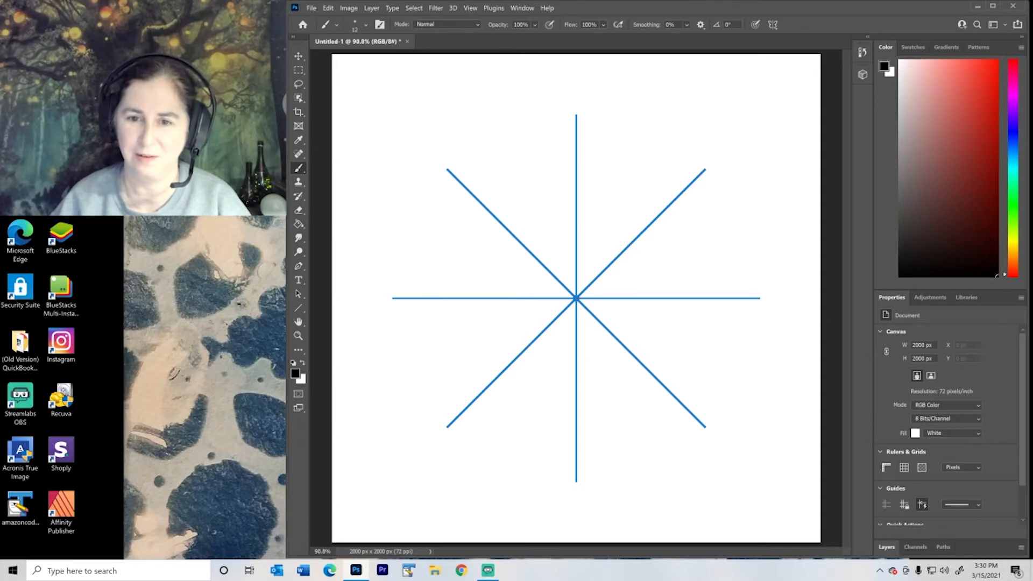
# Step: Paint a black mandala outward from the guides' centre, with a dense squiggly core, wavy rings and an outer outline with eight pointed tips
pyautogui.click(576, 298)
pyautogui.moveTo(576, 298)
pyautogui.mouseDown()
pyautogui.moveTo(586, 291)
pyautogui.moveTo(577, 295)
pyautogui.moveTo(568, 279)
pyautogui.moveTo(557, 291)
pyautogui.moveTo(592, 280)
pyautogui.moveTo(566, 274)
pyautogui.moveTo(588, 269)
pyautogui.moveTo(545, 286)
pyautogui.moveTo(576, 264)
pyautogui.moveTo(554, 262)
pyautogui.moveTo(577, 246)
pyautogui.moveTo(564, 249)
pyautogui.mouseUp()
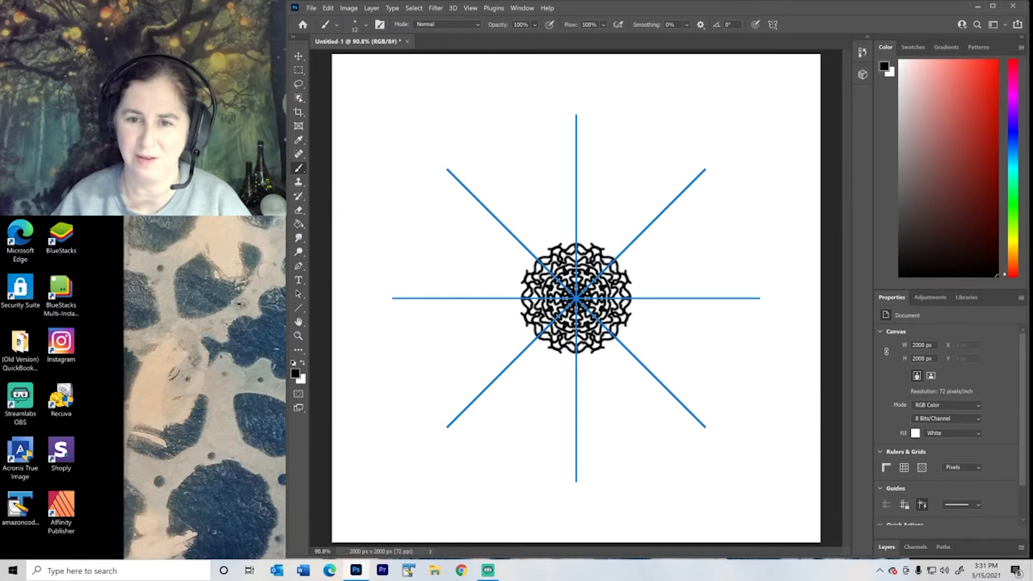
pyautogui.moveTo(576, 243)
pyautogui.mouseDown()
pyautogui.moveTo(560, 227)
pyautogui.moveTo(584, 217)
pyautogui.moveTo(562, 218)
pyautogui.moveTo(592, 218)
pyautogui.moveTo(545, 225)
pyautogui.mouseUp()
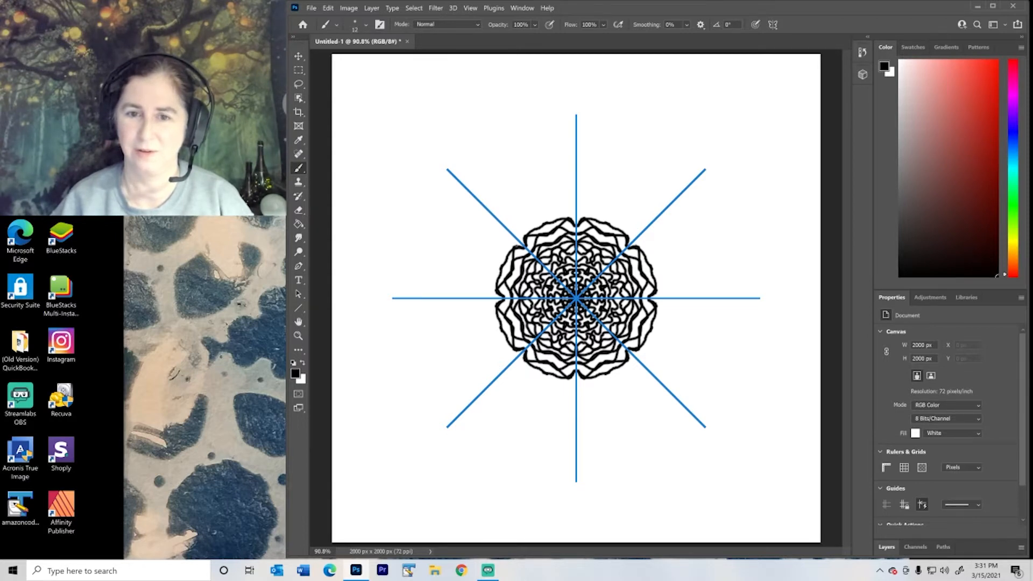
pyautogui.moveTo(572, 215); pyautogui.dragTo(601, 204)
pyautogui.moveTo(529, 213)
pyautogui.mouseDown()
pyautogui.moveTo(591, 177)
pyautogui.moveTo(647, 189)
pyautogui.moveTo(614, 165)
pyautogui.moveTo(670, 193)
pyautogui.moveTo(696, 178)
pyautogui.moveTo(685, 199)
pyautogui.moveTo(703, 172)
pyautogui.mouseUp()
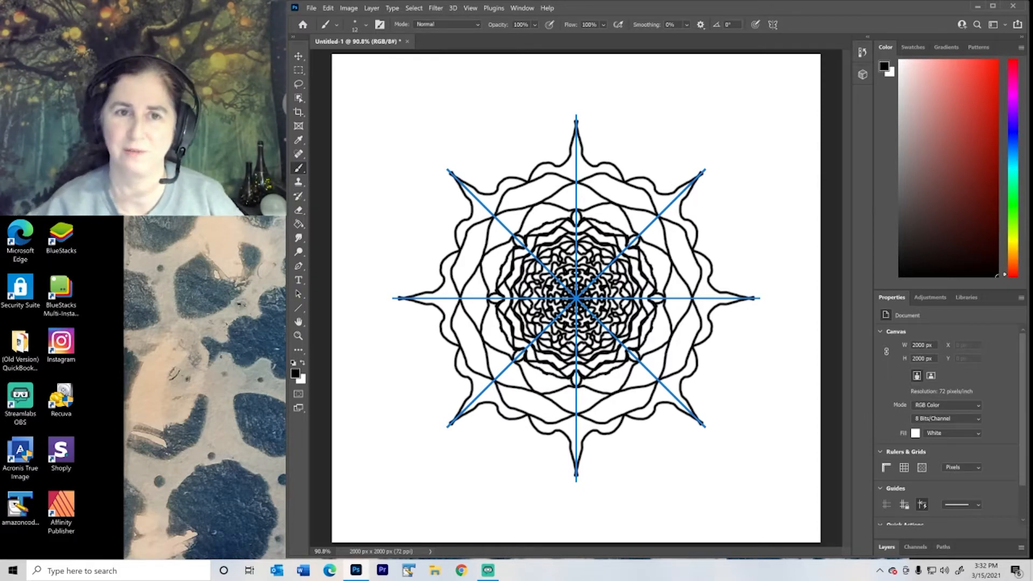
# Step: Save the drawing as a JPEG named mandala1 in the d0315-cyanotypecassettecat folder
pyautogui.click(312, 8)
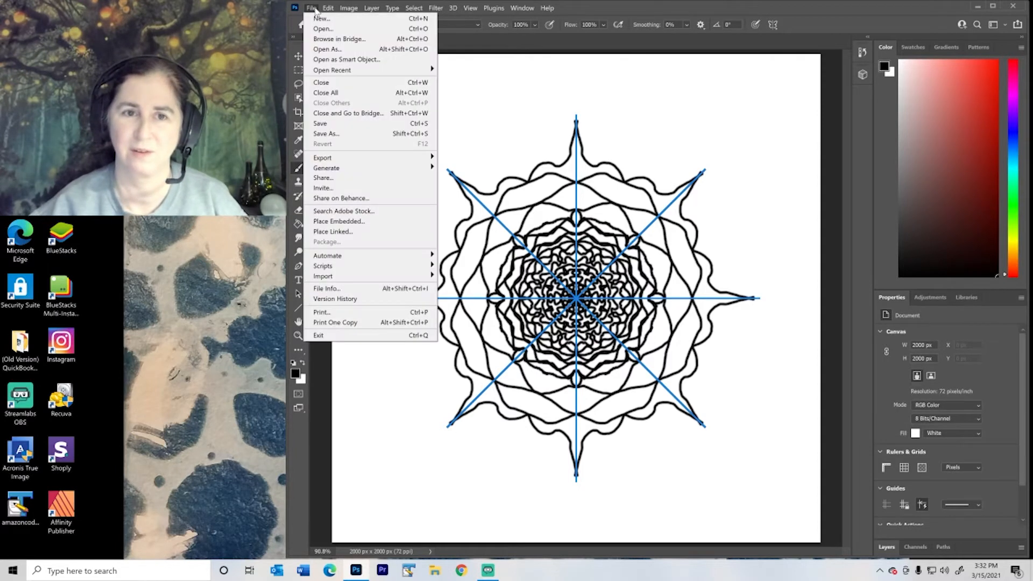
pyautogui.click(347, 134)
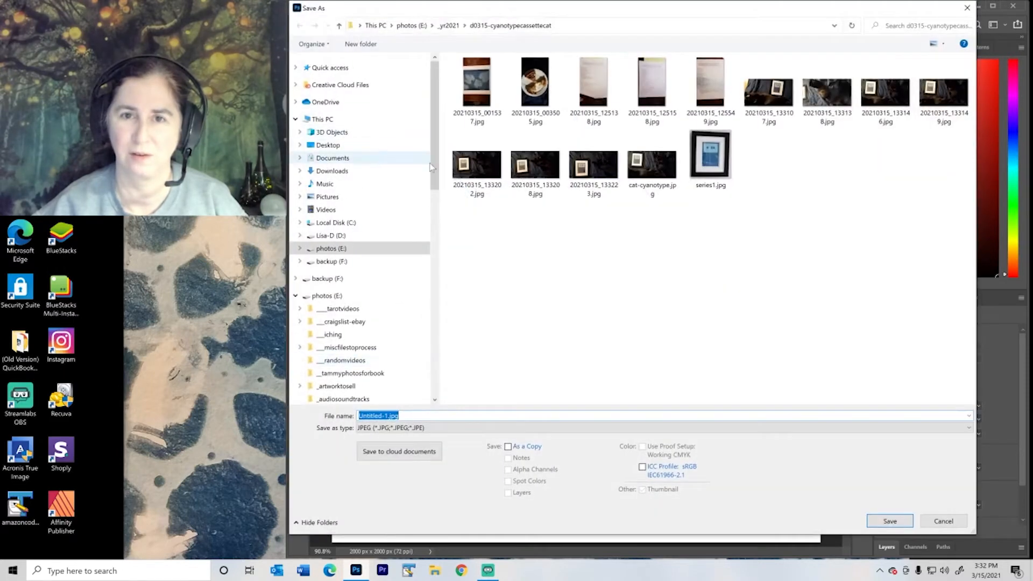
pyautogui.write('series2')
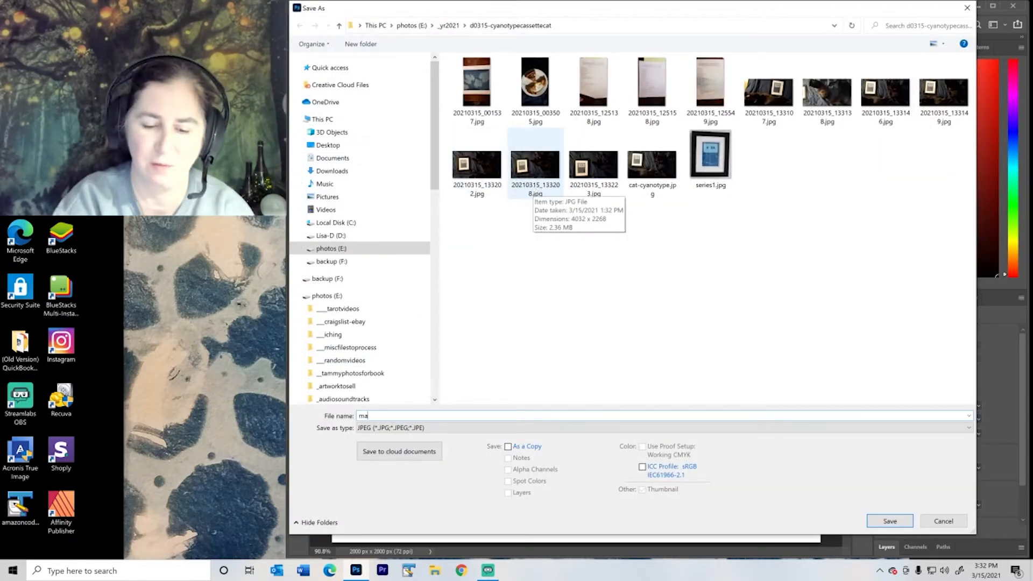
pyautogui.press('Return')
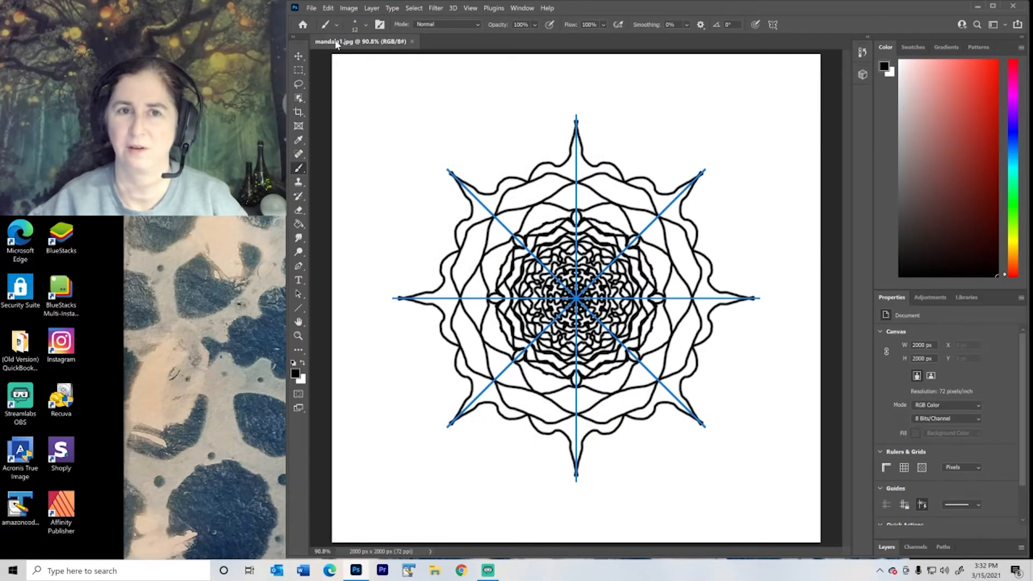
# Step: Create another new document from the custom 1600 x 1600 px preset at 72 ppi with a white background
pyautogui.click(311, 8)
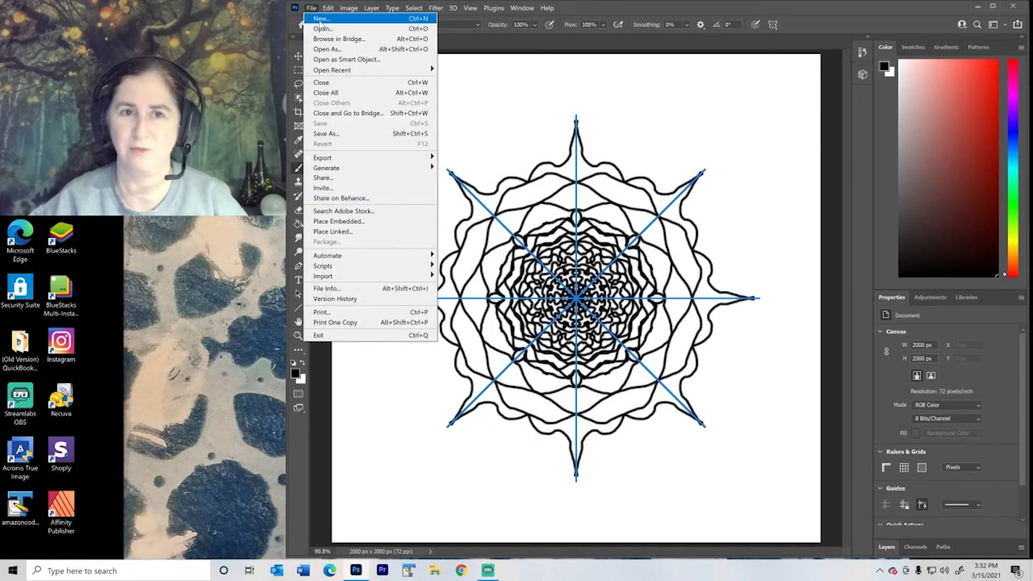
pyautogui.click(320, 19)
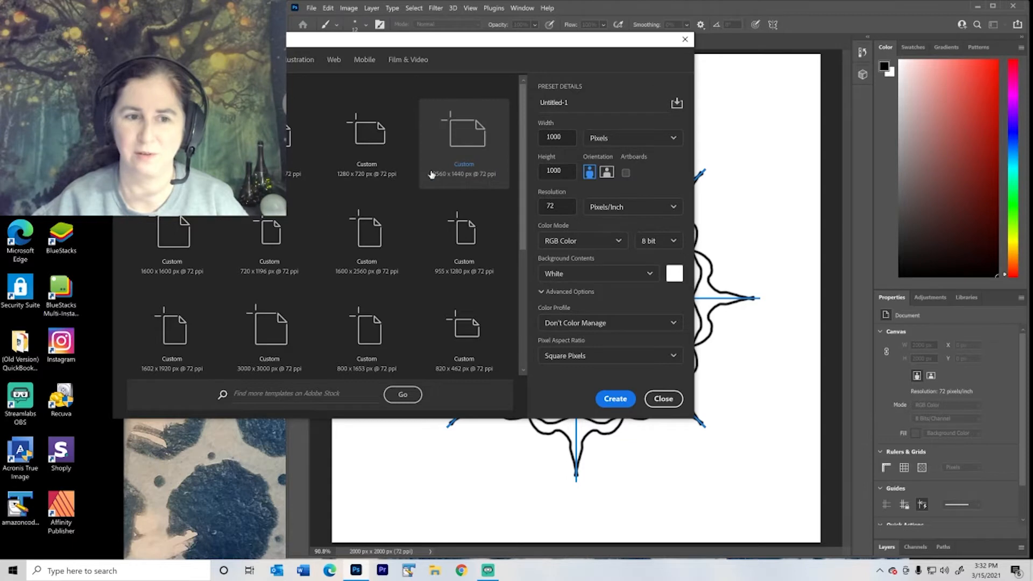
pyautogui.click(166, 245)
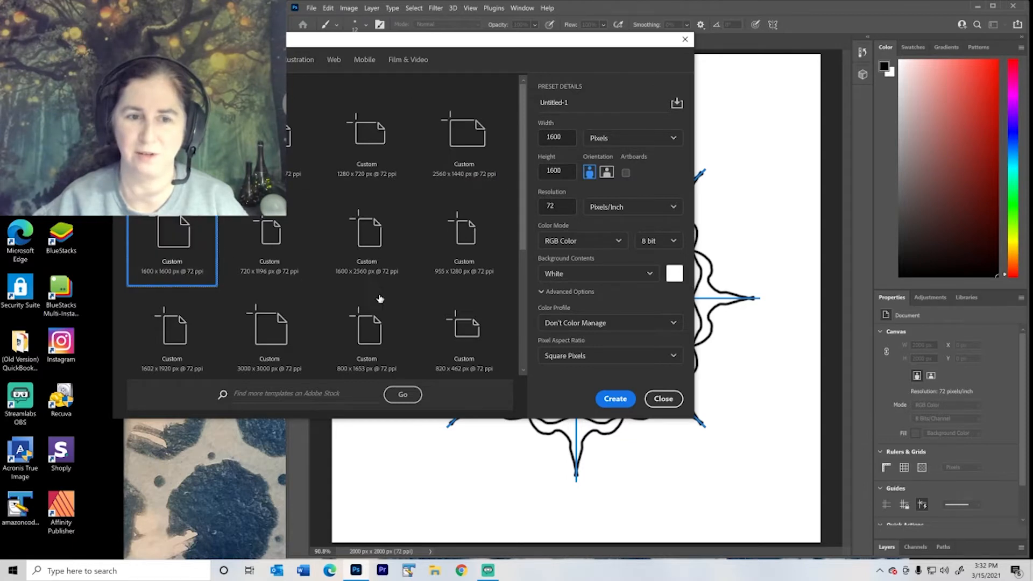
pyautogui.click(614, 401)
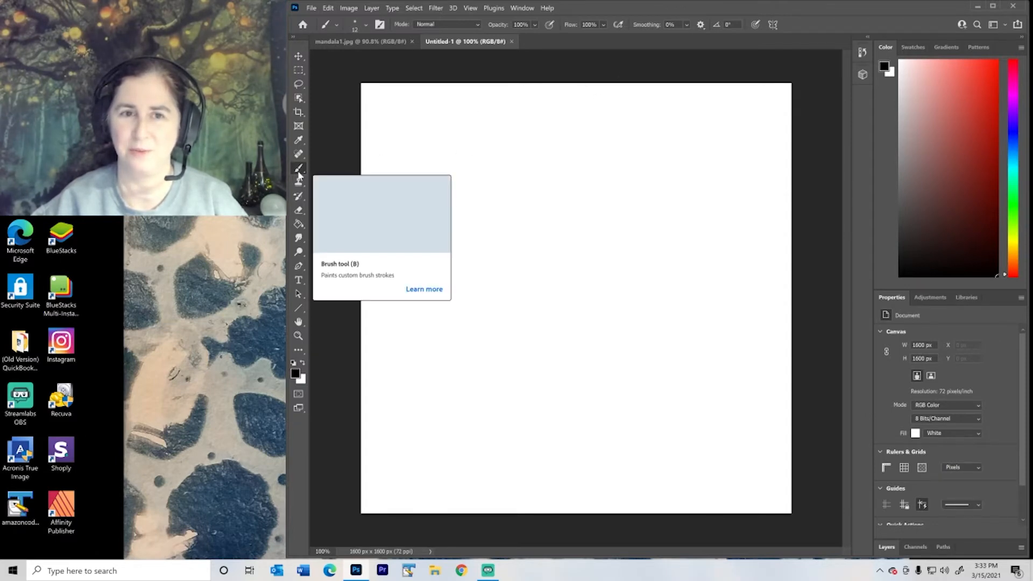
# Step: Set the soft round brush size to 9 px for the new document
pyautogui.click(367, 24)
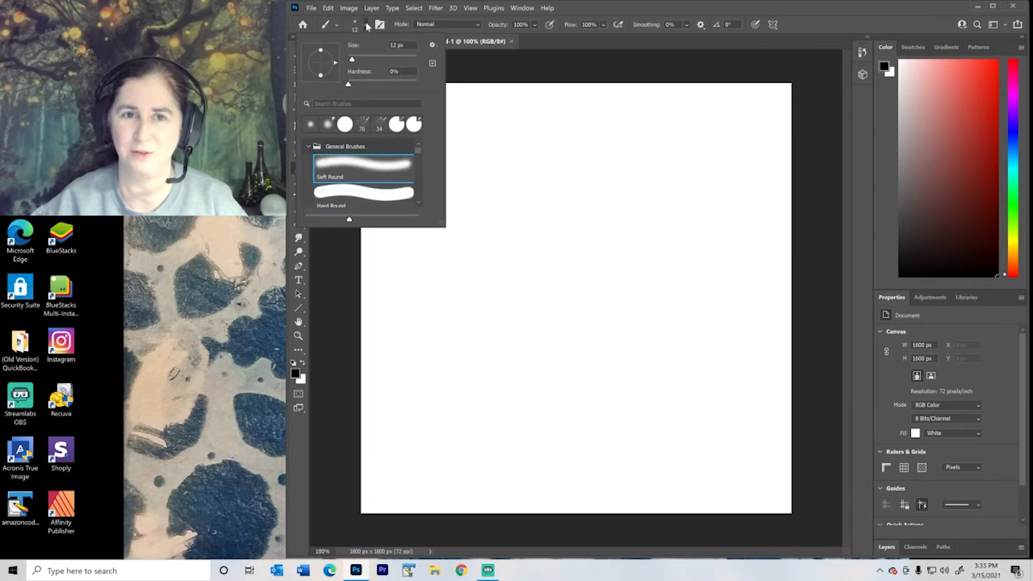
pyautogui.moveTo(354, 63); pyautogui.dragTo(351, 61)
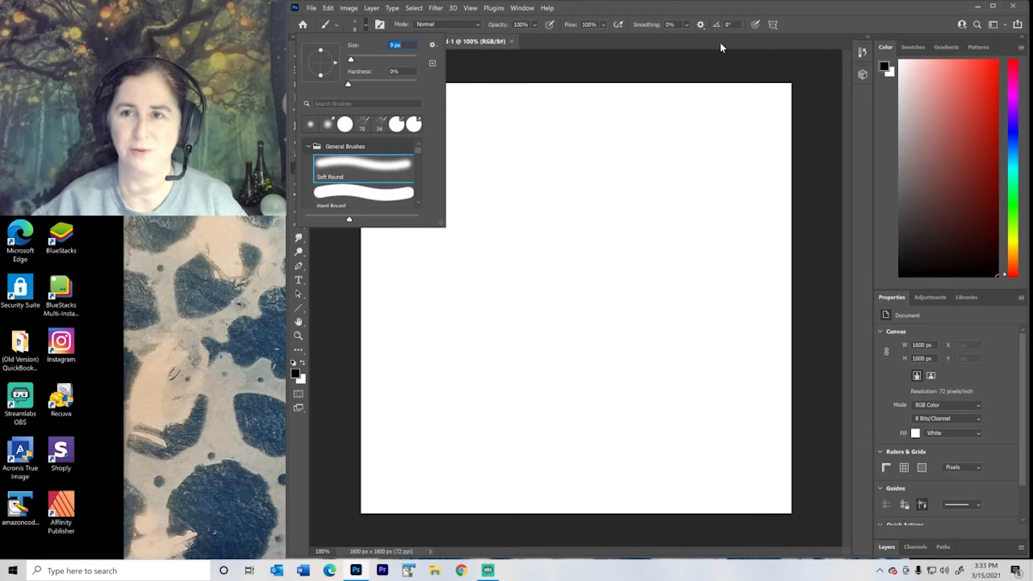
# Step: Set up Mandala symmetry with a segment count of 6 for the brush and apply the centred guides at default size
pyautogui.click(773, 24)
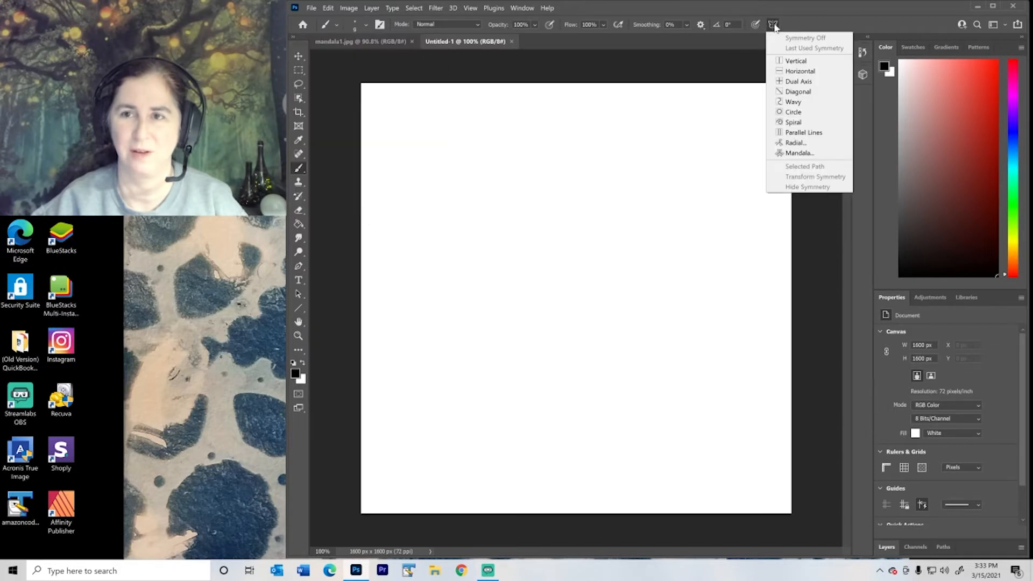
pyautogui.click(797, 153)
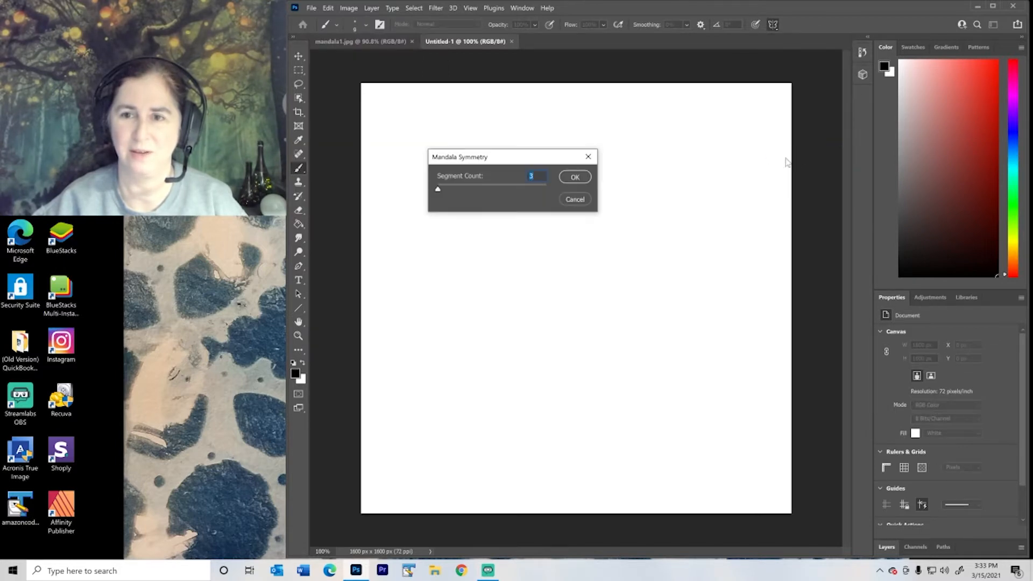
pyautogui.write('6')
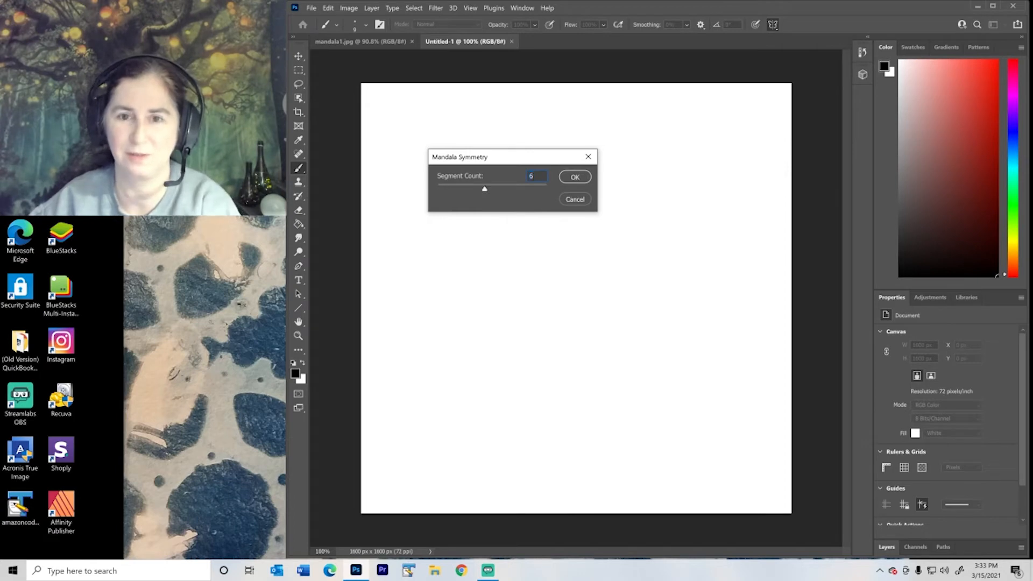
pyautogui.click(574, 178)
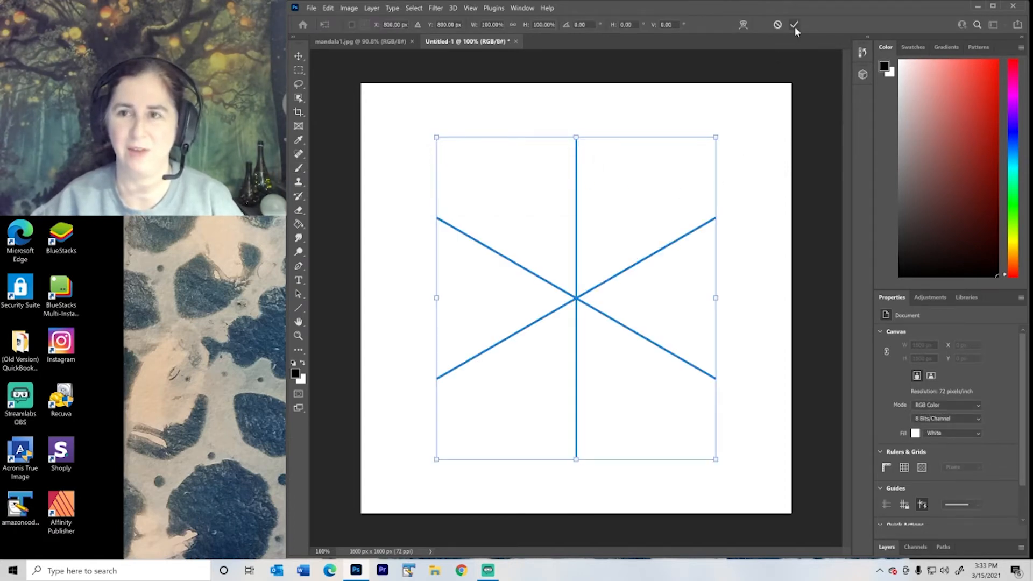
pyautogui.click(794, 25)
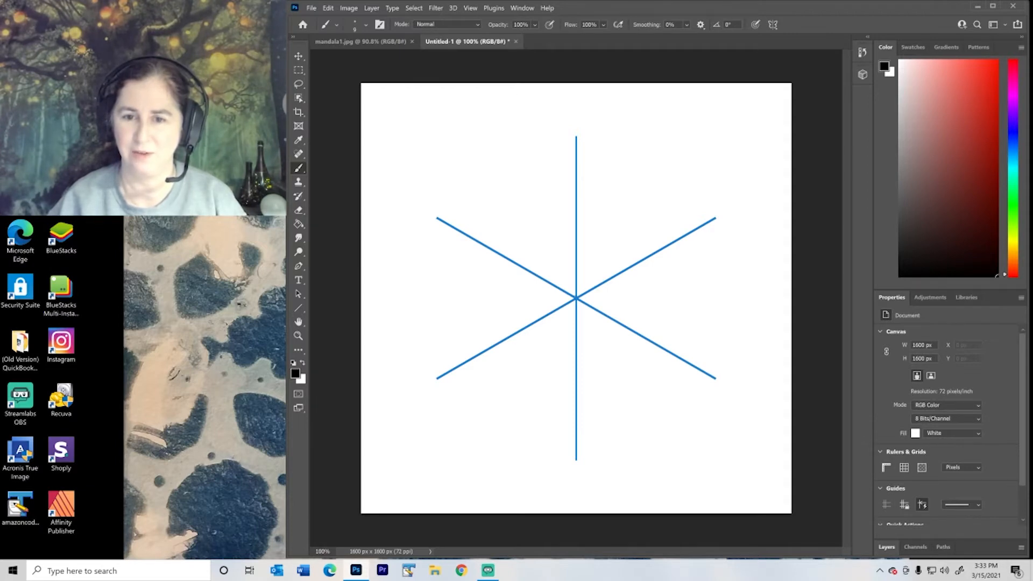
# Step: Paint a curvy black mandala outward from the guides' centre, with looped inner motifs and a looping outer outline ending in six flared tips
pyautogui.moveTo(576, 297)
pyautogui.mouseDown()
pyautogui.moveTo(585, 314)
pyautogui.moveTo(559, 329)
pyautogui.moveTo(539, 311)
pyautogui.moveTo(521, 313)
pyautogui.moveTo(518, 293)
pyautogui.moveTo(506, 298)
pyautogui.moveTo(494, 338)
pyautogui.moveTo(486, 325)
pyautogui.moveTo(496, 320)
pyautogui.moveTo(501, 333)
pyautogui.moveTo(519, 332)
pyautogui.moveTo(523, 321)
pyautogui.moveTo(505, 313)
pyautogui.mouseUp()
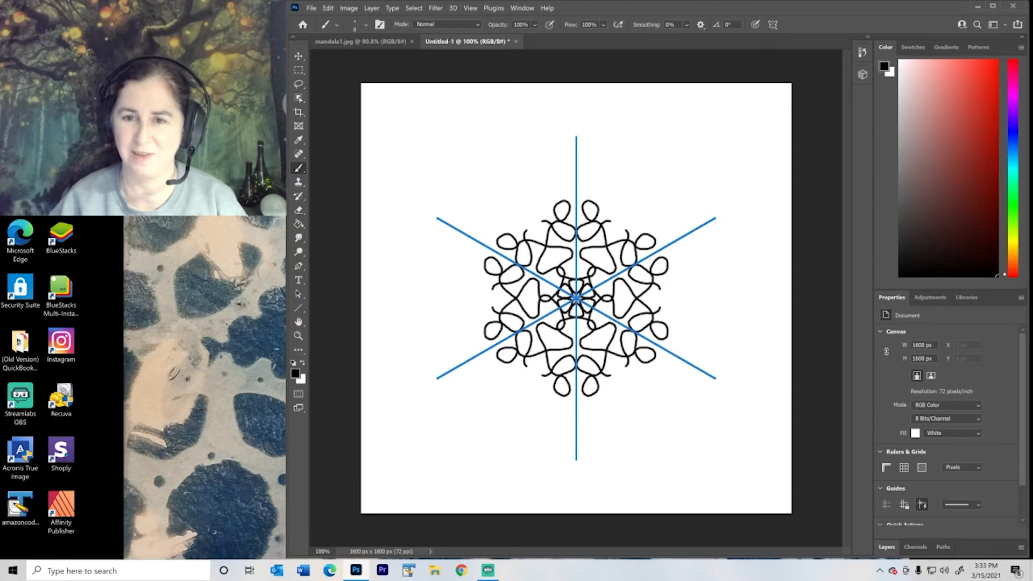
pyautogui.moveTo(540, 225)
pyautogui.mouseDown()
pyautogui.moveTo(527, 206)
pyautogui.moveTo(552, 162)
pyautogui.mouseUp()
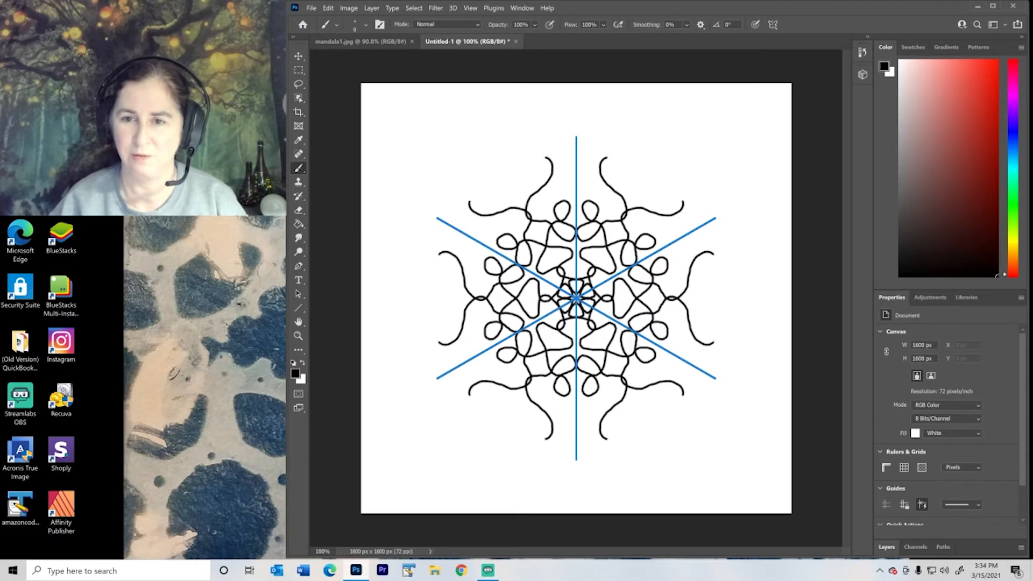
pyautogui.moveTo(552, 162)
pyautogui.mouseDown()
pyautogui.moveTo(538, 164)
pyautogui.moveTo(540, 177)
pyautogui.moveTo(561, 178)
pyautogui.moveTo(576, 141)
pyautogui.mouseUp()
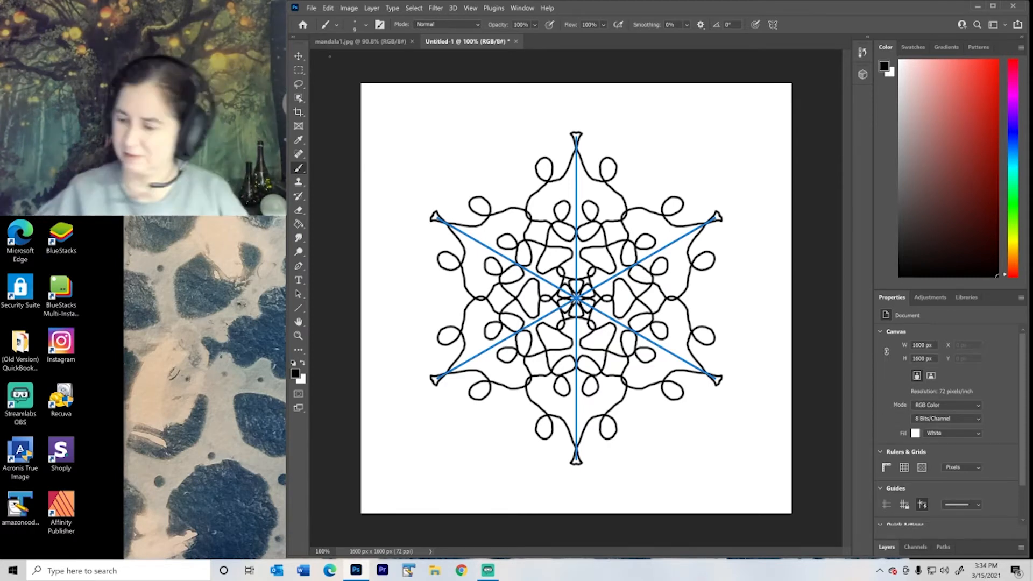
# Step: Save the drawing as a JPEG named mandala2 in the d0315-cyanotypecassettecat folder at maximum quality 12
pyautogui.click(311, 8)
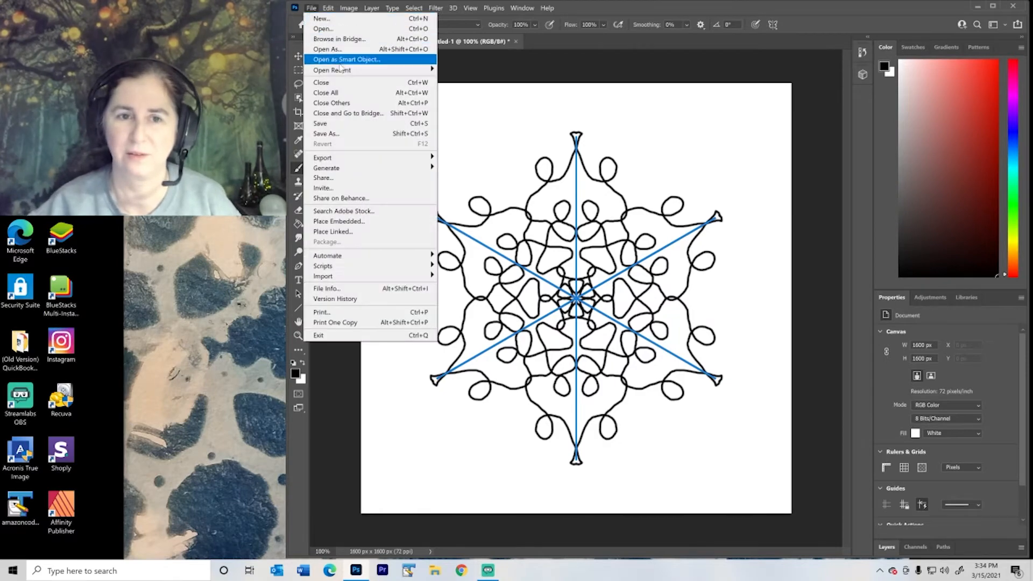
pyautogui.click(351, 135)
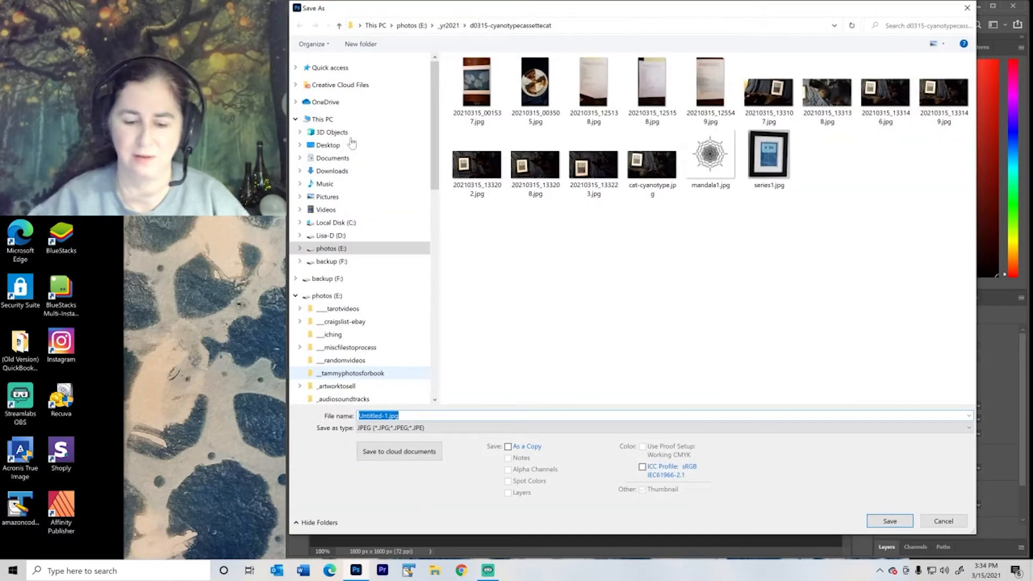
pyautogui.write('mandala2')
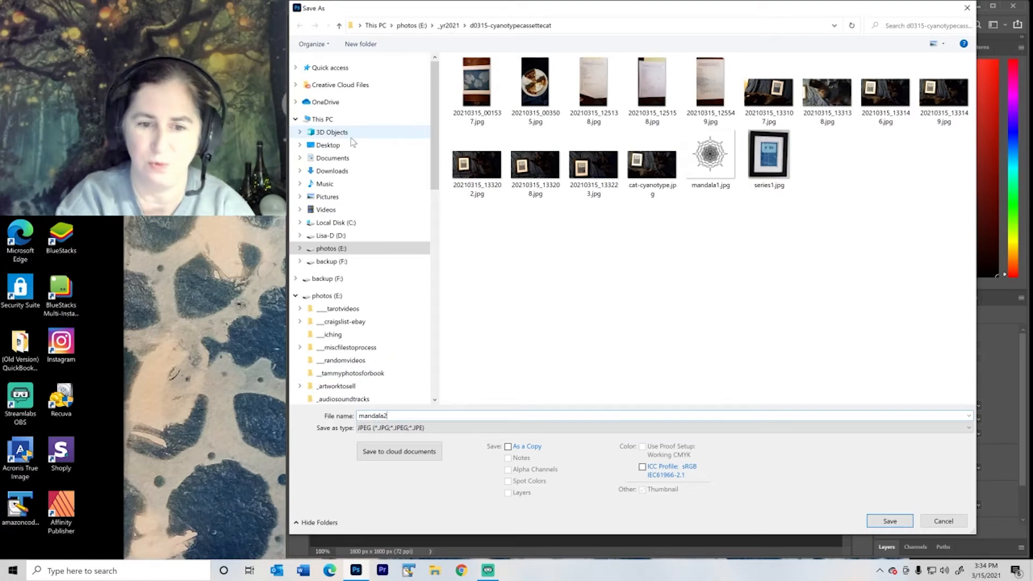
pyautogui.press('Return')
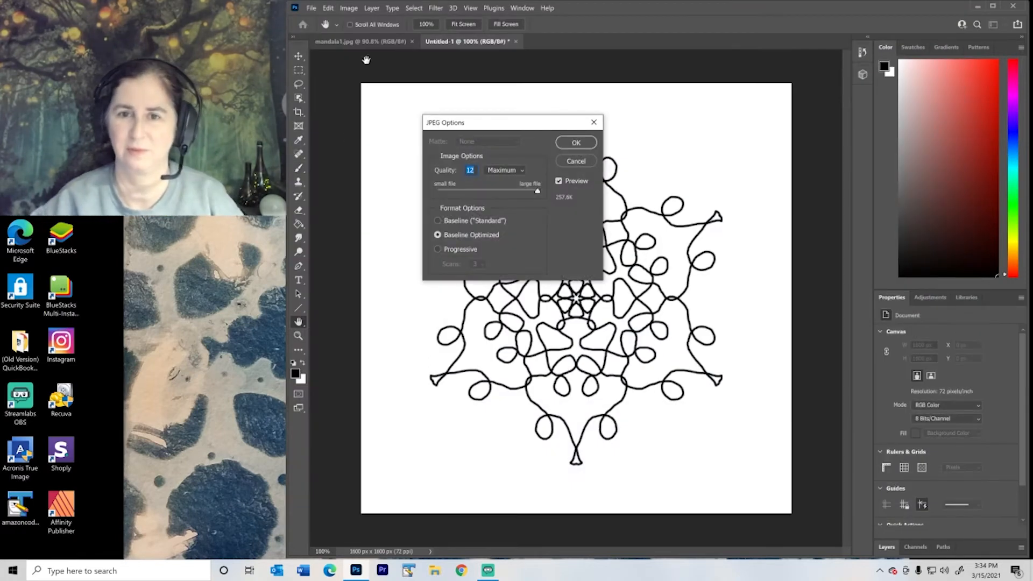
pyautogui.click(573, 143)
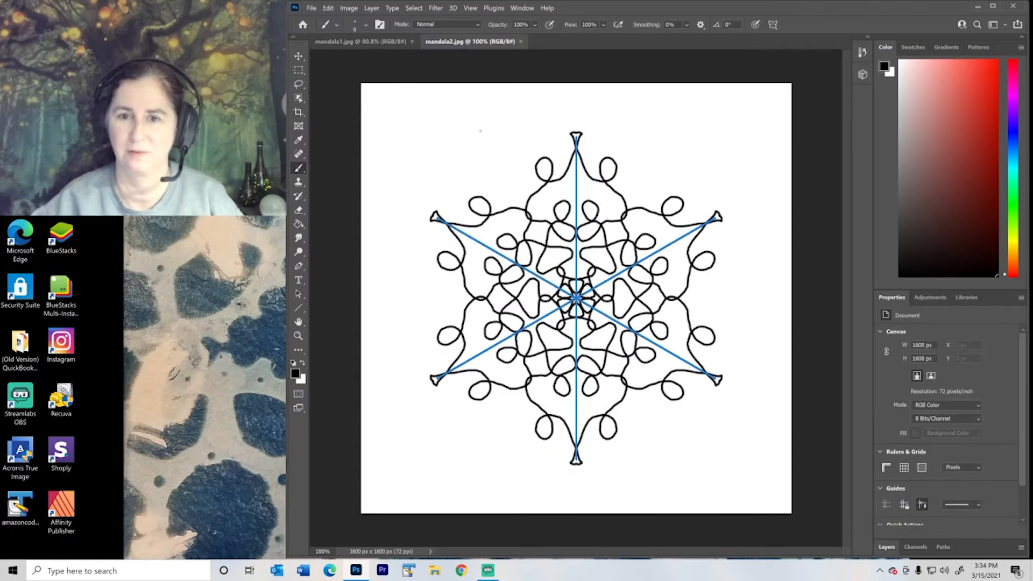
# Step: Create a third mandala document at 1600 x 1600 px, 72 ppi, in RGB color with a white background
pyautogui.click(312, 8)
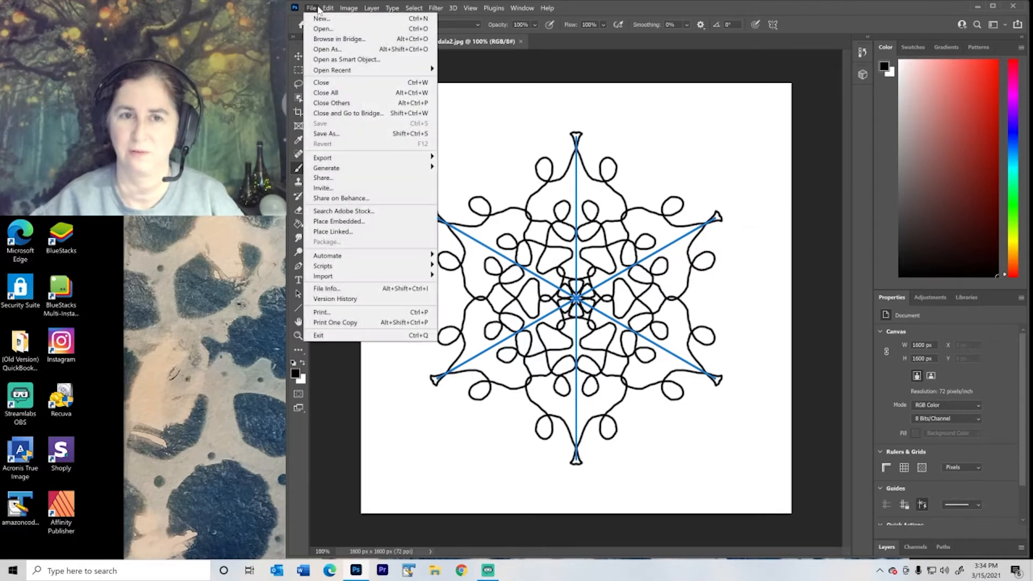
pyautogui.click(322, 19)
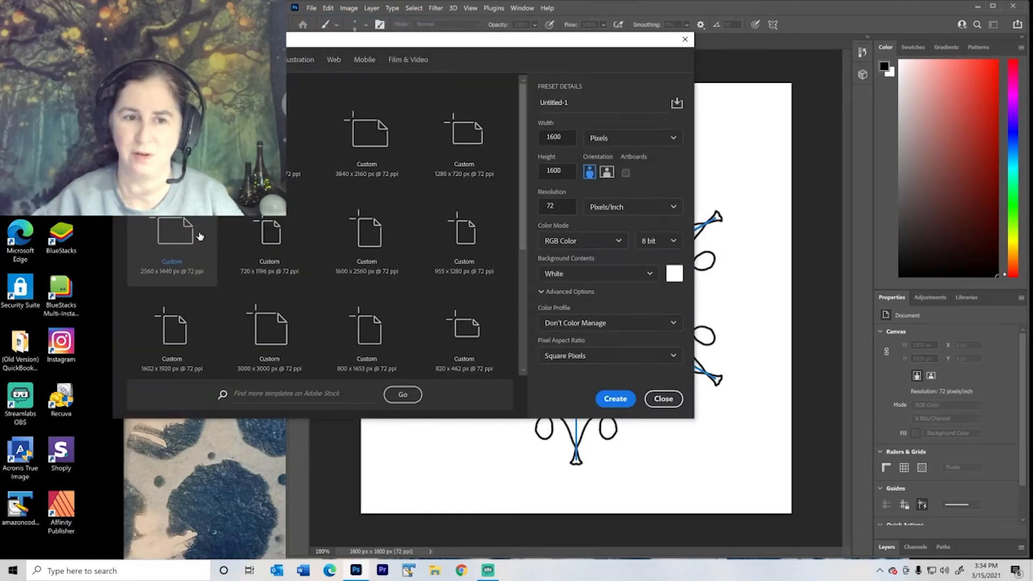
pyautogui.press('Return')
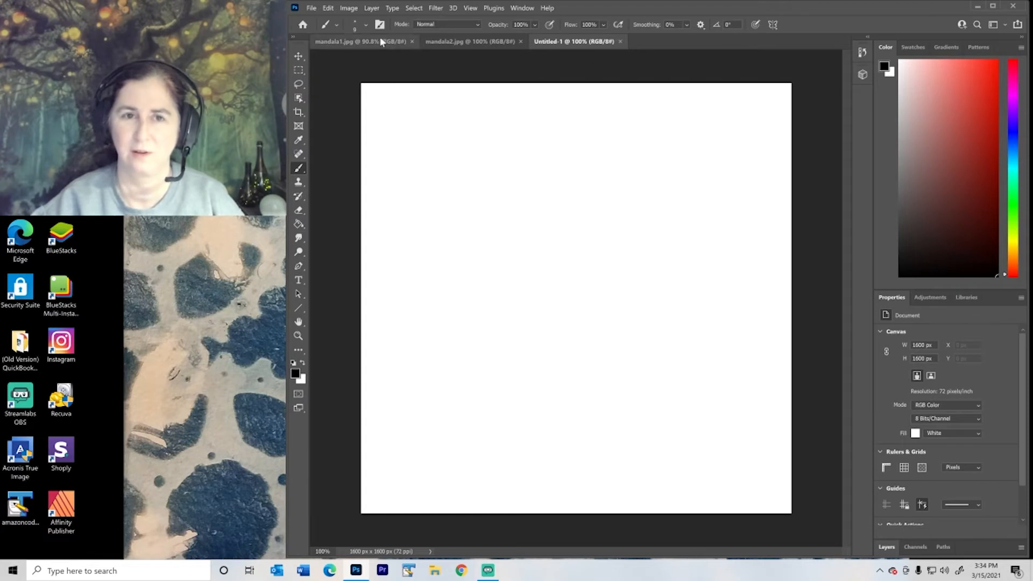
# Step: Set the soft round brush size to 8 px
pyautogui.click(366, 26)
pyautogui.moveTo(352, 59); pyautogui.dragTo(350, 61)
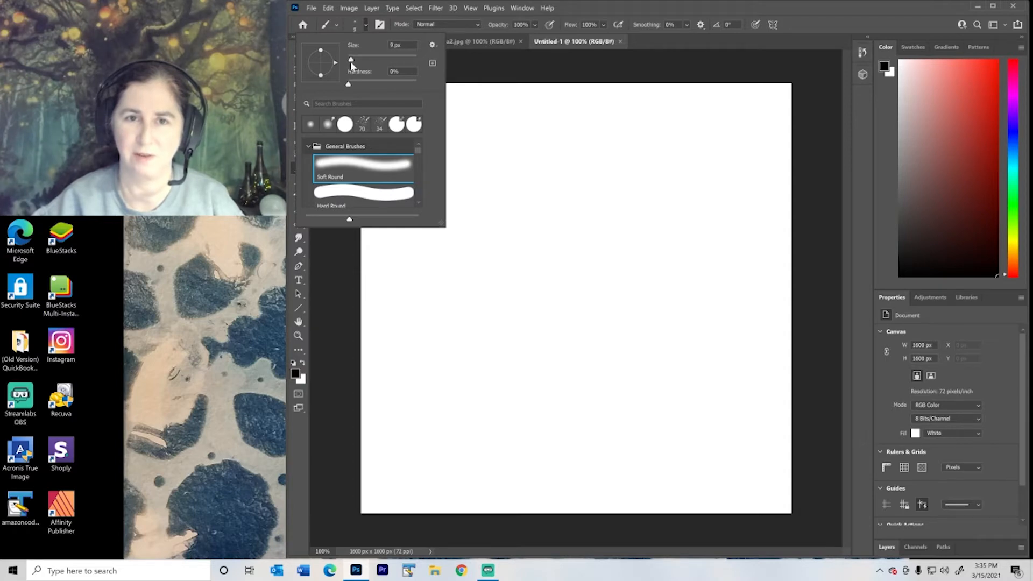
pyautogui.moveTo(350, 62); pyautogui.dragTo(351, 62)
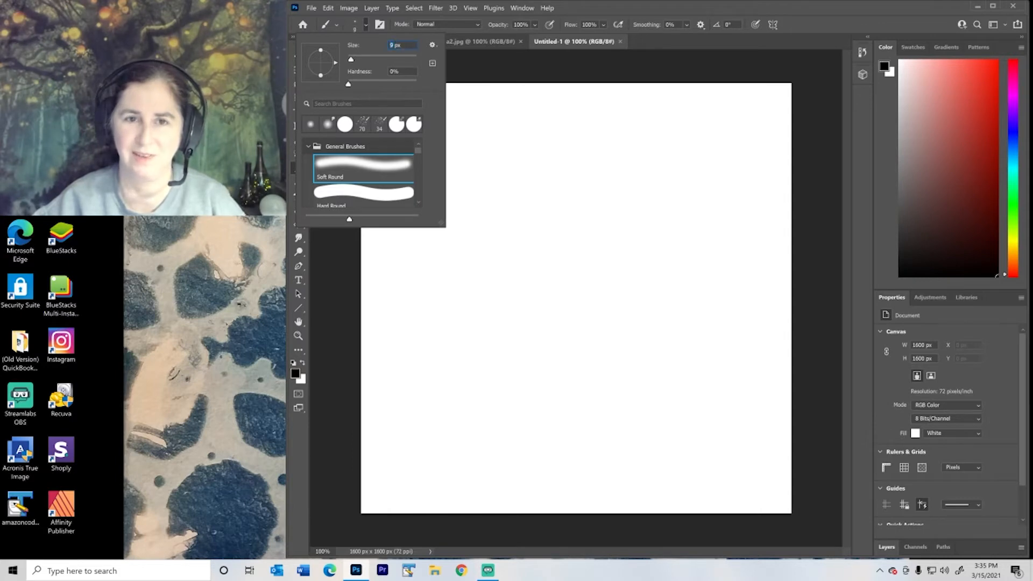
pyautogui.press('Down')
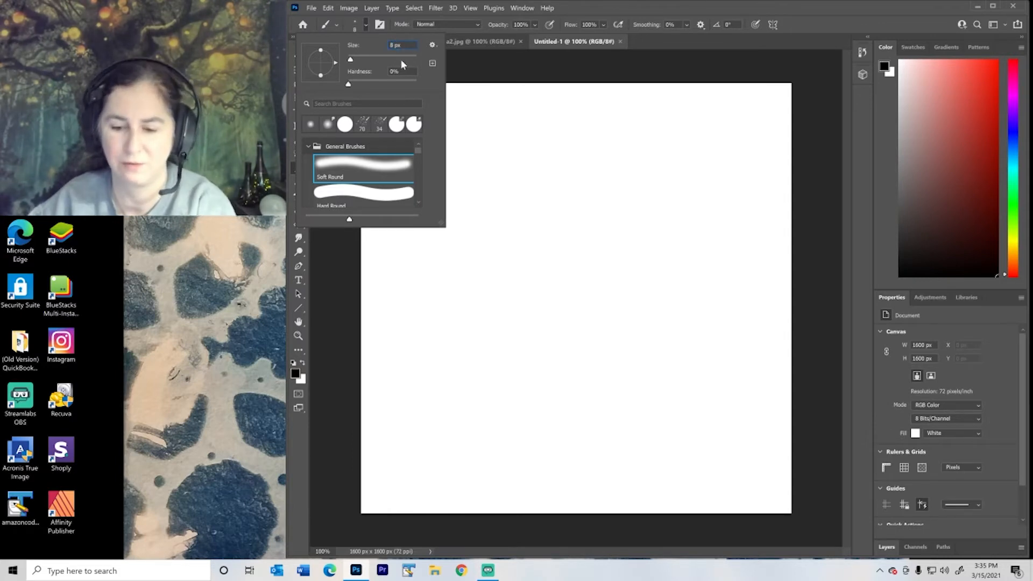
pyautogui.press('Return')
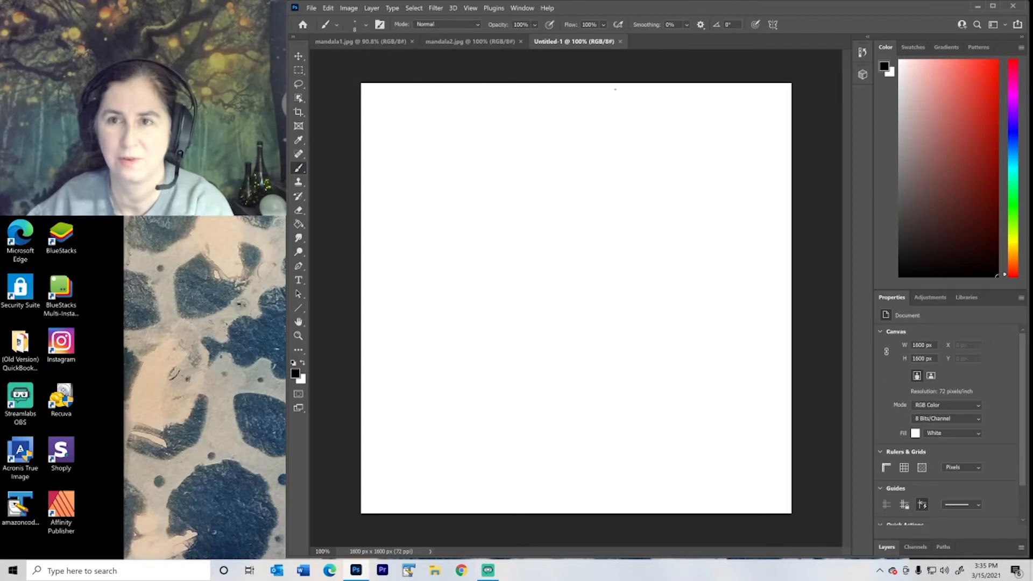
# Step: Set up Mandala symmetry with 10 segments for the brush and apply the centred guides at default size
pyautogui.click(773, 24)
pyautogui.click(790, 154)
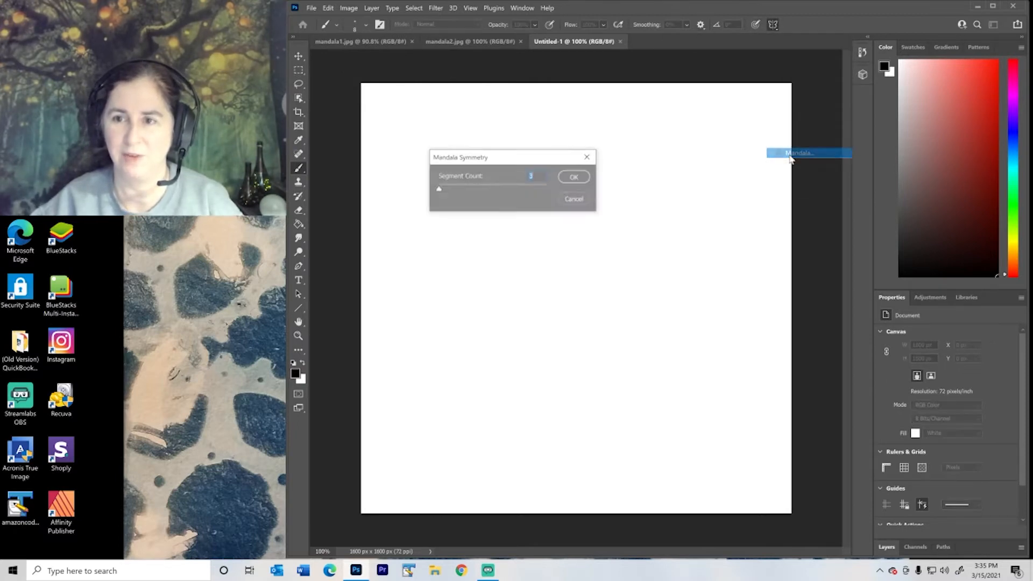
pyautogui.moveTo(473, 189); pyautogui.dragTo(541, 188)
pyautogui.click(575, 177)
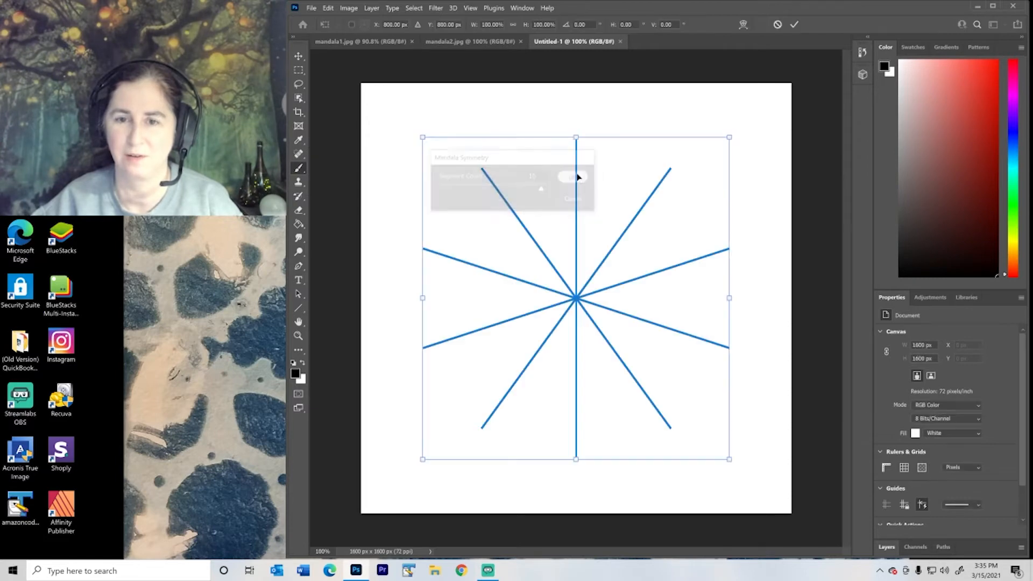
pyautogui.click(794, 25)
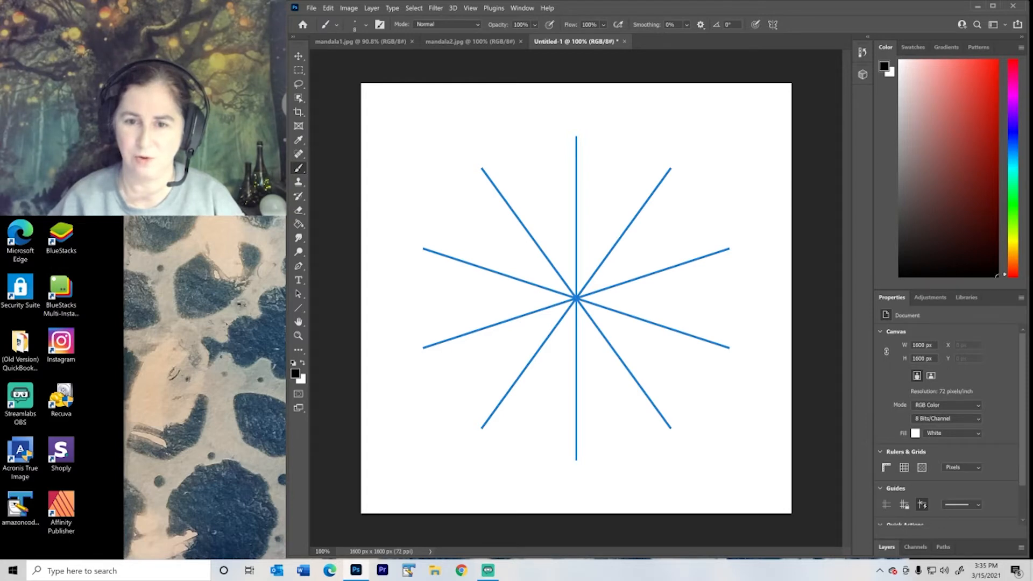
# Step: Paint an angular black mandala outward from the guides' centre, with a dense core, zigzag rings and an outer edge of sharp pointed tips
pyautogui.moveTo(576, 298)
pyautogui.mouseDown()
pyautogui.moveTo(588, 323)
pyautogui.moveTo(576, 330)
pyautogui.moveTo(588, 336)
pyautogui.moveTo(575, 340)
pyautogui.moveTo(589, 347)
pyautogui.moveTo(577, 351)
pyautogui.moveTo(594, 355)
pyautogui.moveTo(597, 369)
pyautogui.mouseUp()
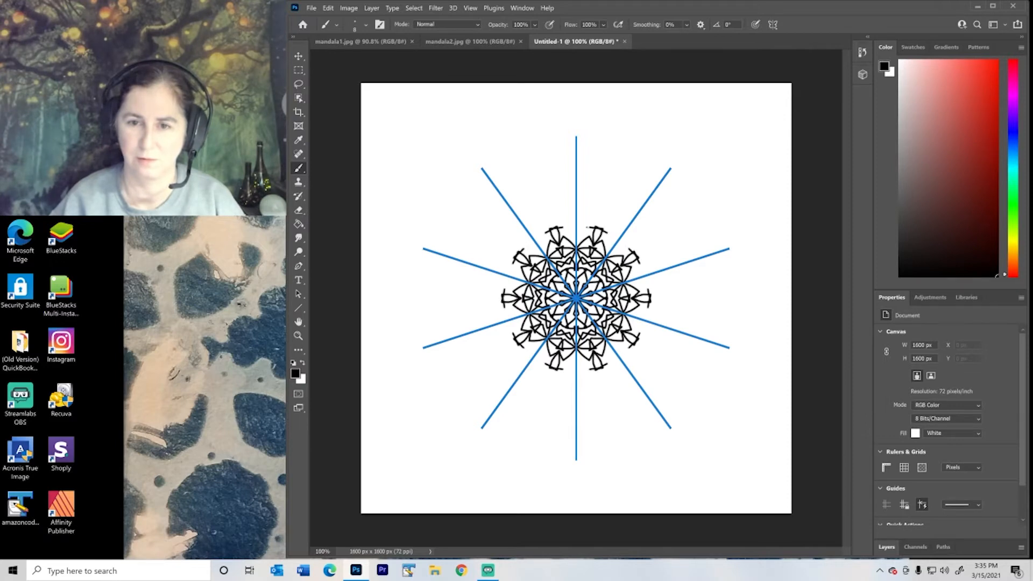
pyautogui.moveTo(586, 233)
pyautogui.mouseDown()
pyautogui.moveTo(569, 222)
pyautogui.moveTo(599, 206)
pyautogui.moveTo(609, 214)
pyautogui.moveTo(587, 194)
pyautogui.mouseUp()
pyautogui.moveTo(643, 225)
pyautogui.mouseDown()
pyautogui.moveTo(596, 189)
pyautogui.moveTo(624, 181)
pyautogui.mouseUp()
pyautogui.moveTo(687, 231)
pyautogui.mouseDown()
pyautogui.moveTo(677, 265)
pyautogui.moveTo(710, 242)
pyautogui.moveTo(706, 312)
pyautogui.mouseUp()
pyautogui.moveTo(673, 236); pyautogui.dragTo(714, 200)
pyautogui.moveTo(709, 208); pyautogui.dragTo(723, 282)
pyautogui.moveTo(704, 243)
pyautogui.mouseDown()
pyautogui.moveTo(739, 245)
pyautogui.moveTo(721, 269)
pyautogui.mouseUp()
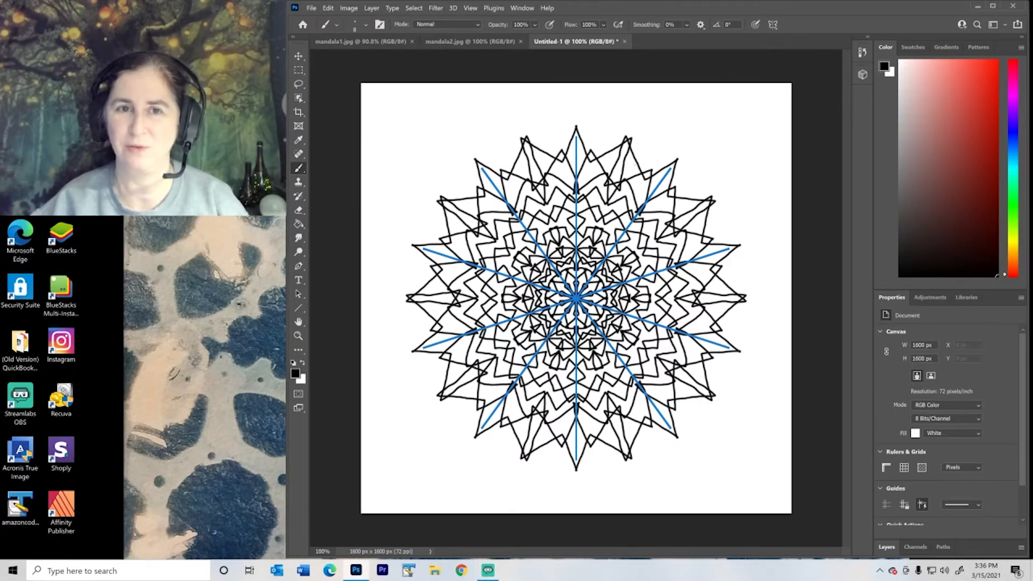
# Step: Save the drawing as a JPEG named mandala3 in the d0315-cyanotypecassettecat folder at quality 12
pyautogui.click(315, 11)
pyautogui.click(379, 136)
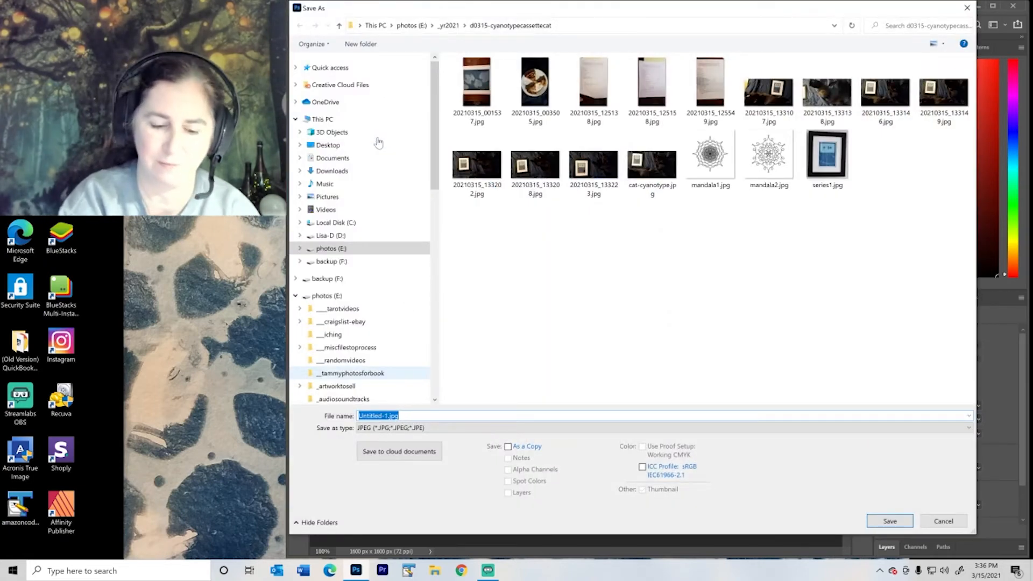
pyautogui.write('mandala3')
pyautogui.press('Return')
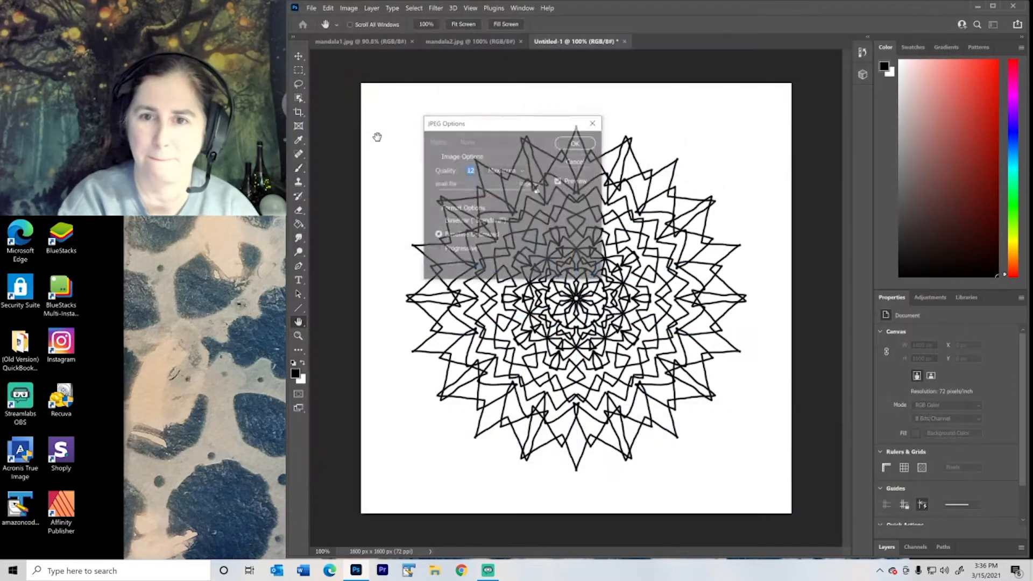
pyautogui.press('Return')
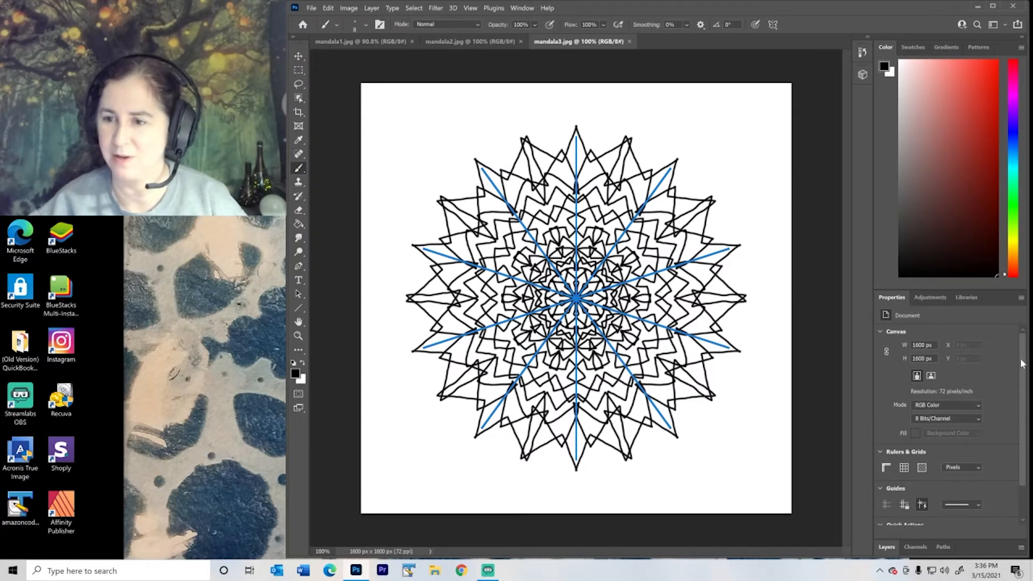
# Step: Show the document's layers and add a new blank layer named Layer 1 in Normal mode at 100% opacity above the Background
pyautogui.scroll(-2, 1025, 373)
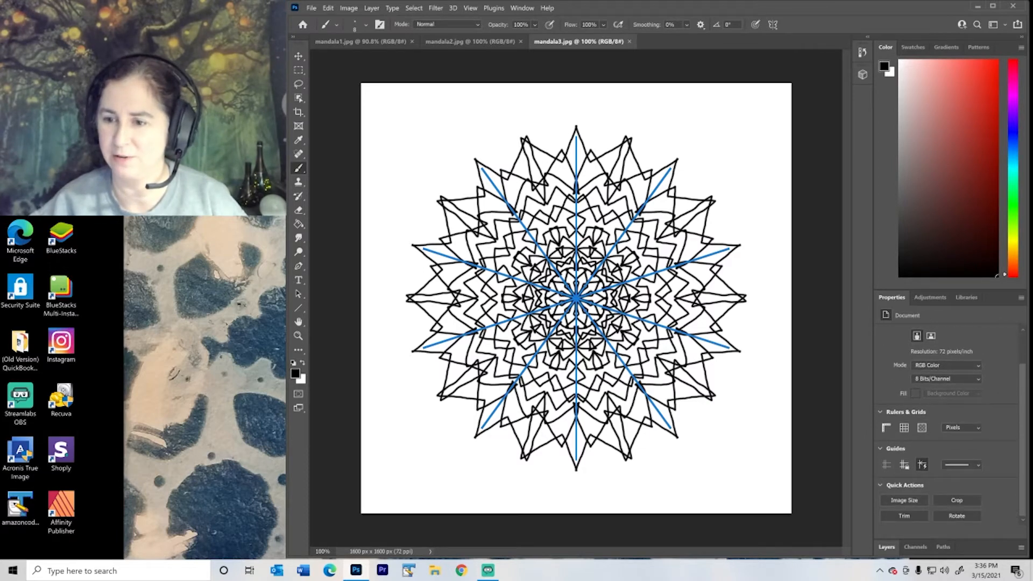
pyautogui.click(885, 547)
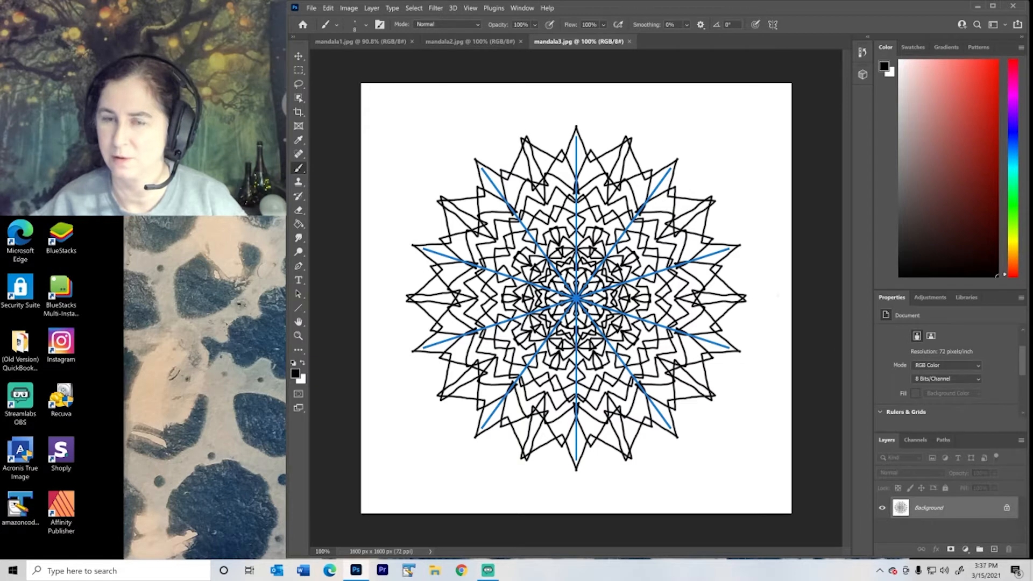
pyautogui.click(372, 9)
pyautogui.moveTo(380, 19)
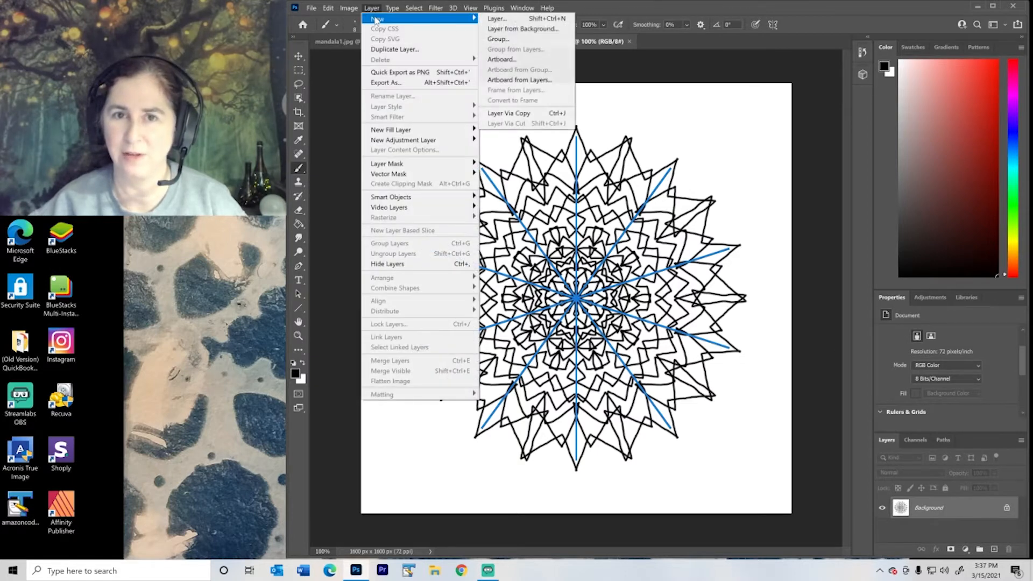
pyautogui.click(510, 20)
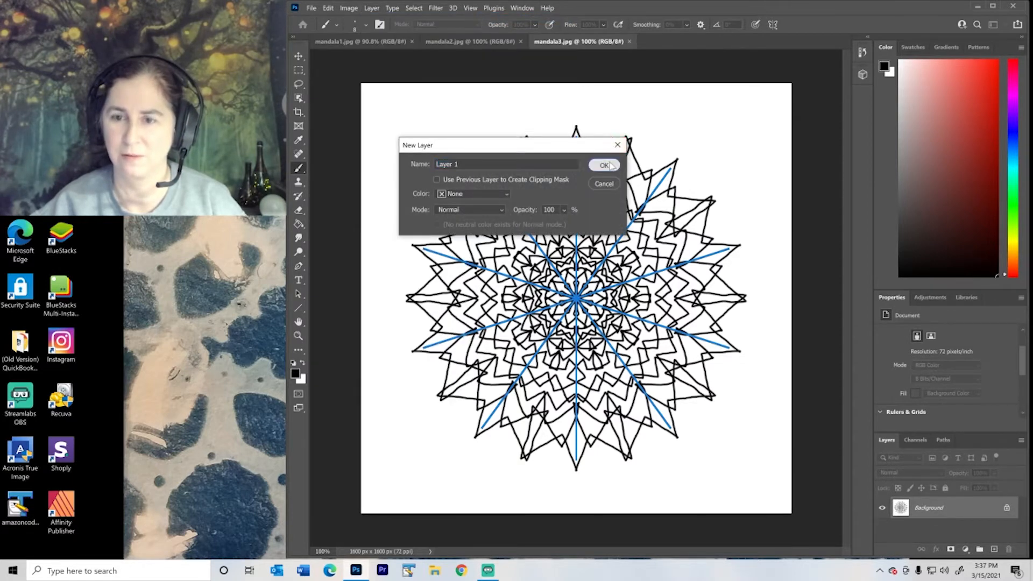
pyautogui.click(605, 165)
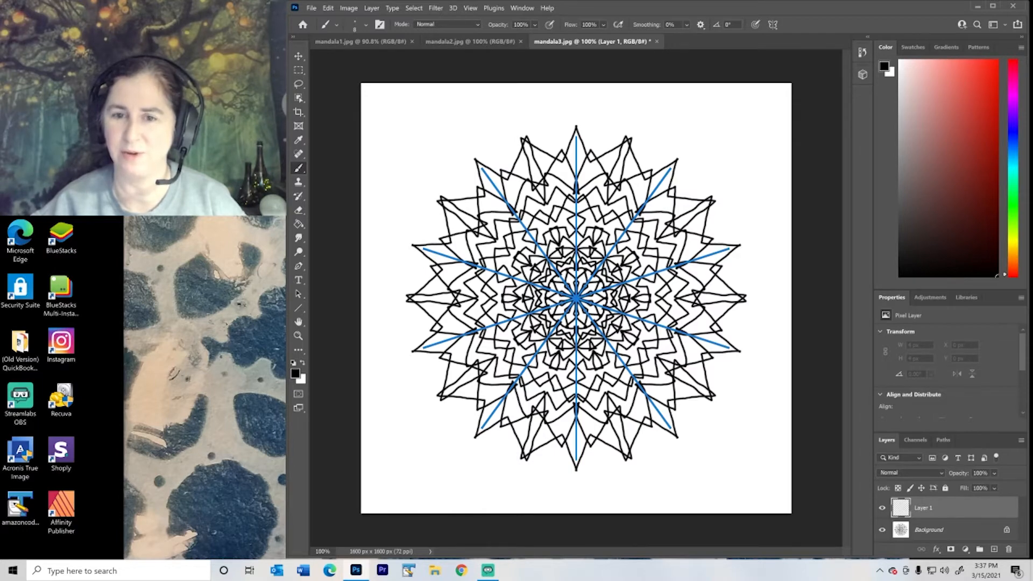
# Step: Hide the Background layer to view the new layer on its own, and show it again
pyautogui.click(882, 530)
pyautogui.click(882, 531)
pyautogui.click(882, 530)
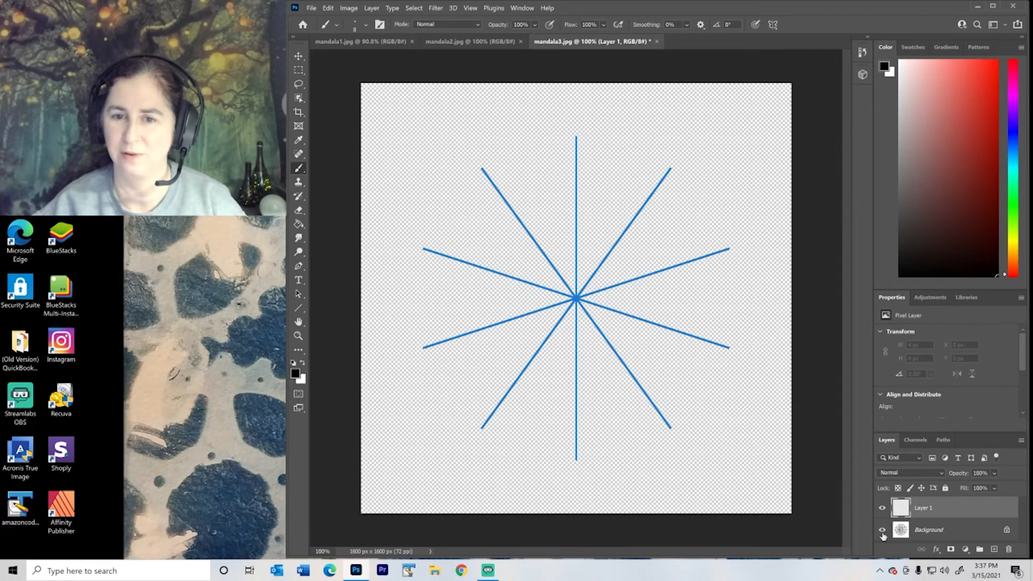
pyautogui.click(882, 531)
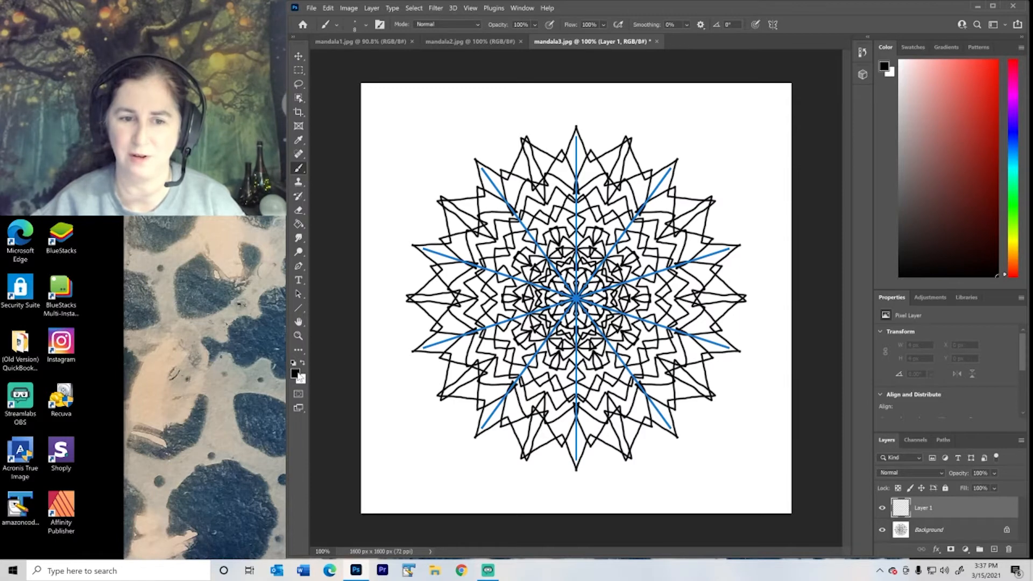
# Step: Paint a red (f83b2a) mandala on Layer 1 from the guides' centre, with overlapping rings of pointed petals reaching just past the black tips
pyautogui.click(300, 377)
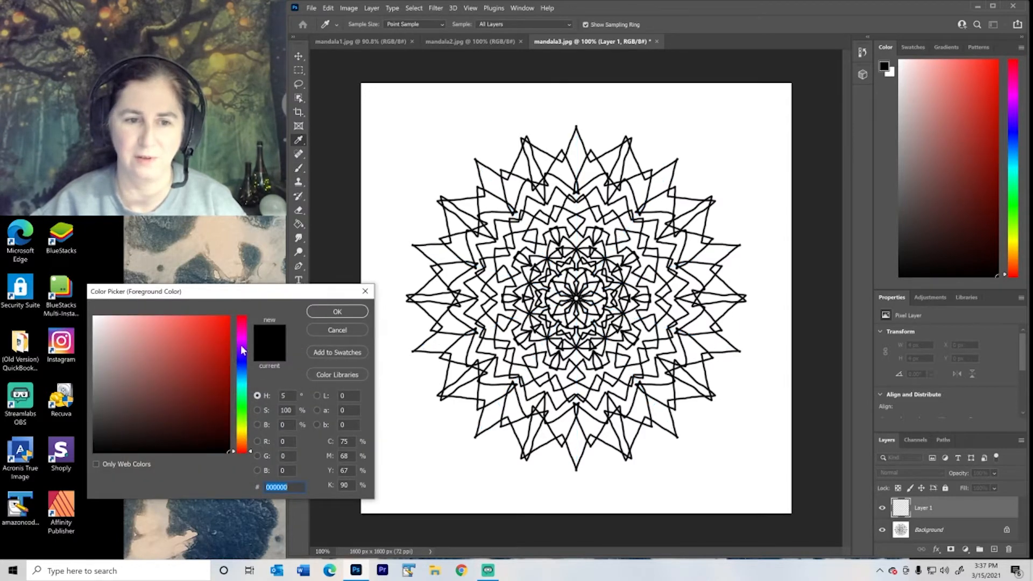
pyautogui.click(220, 327)
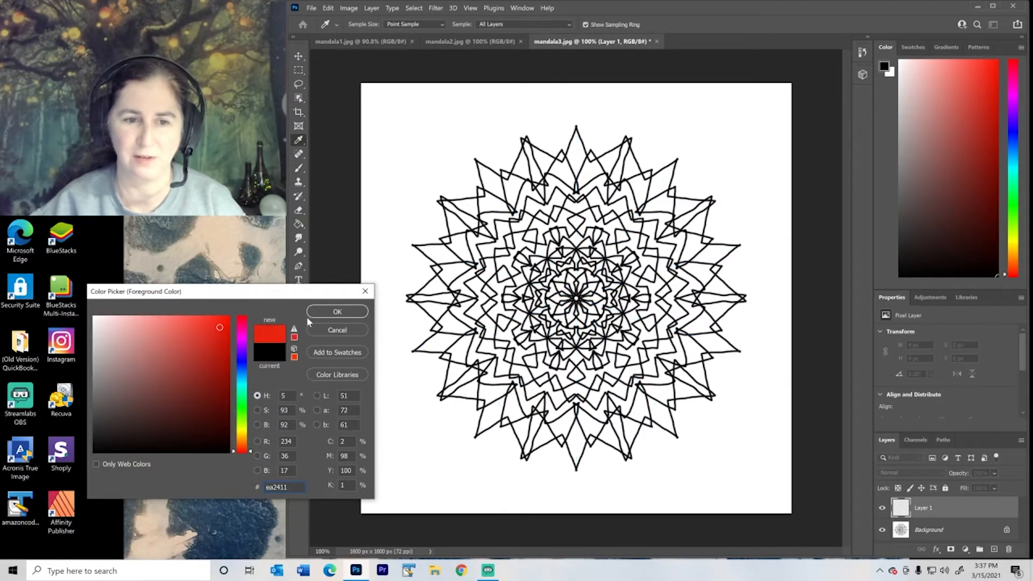
pyautogui.click(207, 319)
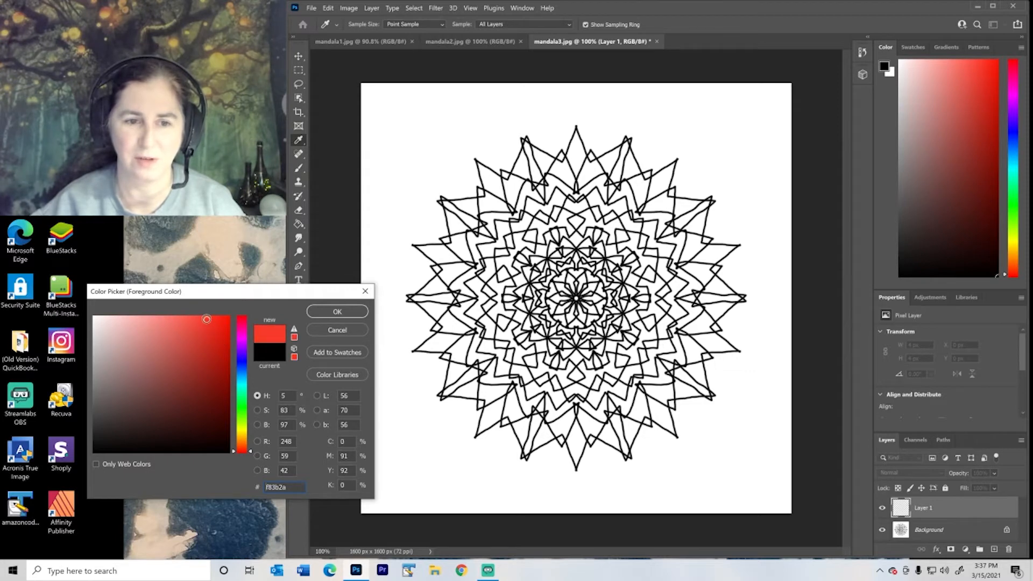
pyautogui.click(316, 313)
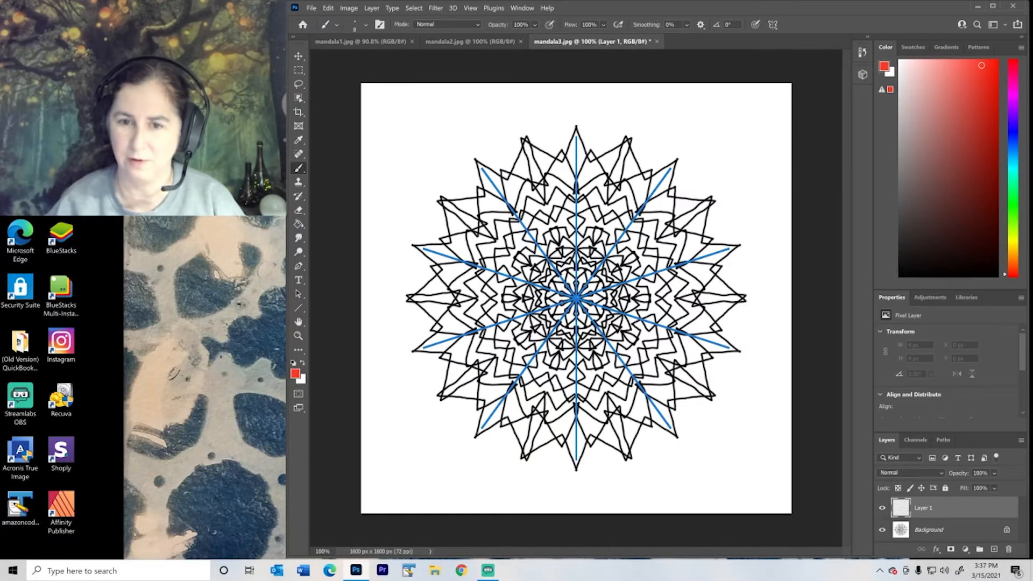
pyautogui.moveTo(575, 298)
pyautogui.mouseDown()
pyautogui.moveTo(565, 253)
pyautogui.moveTo(544, 261)
pyautogui.moveTo(541, 275)
pyautogui.moveTo(503, 272)
pyautogui.moveTo(497, 240)
pyautogui.moveTo(474, 301)
pyautogui.moveTo(449, 293)
pyautogui.moveTo(425, 345)
pyautogui.moveTo(447, 409)
pyautogui.mouseUp()
pyautogui.moveTo(452, 188)
pyautogui.mouseDown()
pyautogui.moveTo(477, 188)
pyautogui.moveTo(484, 137)
pyautogui.moveTo(456, 171)
pyautogui.moveTo(457, 194)
pyautogui.mouseUp()
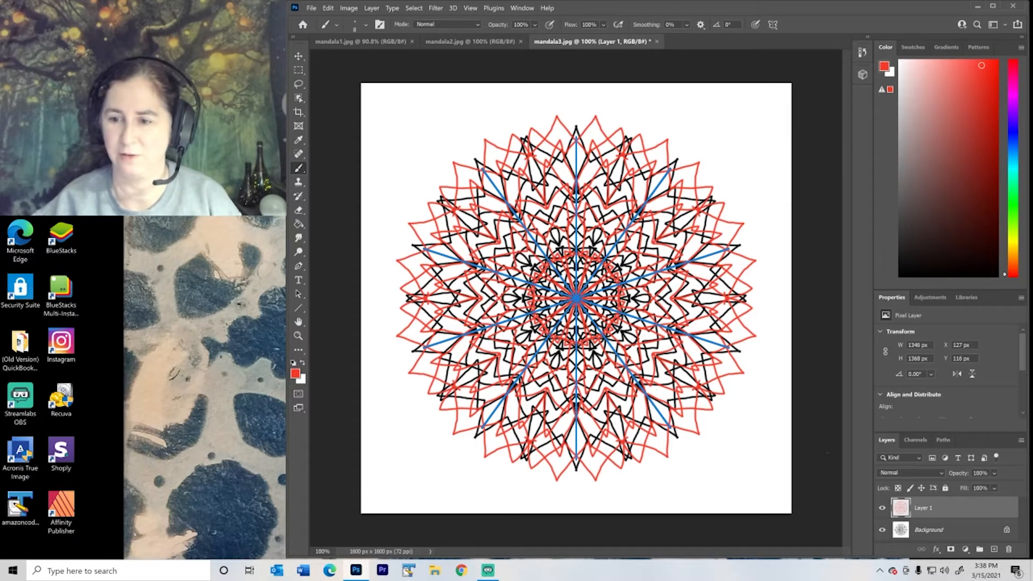
# Step: Toggle the visibility of Layer 1 and the Background to compare the red and black mandalas separately, leaving both layers shown
pyautogui.click(883, 509)
pyautogui.click(883, 508)
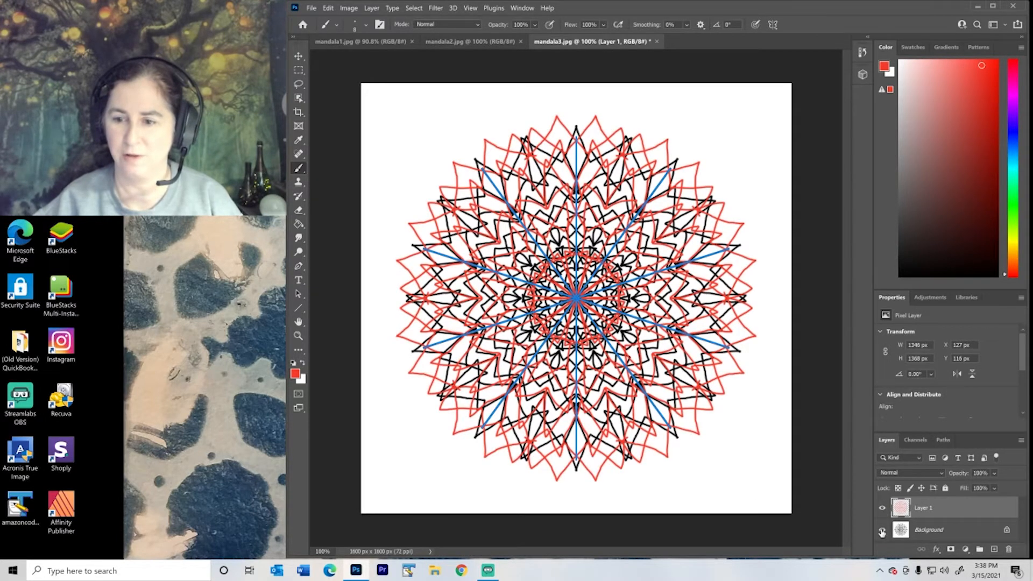
pyautogui.click(883, 532)
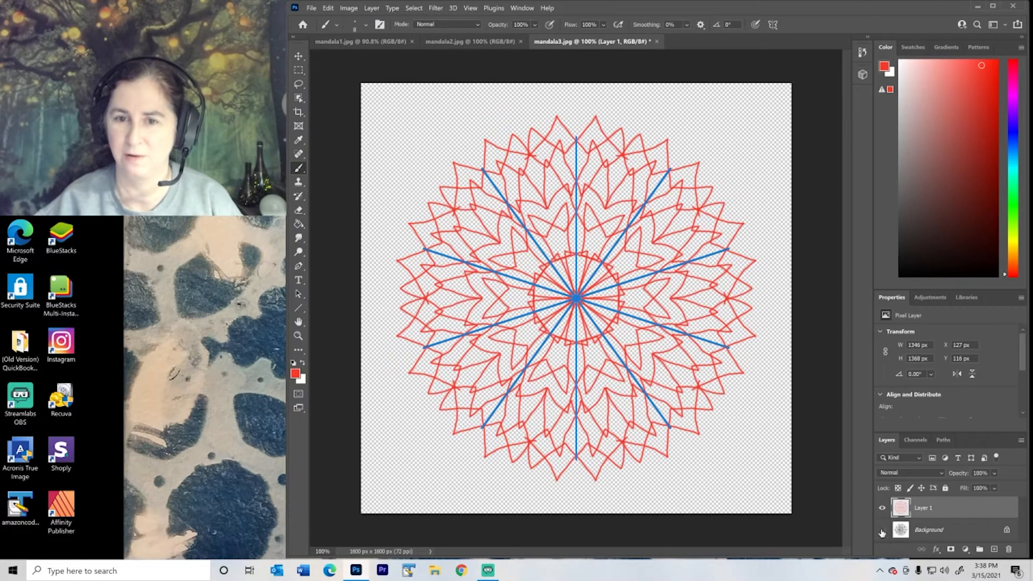
pyautogui.click(882, 532)
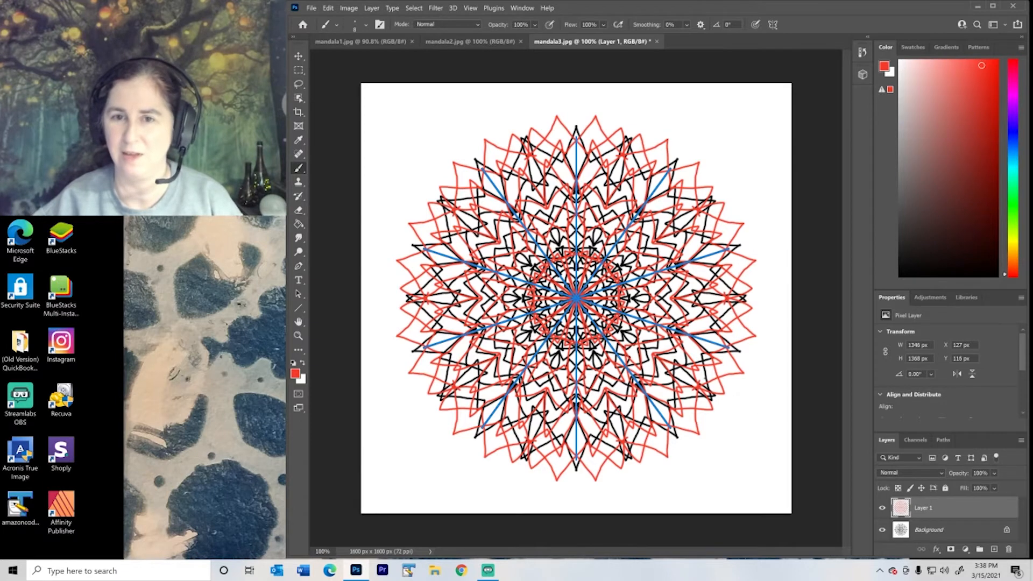
# Step: Rotate the red mandala on Layer 1 about its centre by about -18.18° with the Move tool's transform controls and apply the transform
pyautogui.click(299, 57)
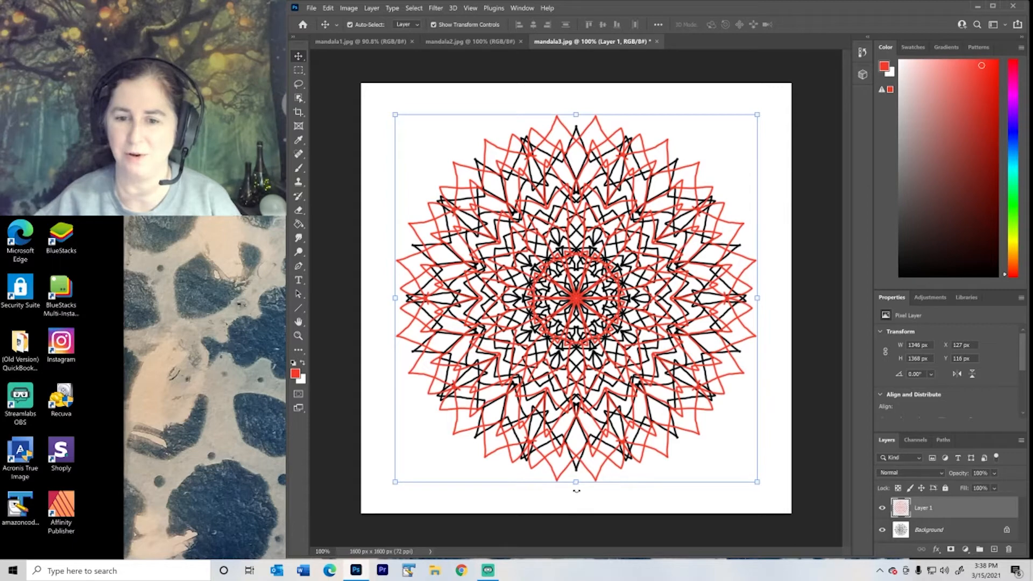
pyautogui.moveTo(577, 491); pyautogui.dragTo(527, 477)
pyautogui.moveTo(580, 482); pyautogui.dragTo(641, 489)
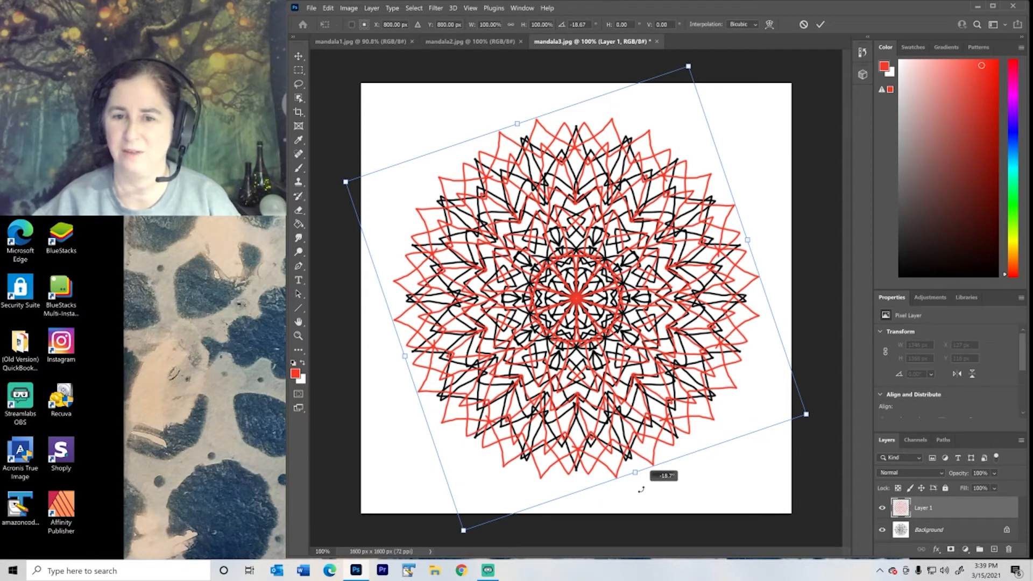
pyautogui.moveTo(641, 489)
pyautogui.mouseDown()
pyautogui.moveTo(612, 496)
pyautogui.moveTo(639, 488)
pyautogui.mouseUp()
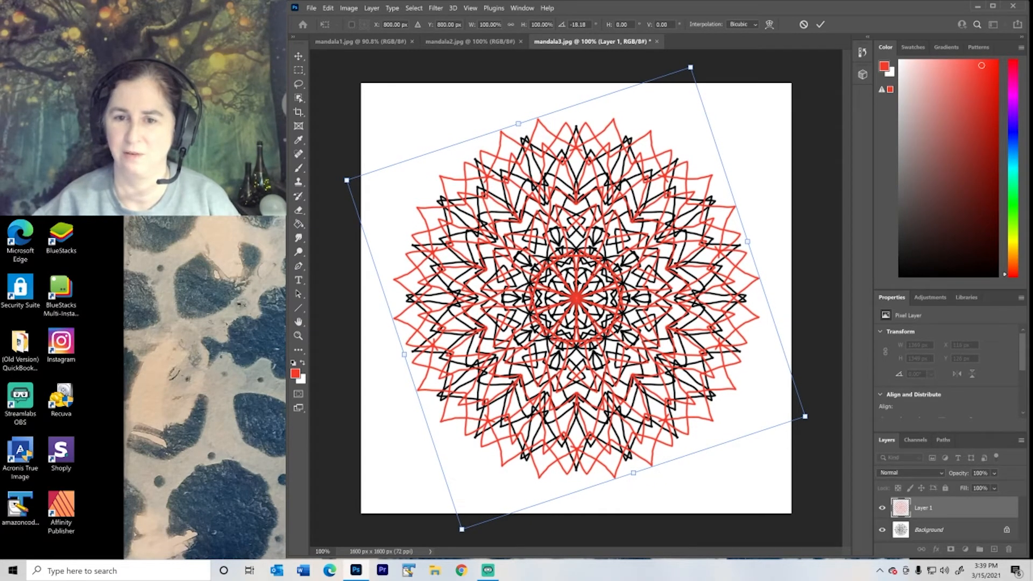
pyautogui.click(820, 25)
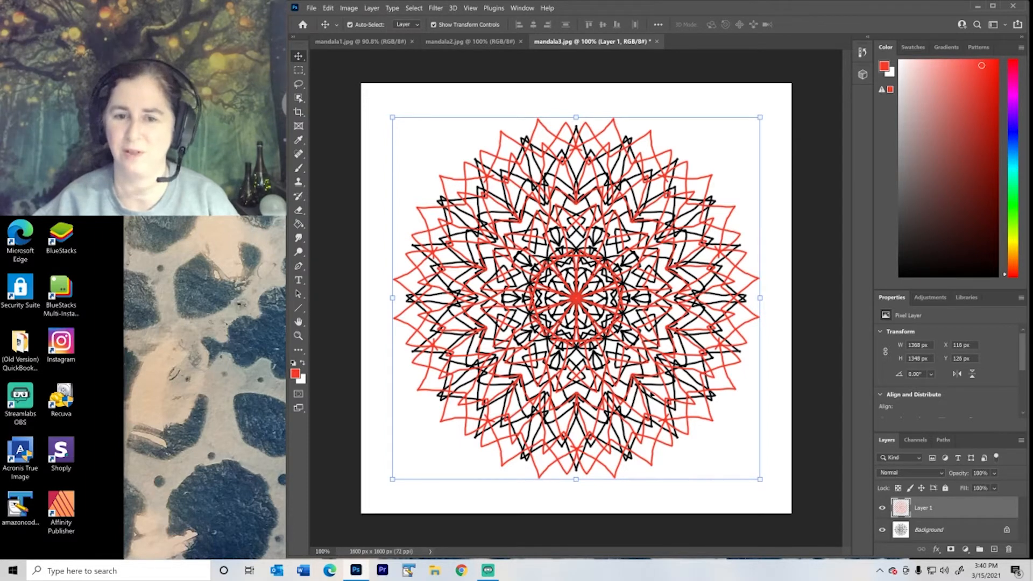
# Step: Save the layered drawing as a Photoshop file named mandala4.psd in the d0315-cyanotypecassettecat folder, keeping its layers
pyautogui.click(311, 7)
pyautogui.click(337, 134)
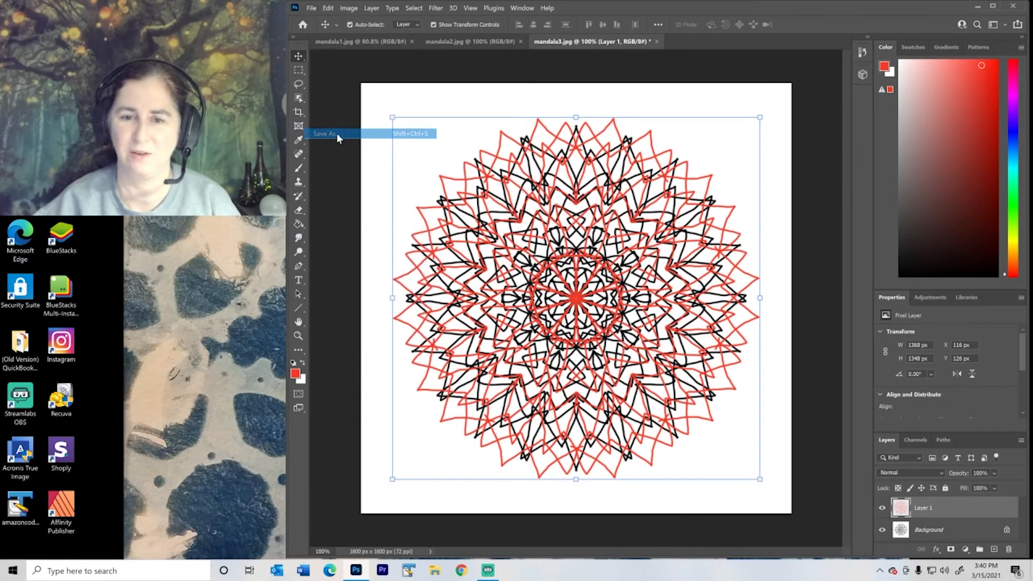
pyautogui.moveTo(383, 416); pyautogui.dragTo(387, 416)
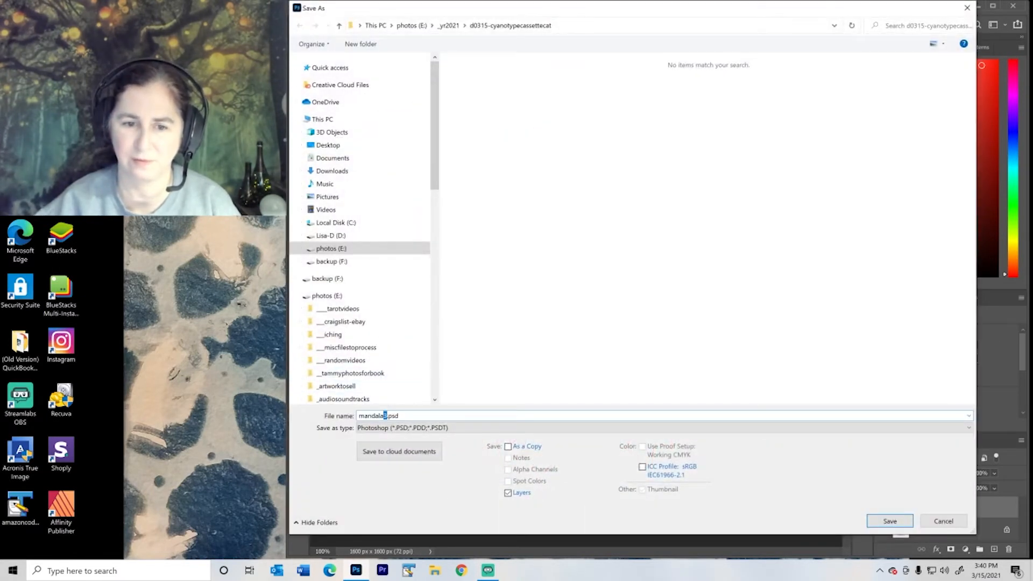
pyautogui.write('4')
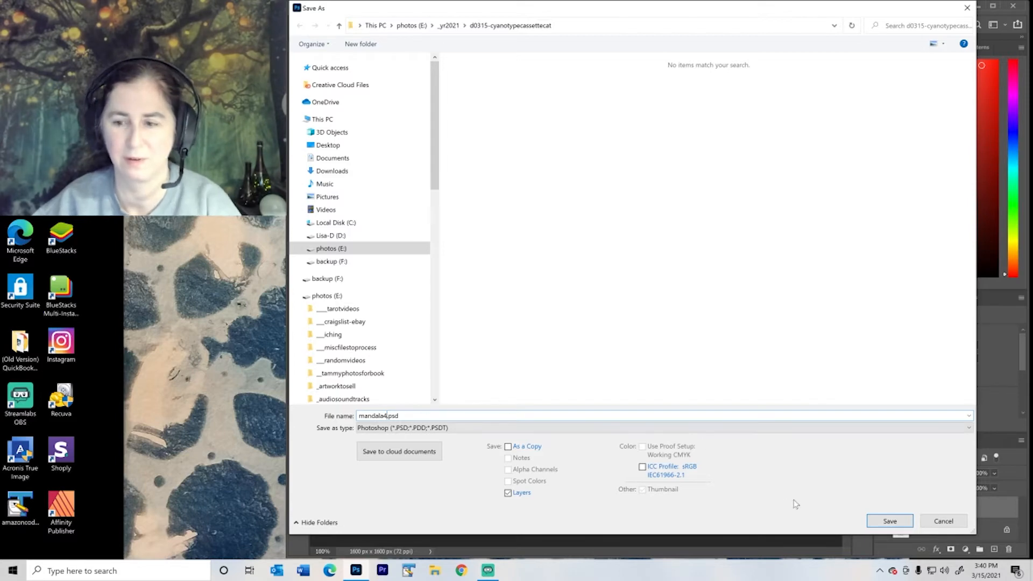
pyautogui.click(891, 521)
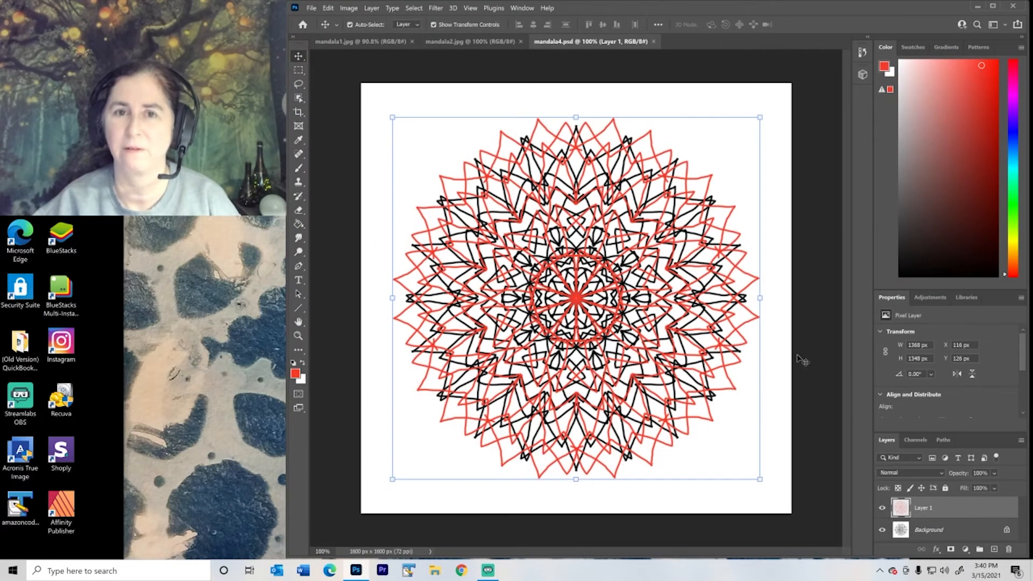
# Step: Save a JPEG version named mandala4.jpg in the same folder at quality 12 with Baseline Optimized format
pyautogui.click(311, 8)
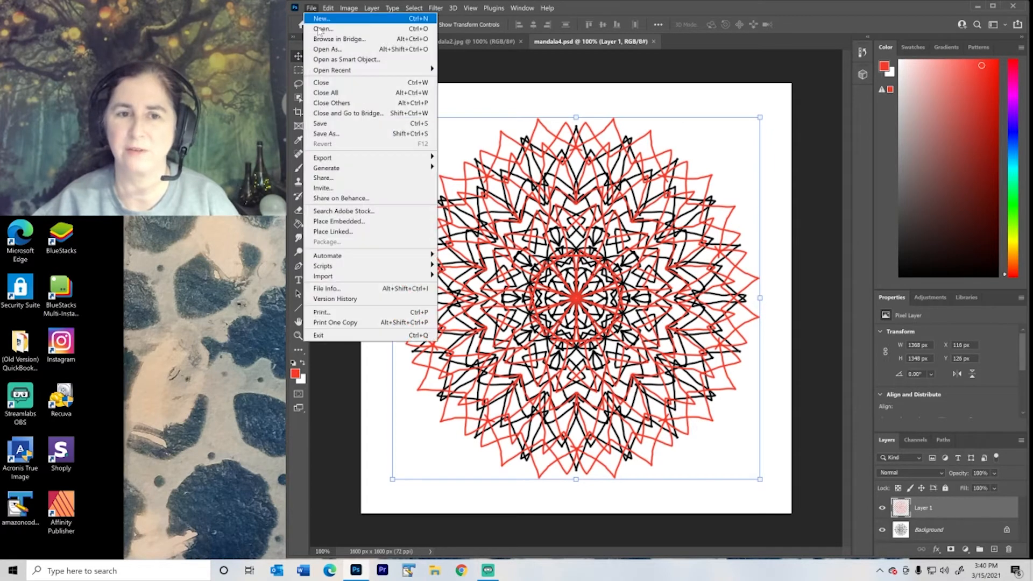
pyautogui.click(361, 135)
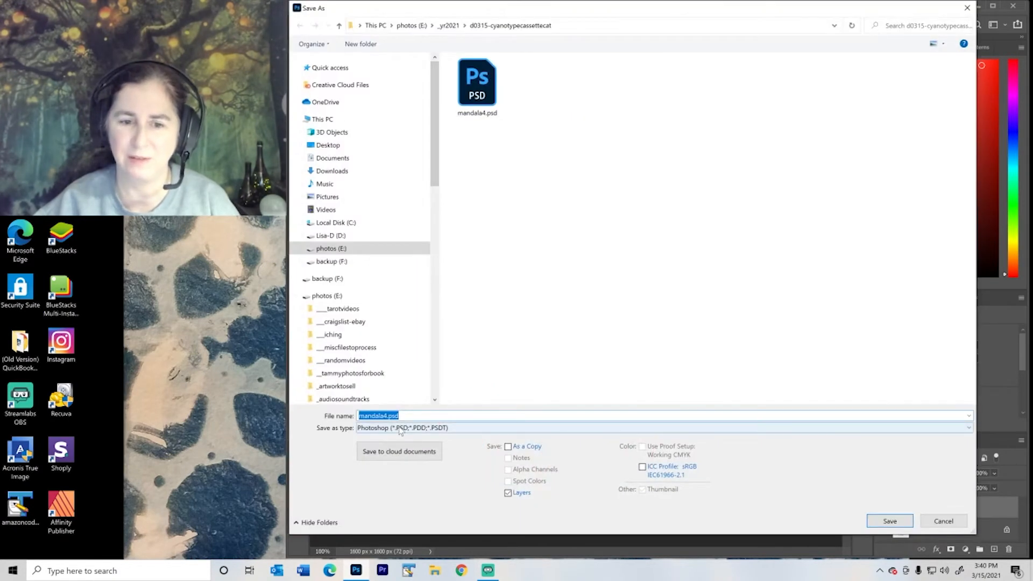
pyautogui.click(399, 428)
pyautogui.click(391, 315)
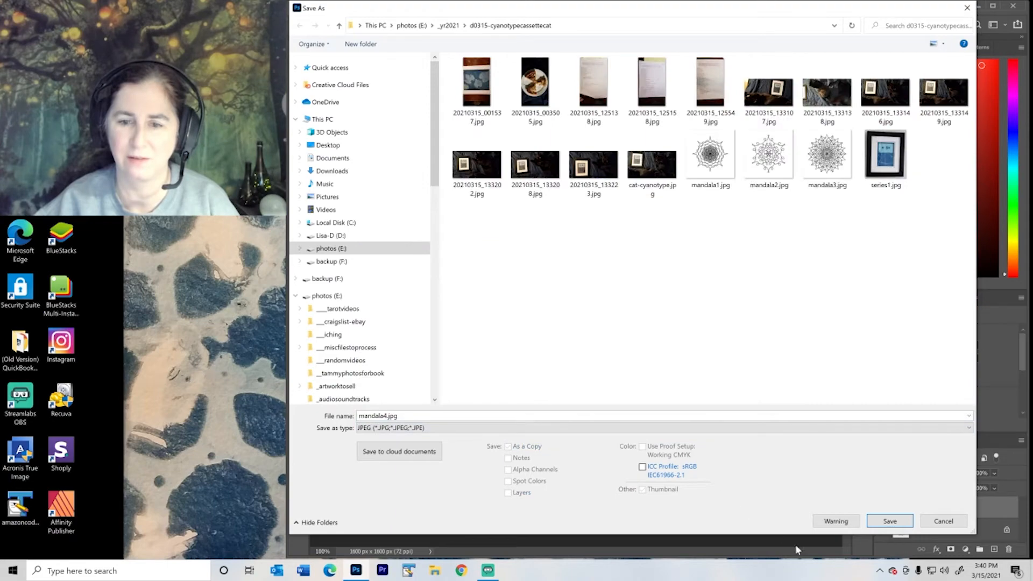
pyautogui.click(883, 524)
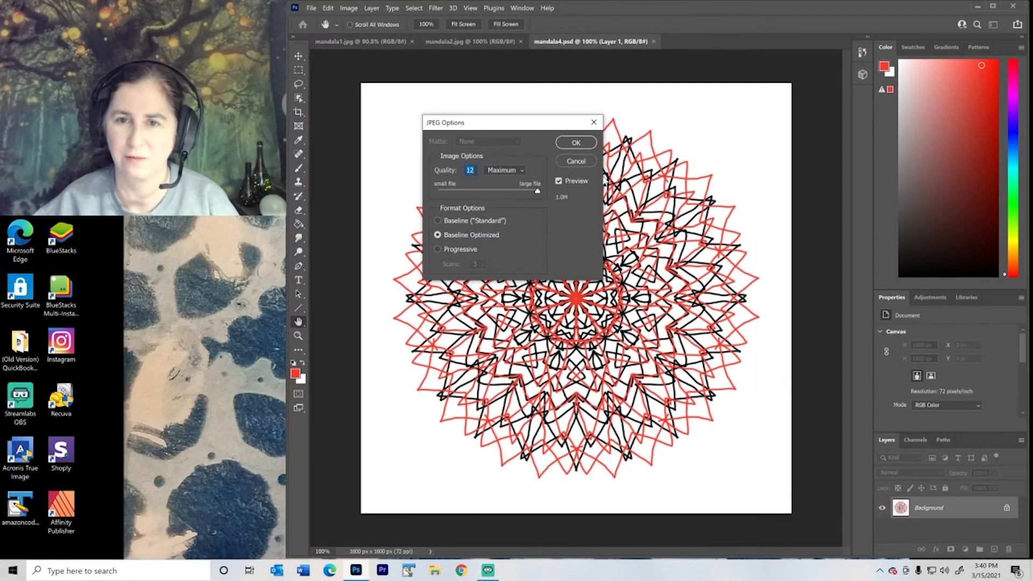
pyautogui.click(576, 144)
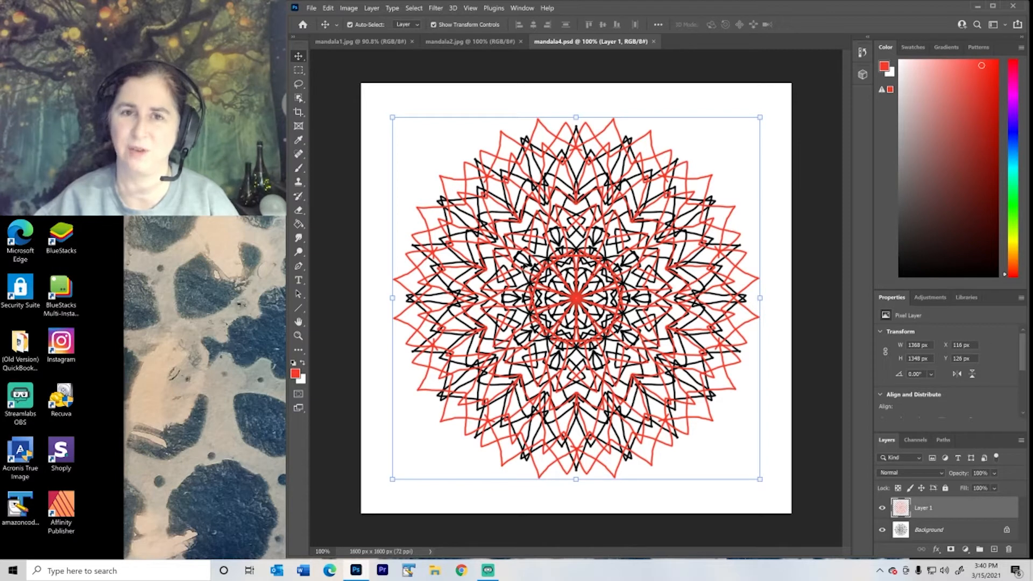
# Step: Create a new 1600 x 1600 px document at 72 pixels/inch in 8-bit RGB Color with a white background
pyautogui.click(311, 9)
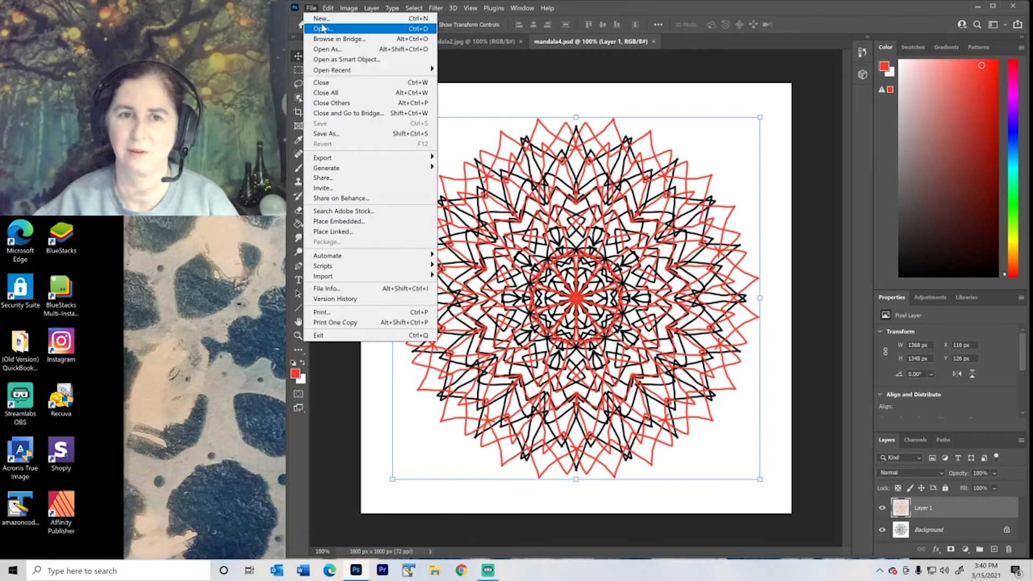
pyautogui.click(323, 20)
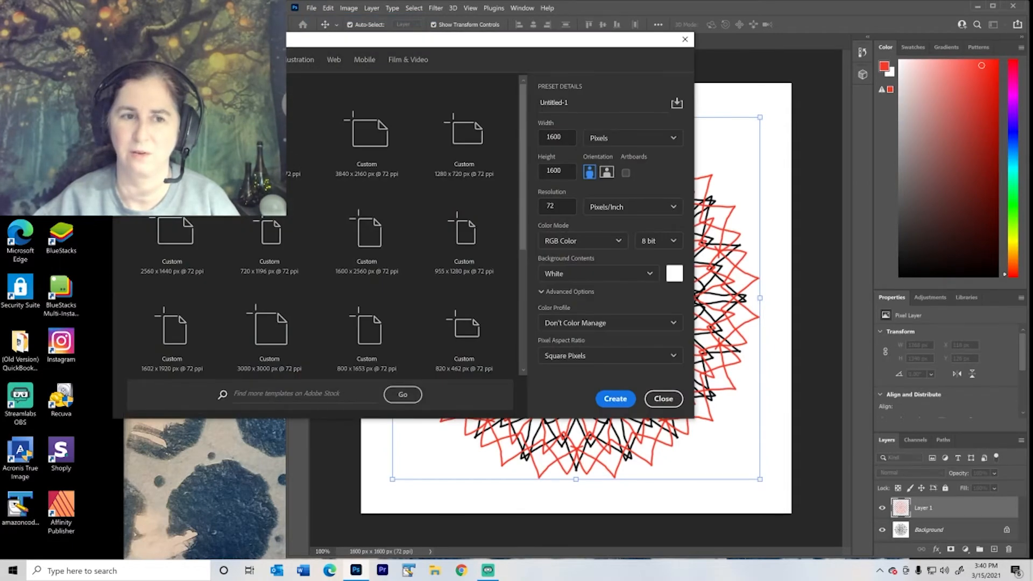
pyautogui.press('Return')
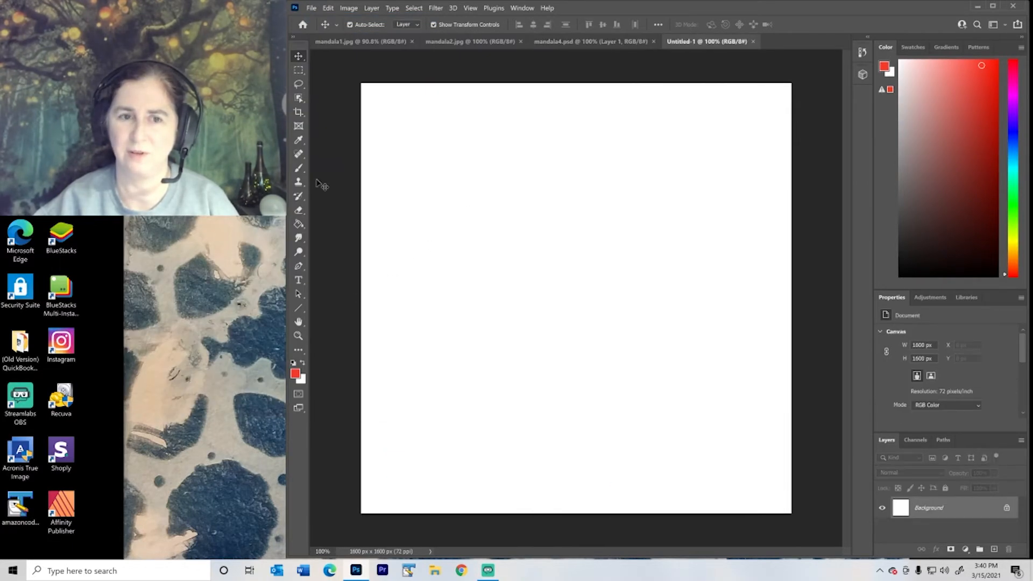
# Step: Set the foreground colour to black (000000) and the Brush tool's size to 10 px
pyautogui.click(295, 374)
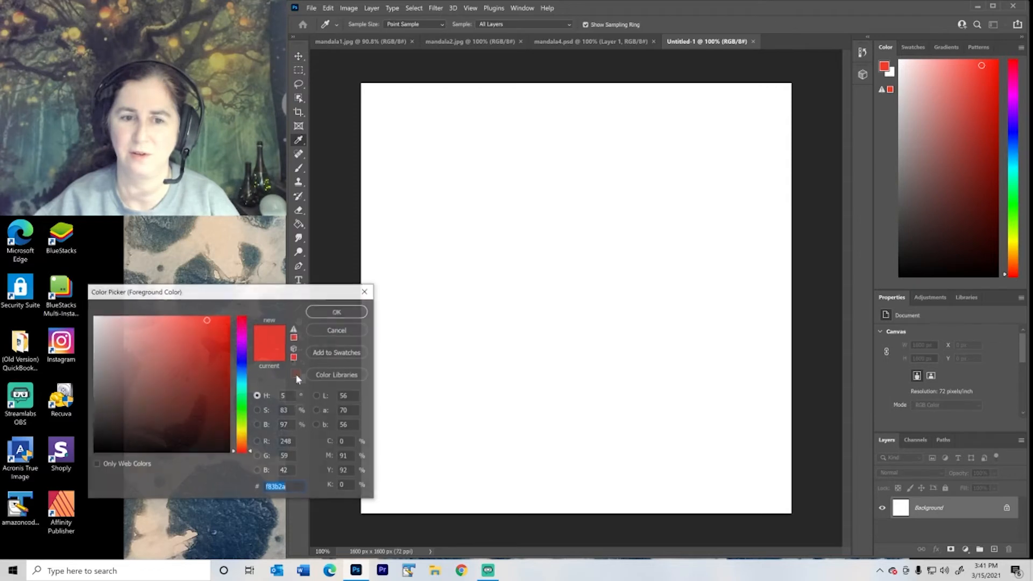
pyautogui.click(229, 451)
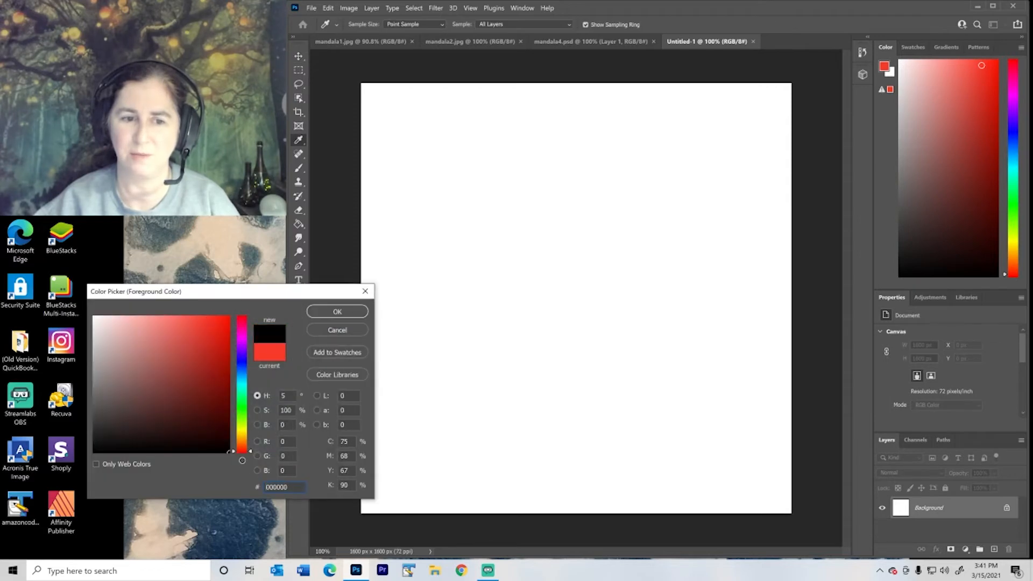
pyautogui.click(345, 314)
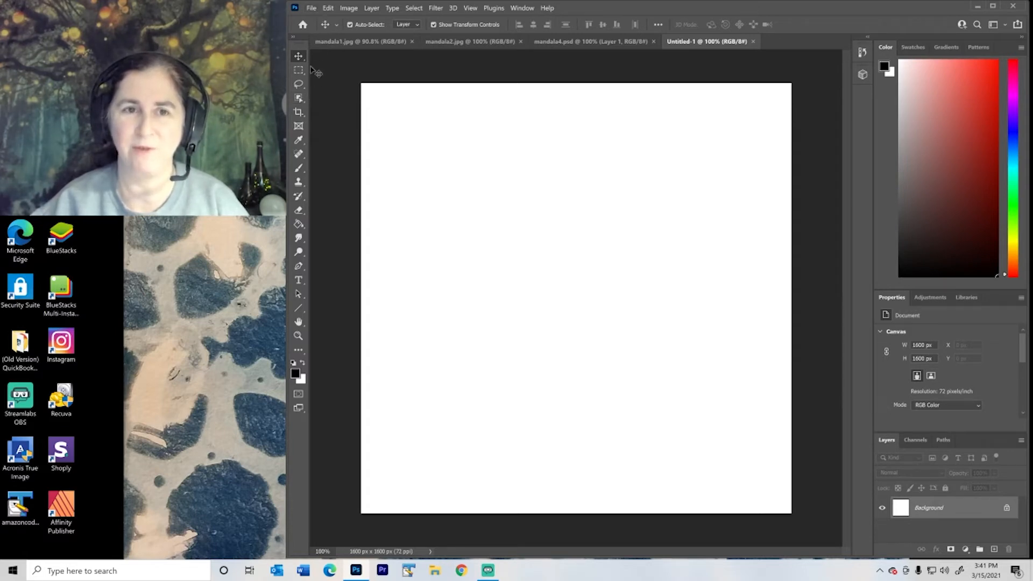
pyautogui.click(299, 170)
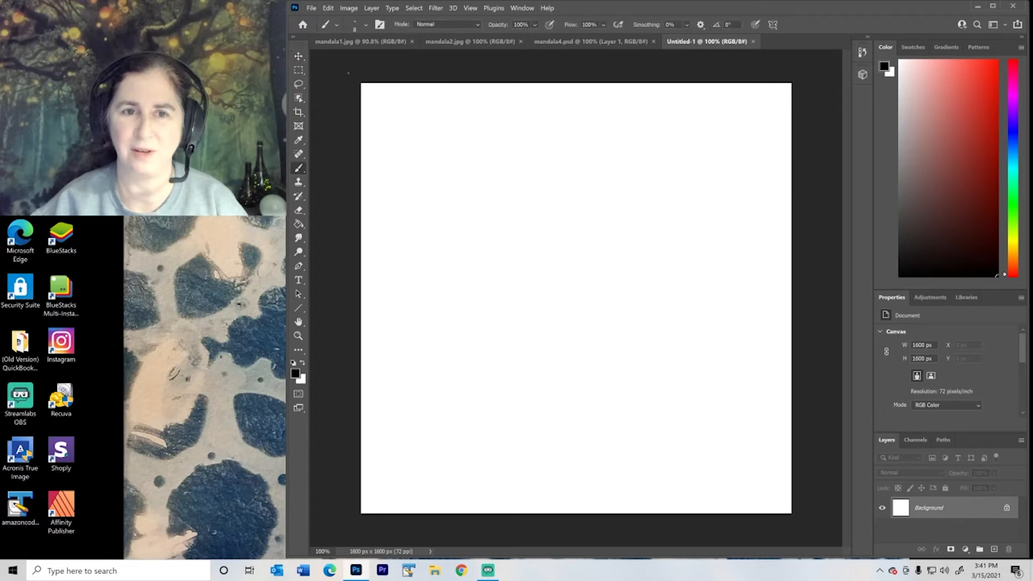
pyautogui.click(366, 26)
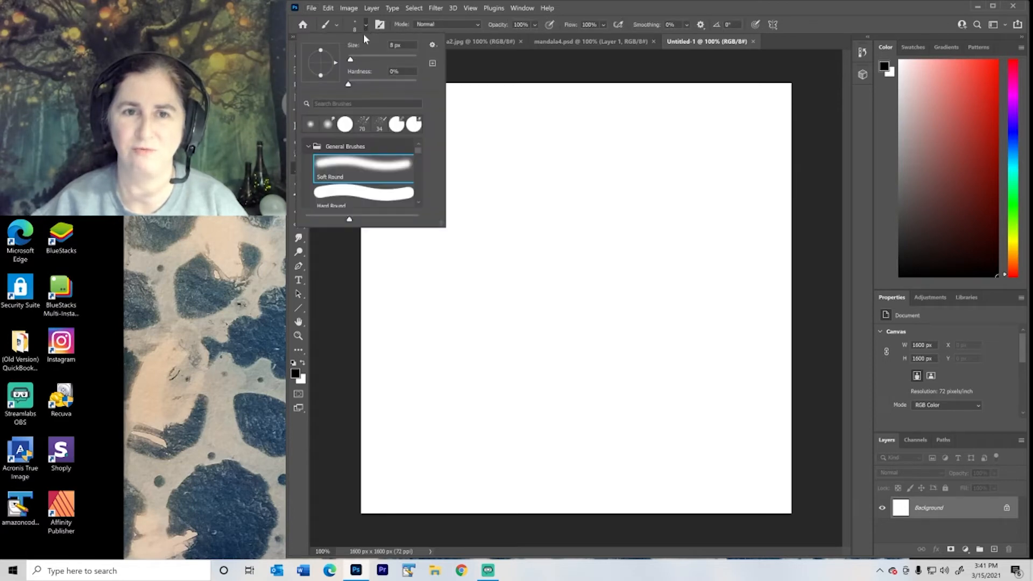
pyautogui.moveTo(352, 61); pyautogui.dragTo(352, 62)
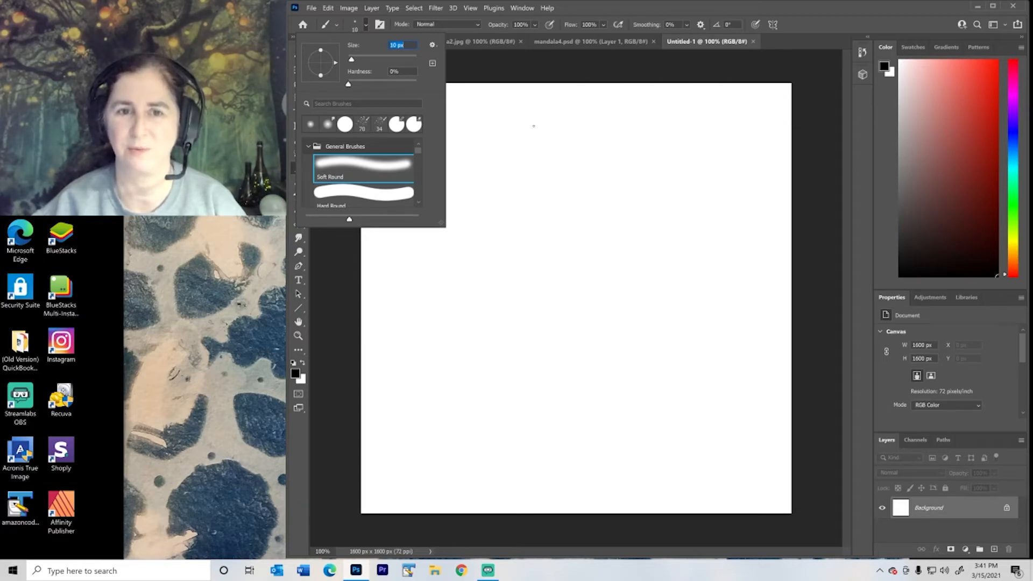
# Step: Add a Mandala symmetry with a segment count of 7 to the blank canvas and accept its default placement
pyautogui.click(773, 24)
pyautogui.click(783, 153)
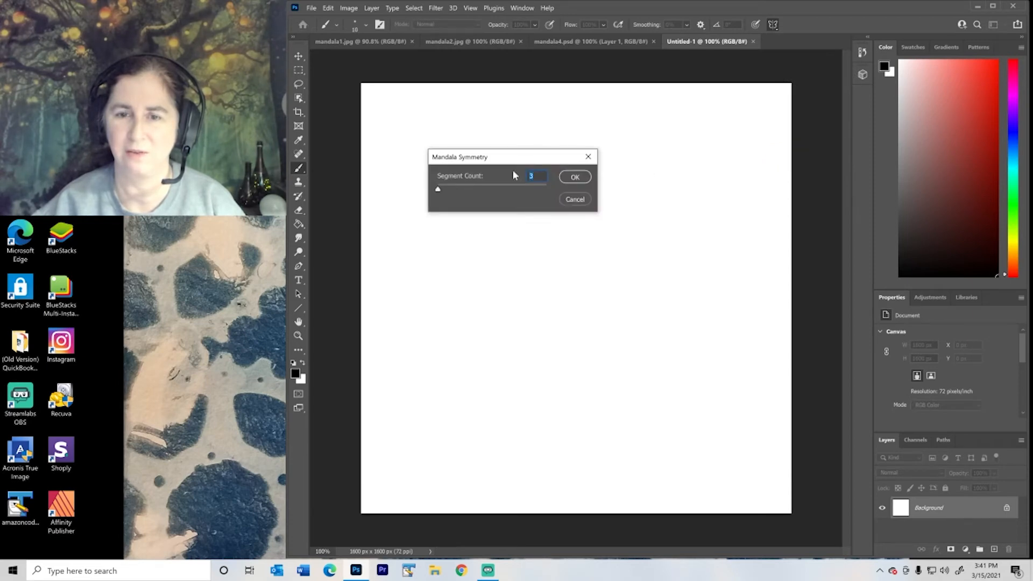
pyautogui.write('7')
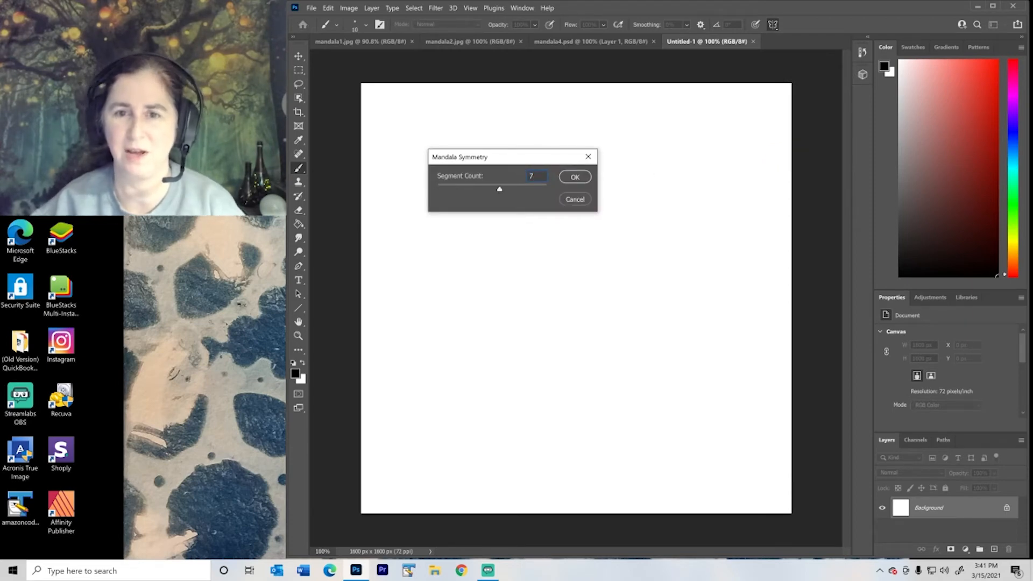
pyautogui.click(575, 177)
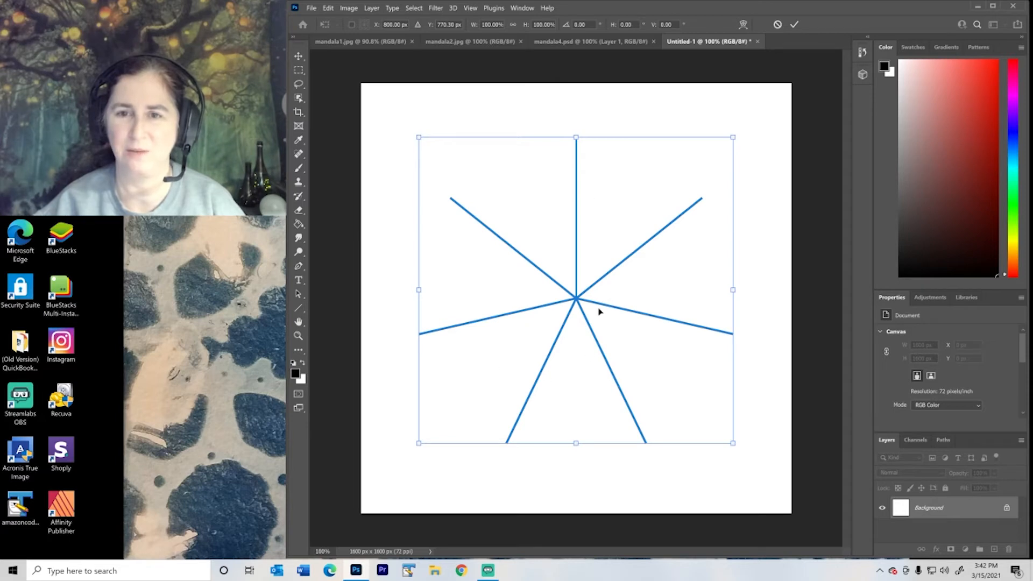
pyautogui.click(795, 25)
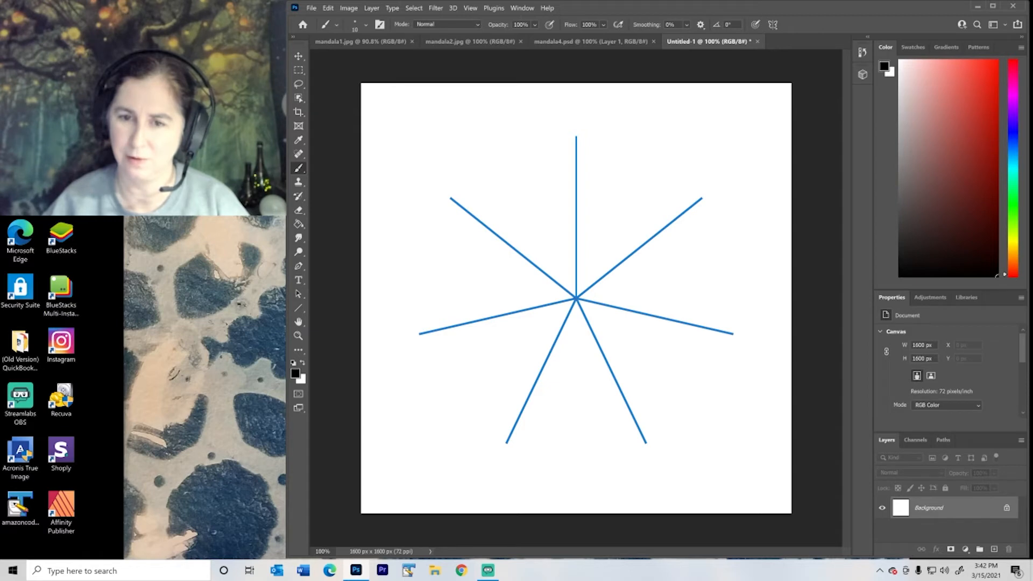
# Step: Paint a black seven-fold mandala from the centre outward with small star petals, overlapping rounded petals, a scalloped ring and large pointed outer petals
pyautogui.moveTo(577, 295); pyautogui.dragTo(577, 272)
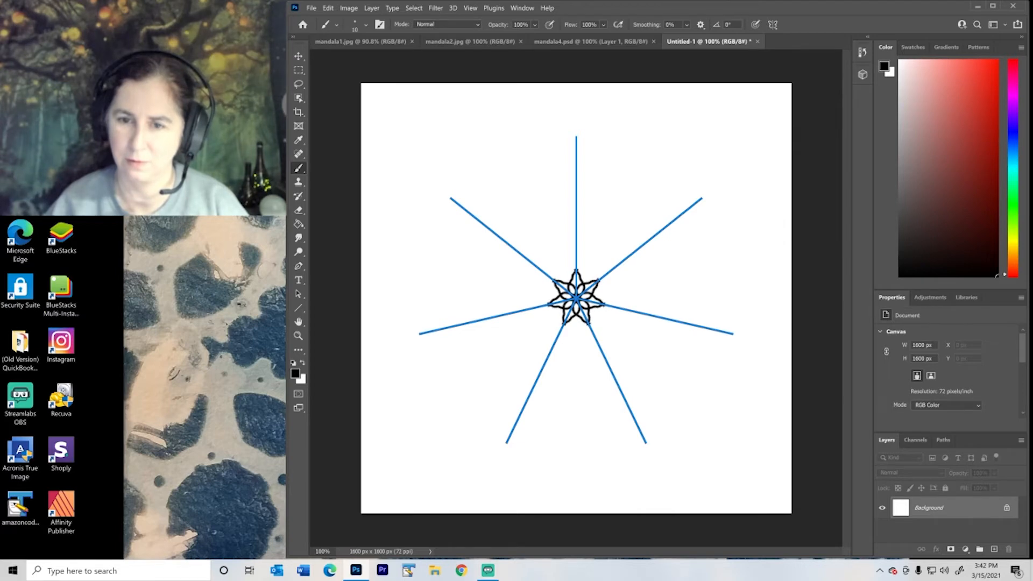
pyautogui.moveTo(577, 272)
pyautogui.mouseDown()
pyautogui.moveTo(559, 262)
pyautogui.moveTo(568, 246)
pyautogui.mouseUp()
pyautogui.moveTo(570, 243); pyautogui.dragTo(583, 231)
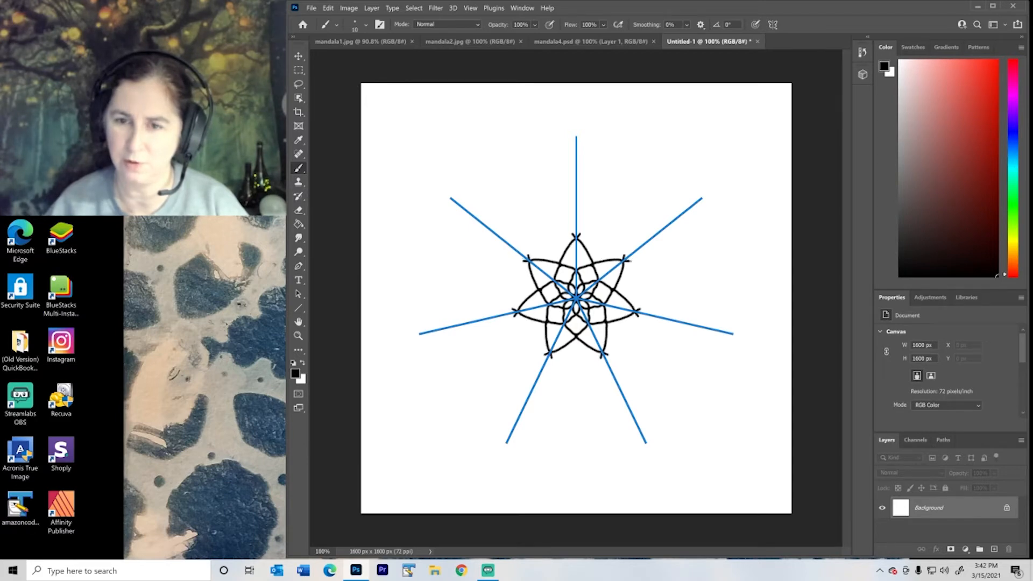
pyautogui.moveTo(641, 264)
pyautogui.mouseDown()
pyautogui.moveTo(656, 291)
pyautogui.moveTo(643, 350)
pyautogui.mouseUp()
pyautogui.moveTo(657, 277); pyautogui.dragTo(660, 282)
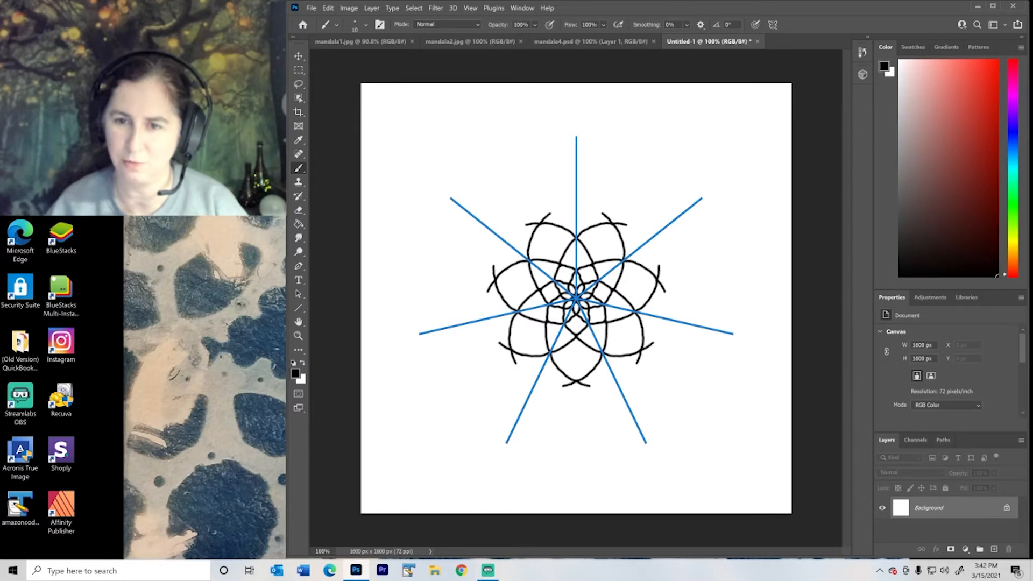
pyautogui.moveTo(657, 340); pyautogui.dragTo(631, 371)
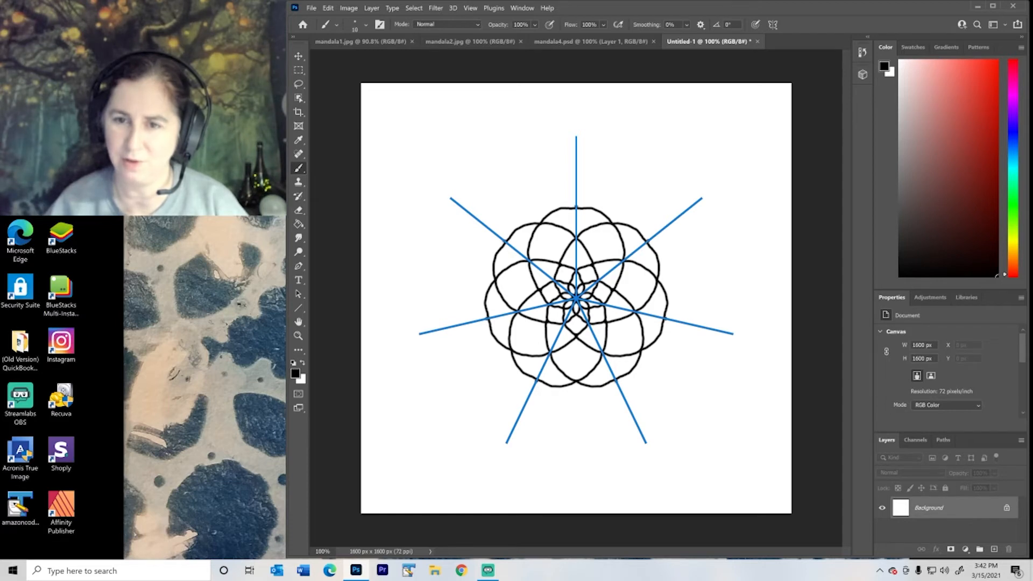
pyautogui.moveTo(577, 204)
pyautogui.mouseDown()
pyautogui.moveTo(596, 194)
pyautogui.moveTo(545, 204)
pyautogui.mouseUp()
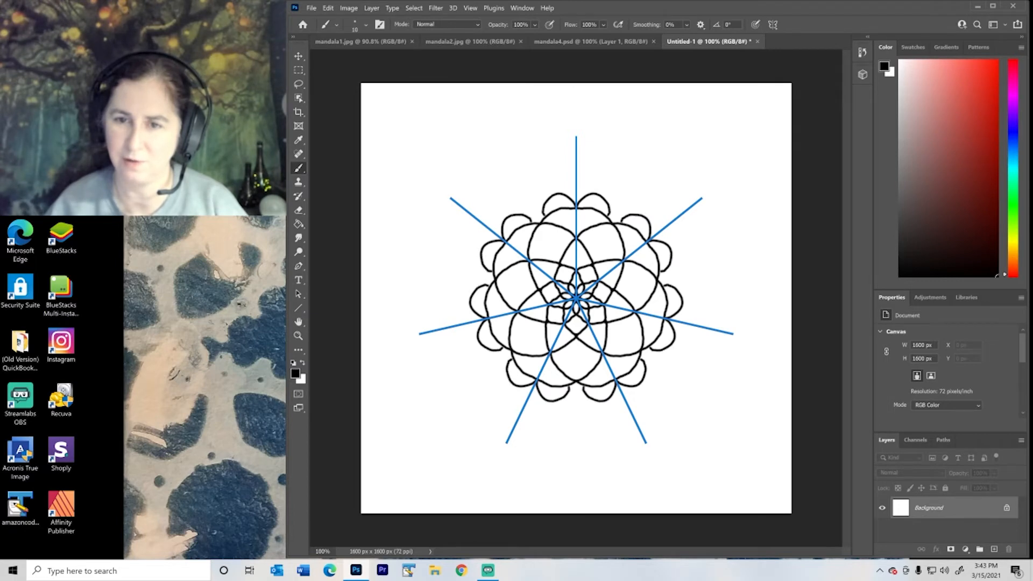
pyautogui.moveTo(525, 205)
pyautogui.mouseDown()
pyautogui.moveTo(542, 207)
pyautogui.moveTo(526, 193)
pyautogui.moveTo(487, 197)
pyautogui.mouseUp()
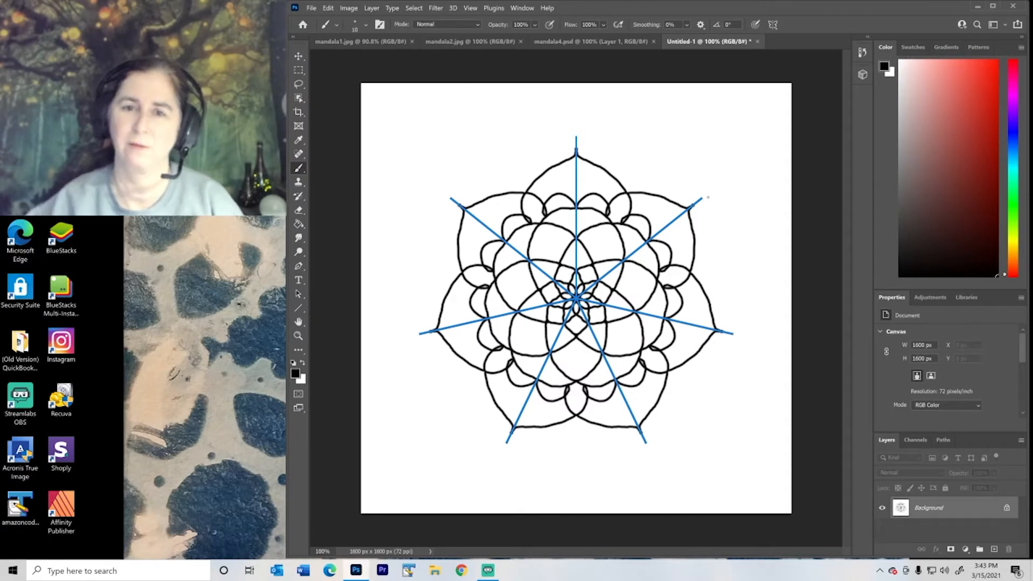
# Step: Save the black mandala as a JPEG named mandala5 in the d0315-cyanotypecassettecat folder, accepting the JPEG options
pyautogui.click(311, 8)
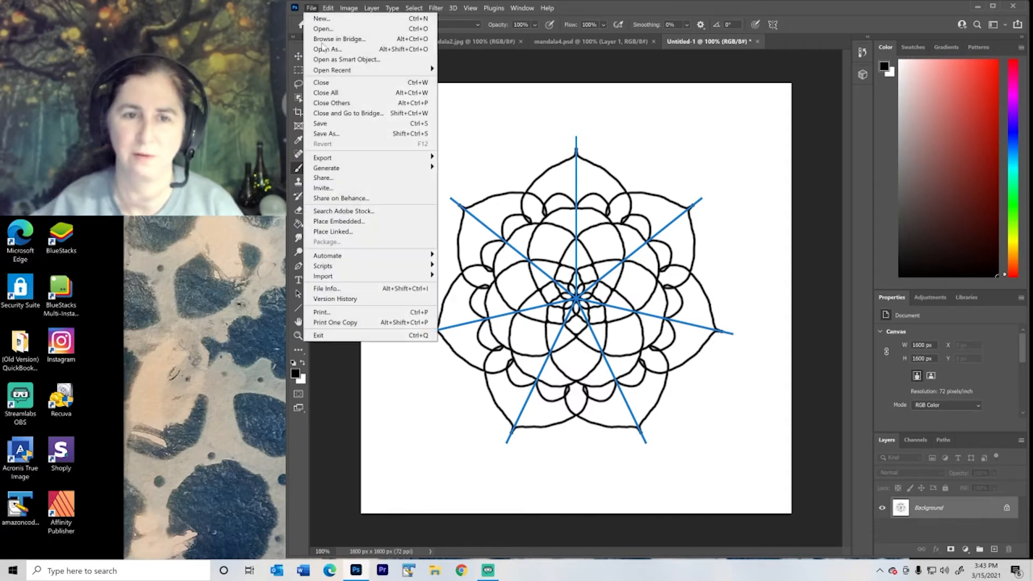
pyautogui.click(329, 133)
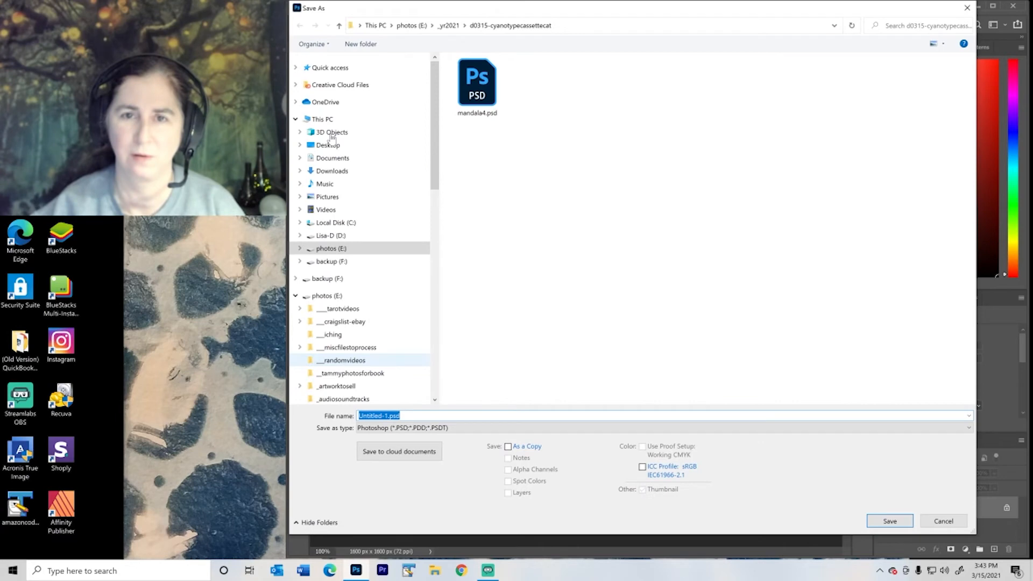
pyautogui.click(397, 428)
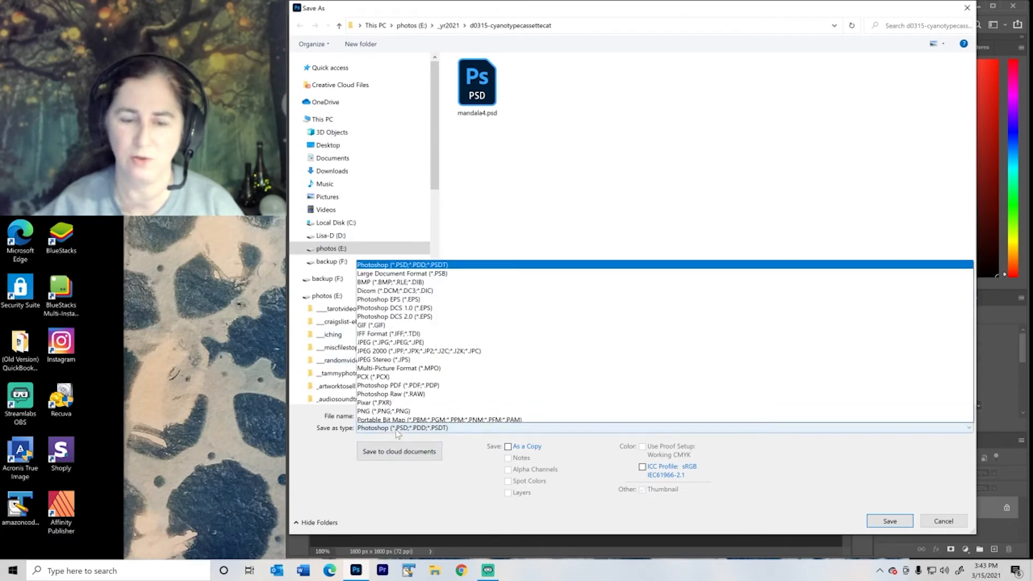
pyautogui.click(438, 328)
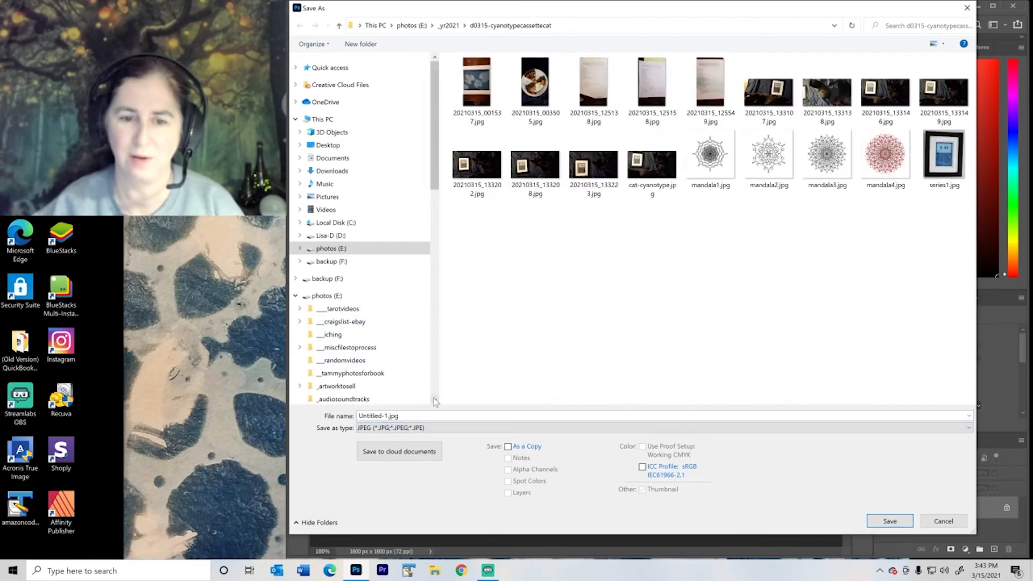
pyautogui.doubleClick(381, 416)
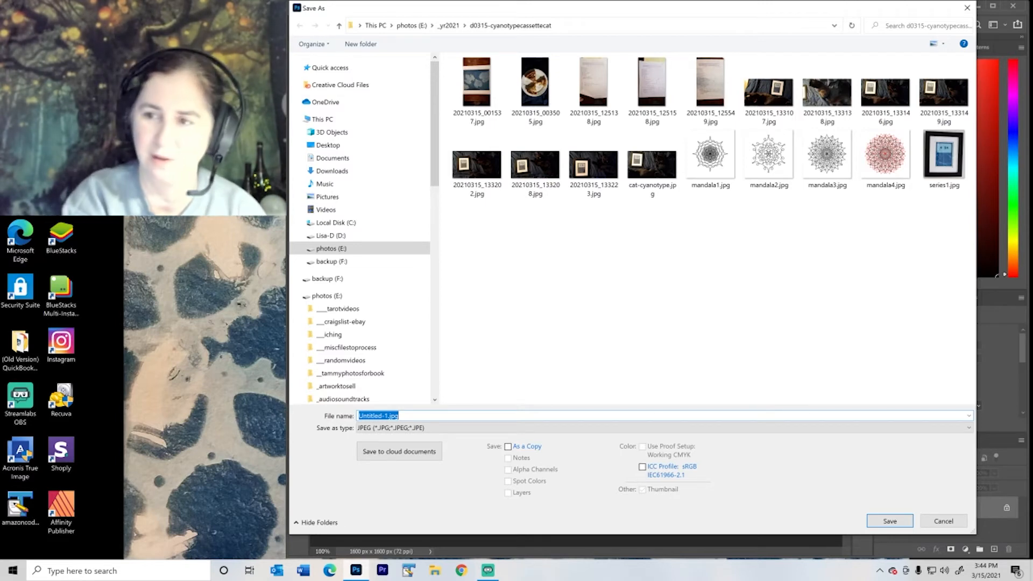
pyautogui.write('mandala4')
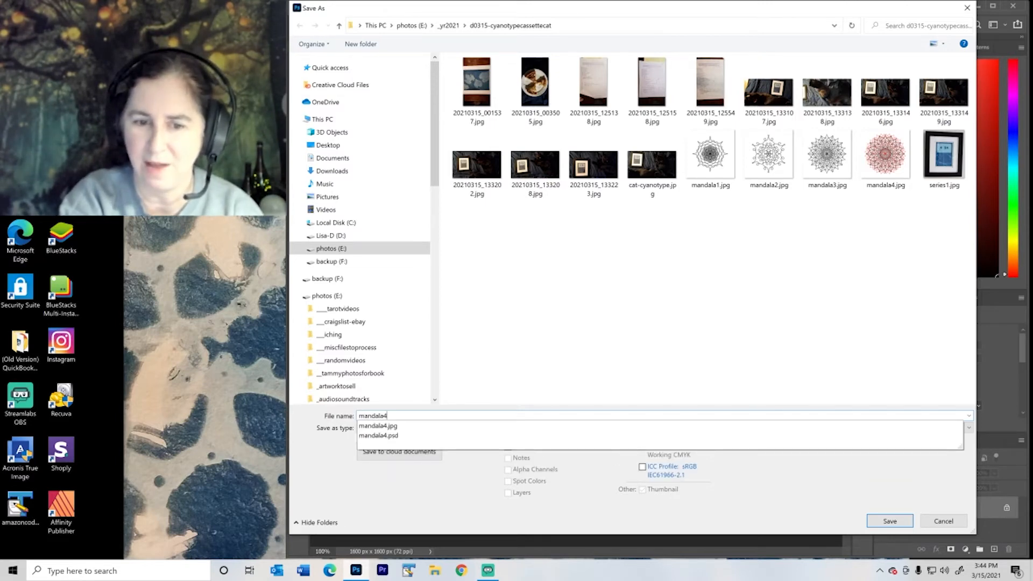
pyautogui.press('BackSpace')
pyautogui.write('5')
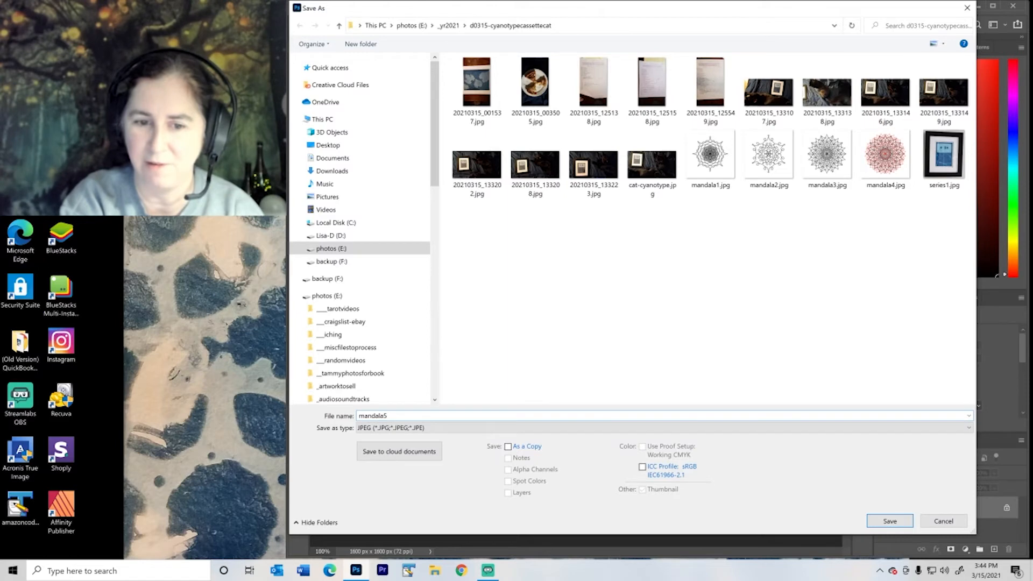
pyautogui.press('Return')
pyautogui.press('Return')
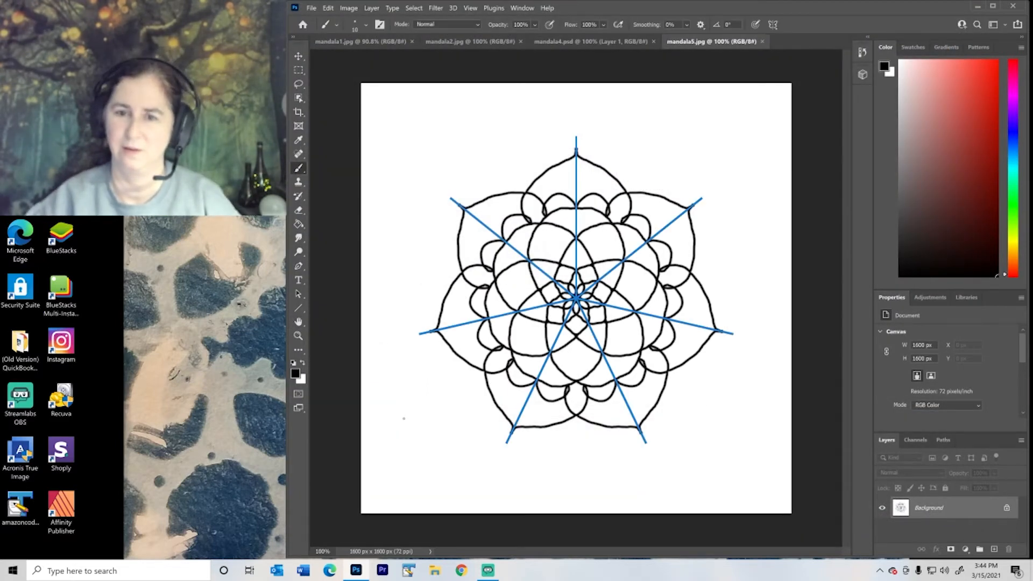
# Step: Set the foreground colour to a bright magenta
pyautogui.click(296, 374)
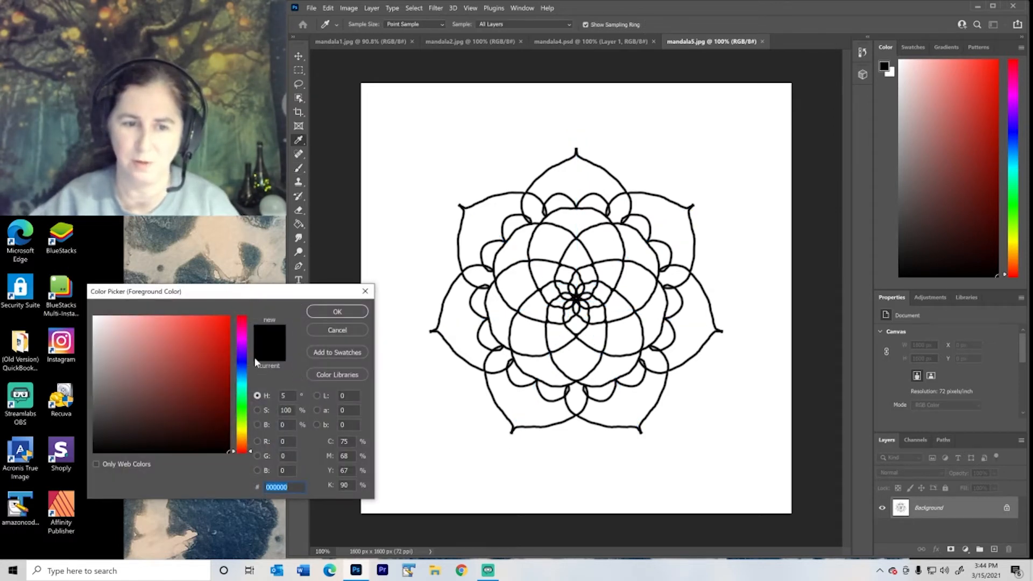
pyautogui.click(244, 343)
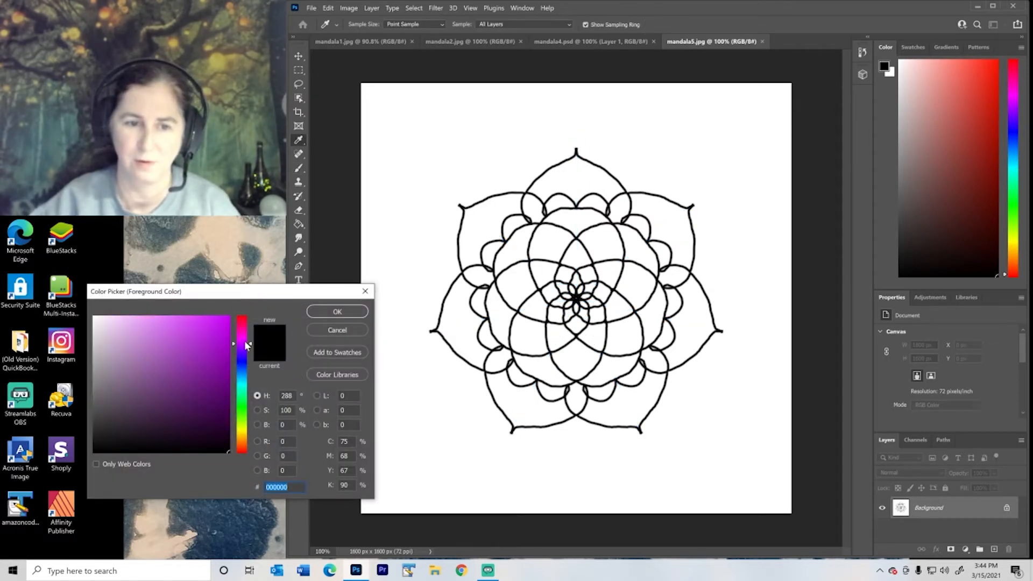
pyautogui.moveTo(246, 345); pyautogui.dragTo(212, 319)
pyautogui.click(331, 312)
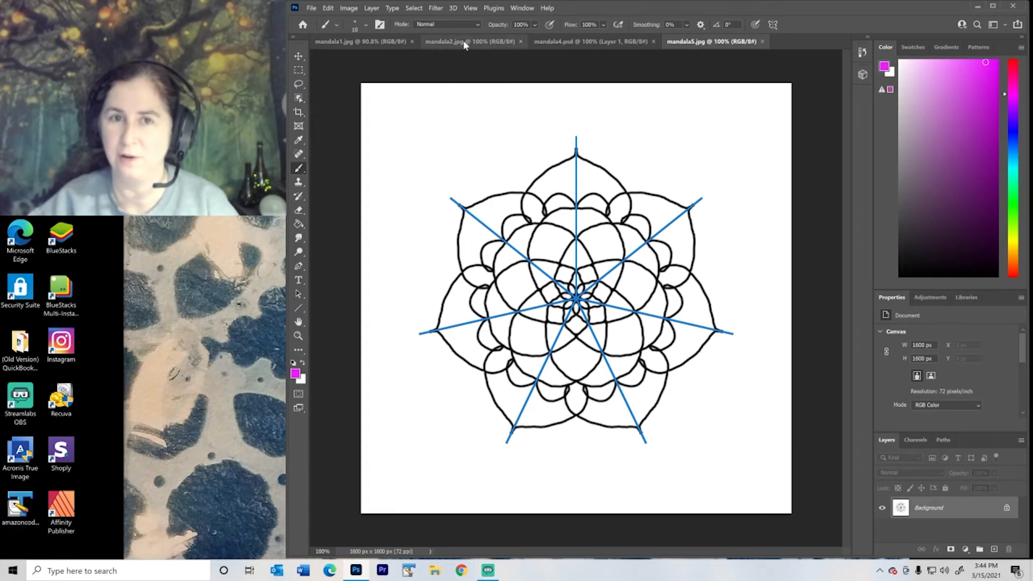
# Step: Add a new layer with the default settings above the background drawing
pyautogui.click(372, 8)
pyautogui.moveTo(431, 19)
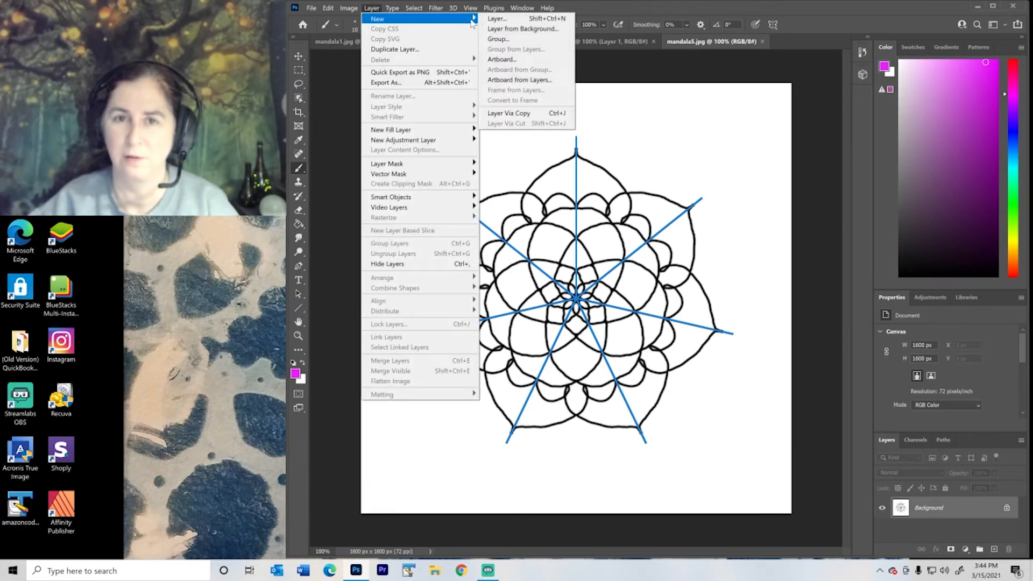
pyautogui.click(498, 19)
pyautogui.click(603, 166)
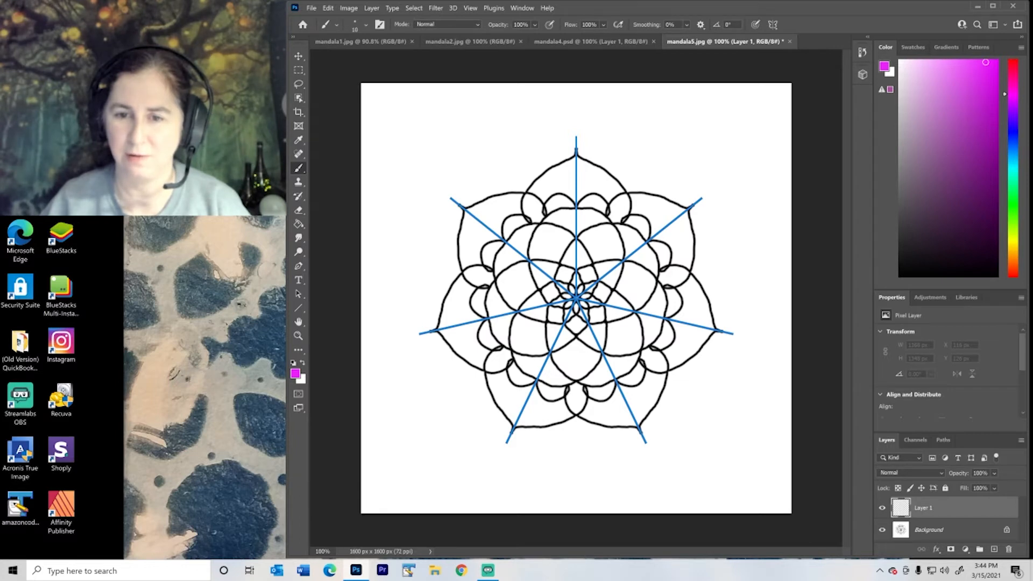
pyautogui.moveTo(576, 297)
pyautogui.mouseDown()
pyautogui.moveTo(593, 269)
pyautogui.moveTo(577, 246)
pyautogui.mouseUp()
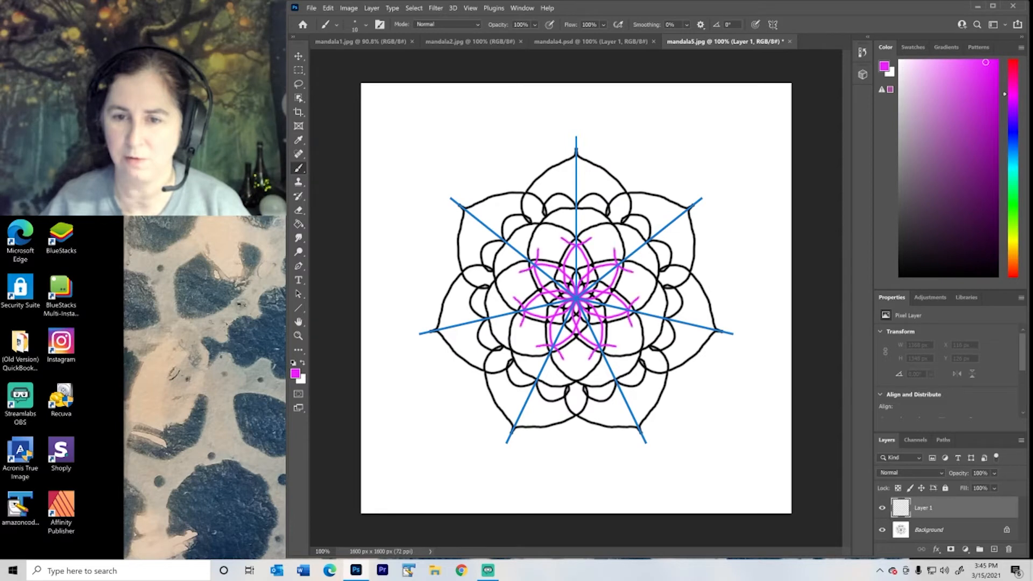
pyautogui.moveTo(559, 236)
pyautogui.mouseDown()
pyautogui.moveTo(566, 218)
pyautogui.moveTo(591, 224)
pyautogui.moveTo(564, 215)
pyautogui.moveTo(556, 238)
pyautogui.mouseUp()
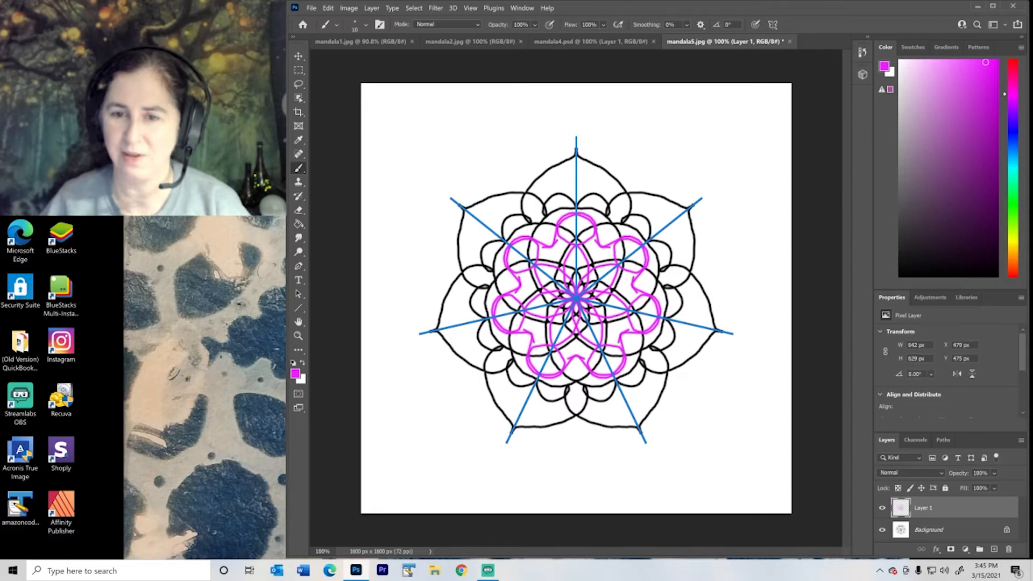
pyautogui.click(328, 7)
pyautogui.click(340, 21)
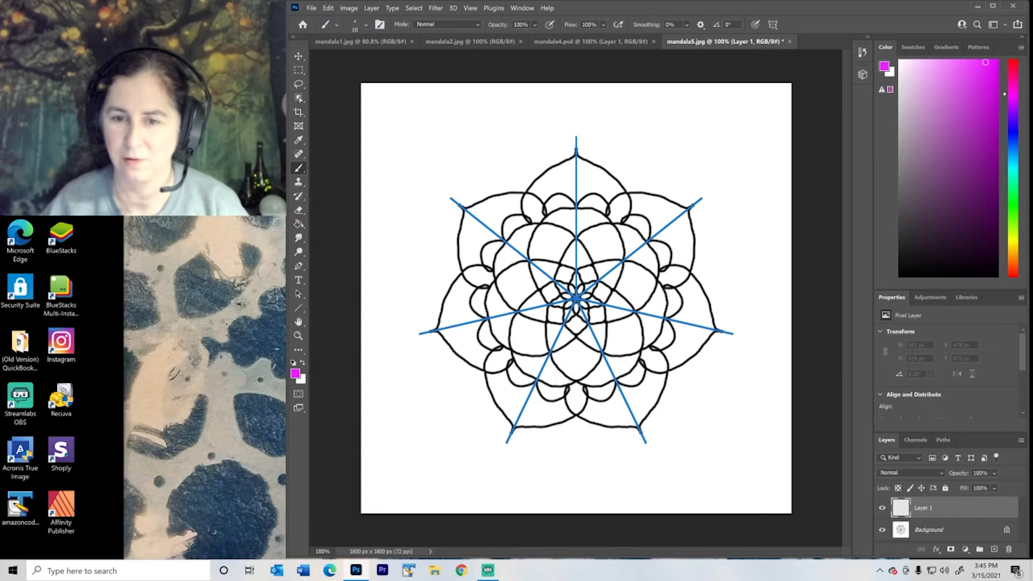
# Step: Paint magenta rings of overlapping petals on the new layer, from the centre out to large pointed petals beyond the black outline
pyautogui.click(575, 298)
pyautogui.moveTo(575, 298); pyautogui.dragTo(577, 324)
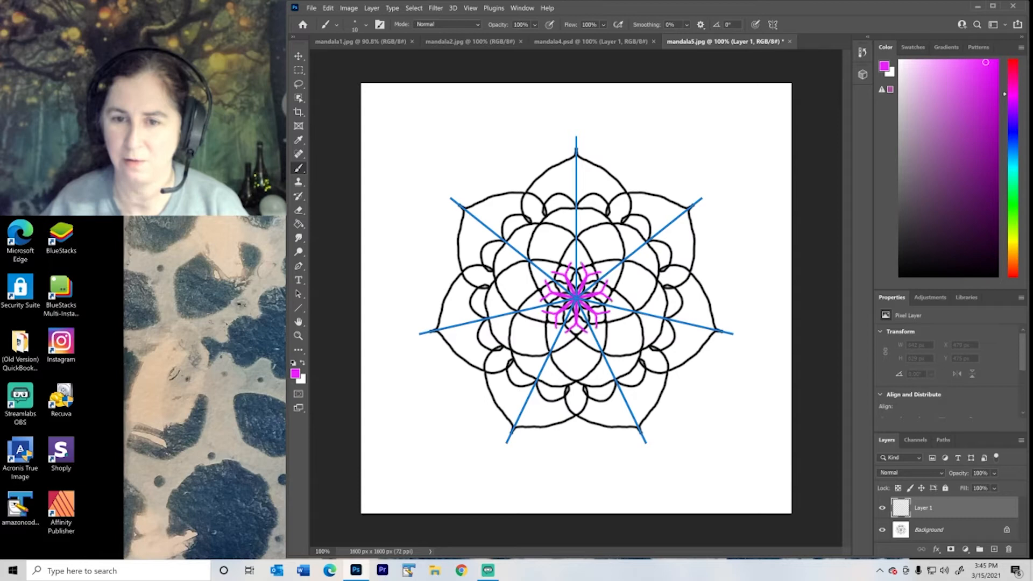
pyautogui.moveTo(576, 280)
pyautogui.mouseDown()
pyautogui.moveTo(576, 247)
pyautogui.moveTo(532, 333)
pyautogui.mouseUp()
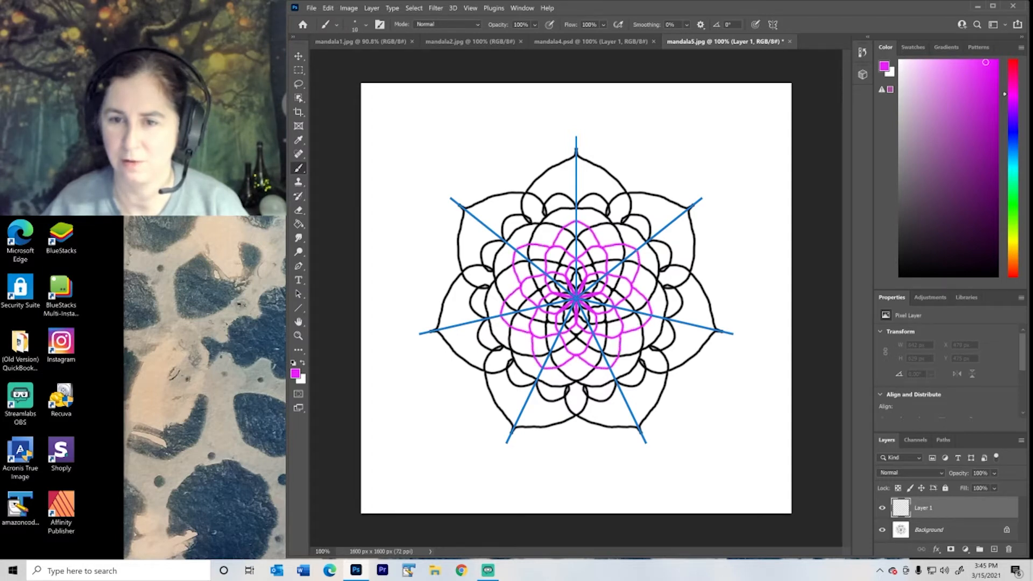
pyautogui.moveTo(576, 220)
pyautogui.mouseDown()
pyautogui.moveTo(603, 211)
pyautogui.moveTo(627, 220)
pyautogui.moveTo(622, 205)
pyautogui.mouseUp()
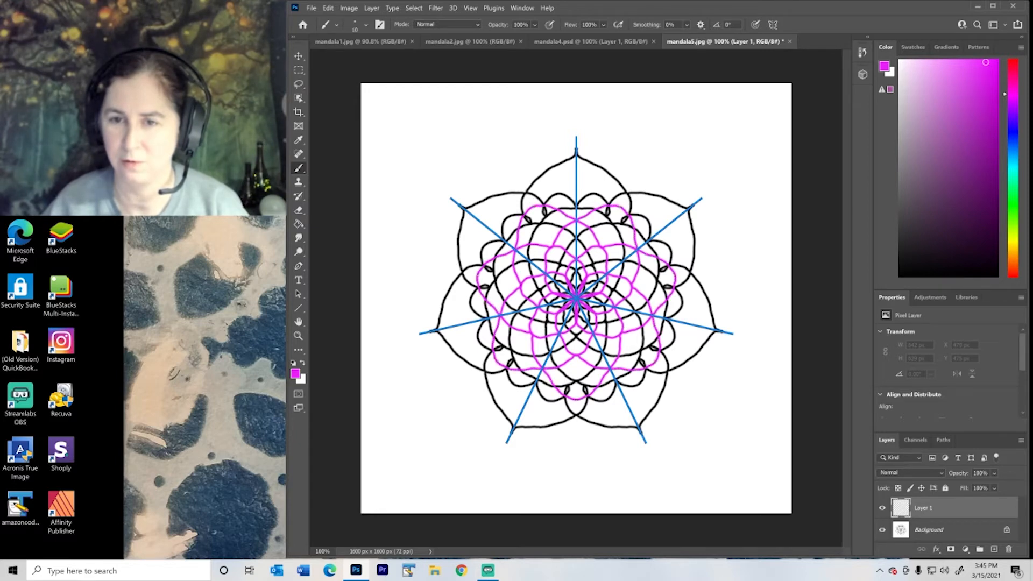
pyautogui.moveTo(622, 206); pyautogui.dragTo(674, 225)
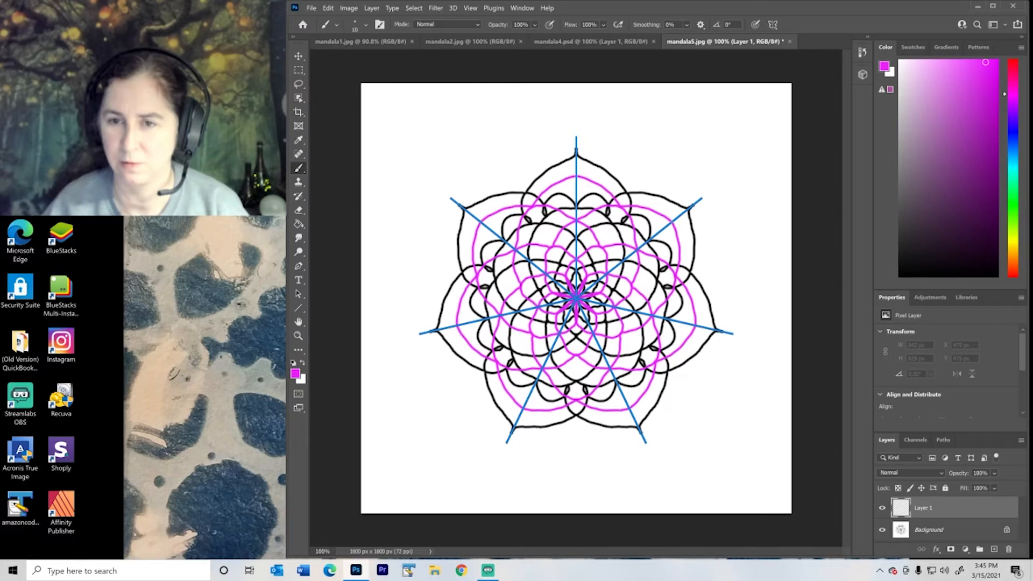
pyautogui.moveTo(600, 155)
pyautogui.mouseDown()
pyautogui.moveTo(585, 166)
pyautogui.moveTo(552, 156)
pyautogui.mouseUp()
pyautogui.moveTo(610, 152); pyautogui.dragTo(654, 144)
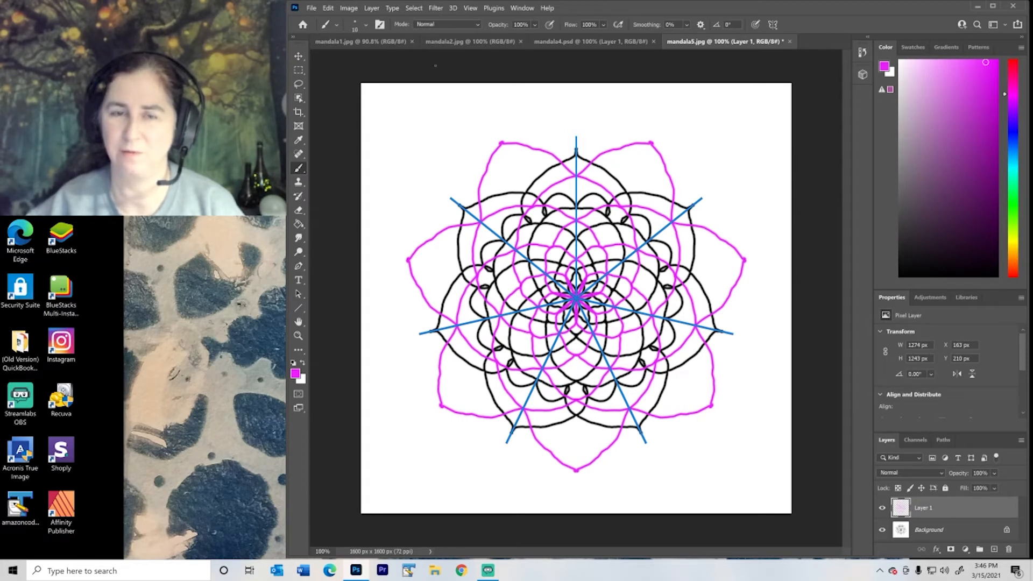
# Step: Shift the magenta layer toward purple with a Hue/Saturation adjustment, setting Hue to -11
pyautogui.click(354, 9)
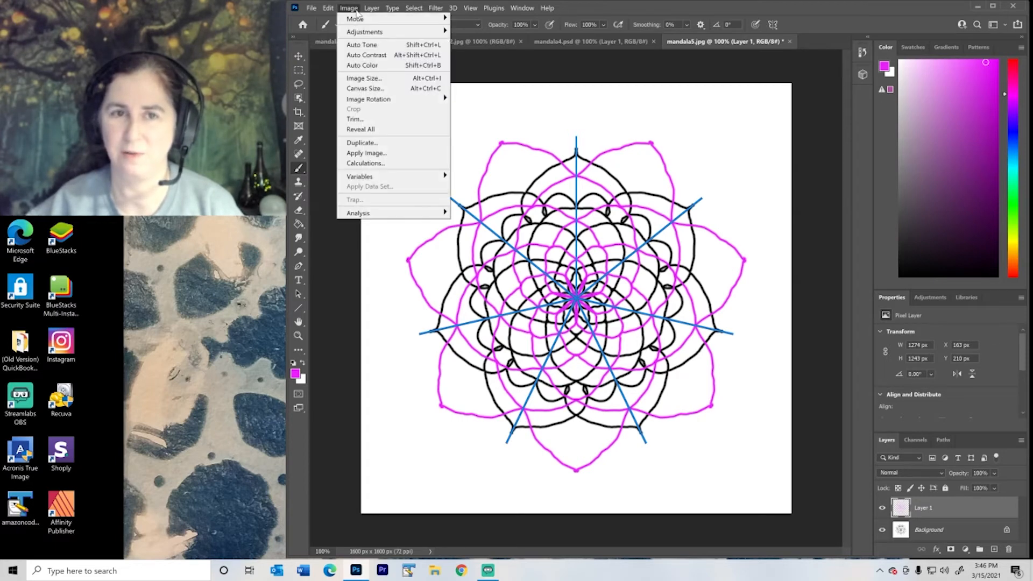
pyautogui.moveTo(372, 33)
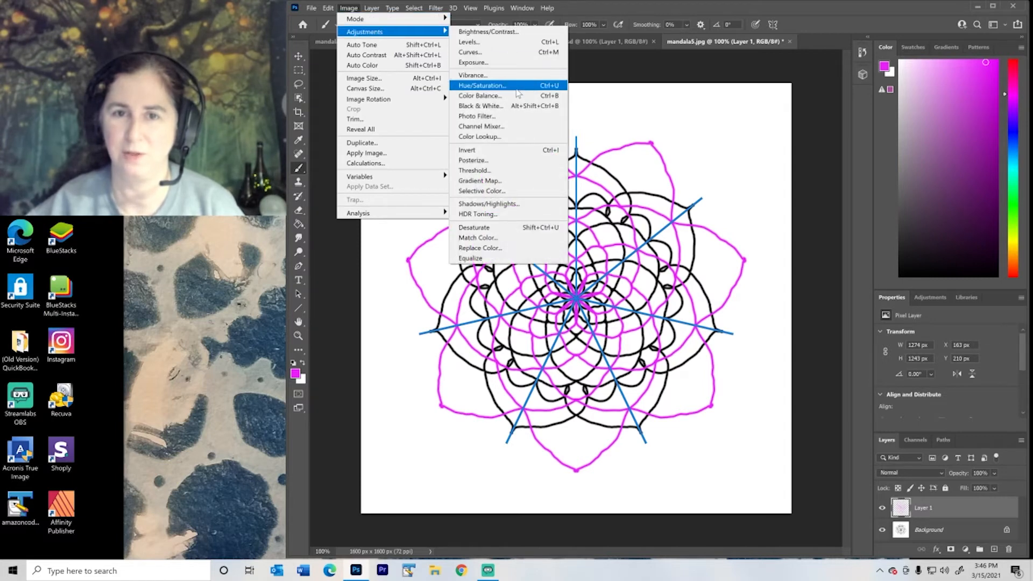
pyautogui.click(516, 85)
pyautogui.moveTo(778, 138); pyautogui.dragTo(850, 145)
pyautogui.moveTo(881, 219)
pyautogui.mouseDown()
pyautogui.moveTo(858, 218)
pyautogui.moveTo(881, 216)
pyautogui.moveTo(873, 214)
pyautogui.mouseUp()
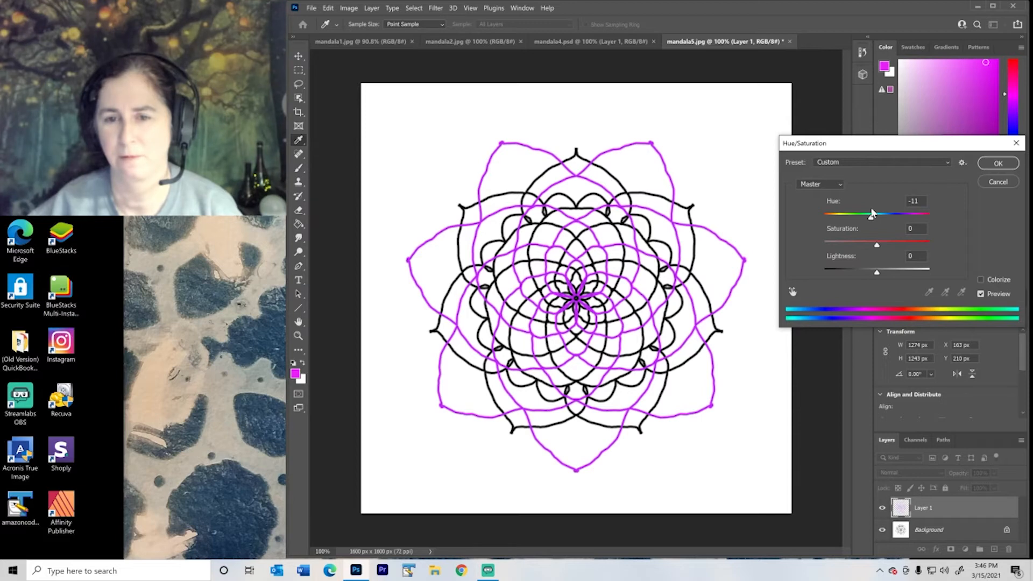
pyautogui.click(998, 163)
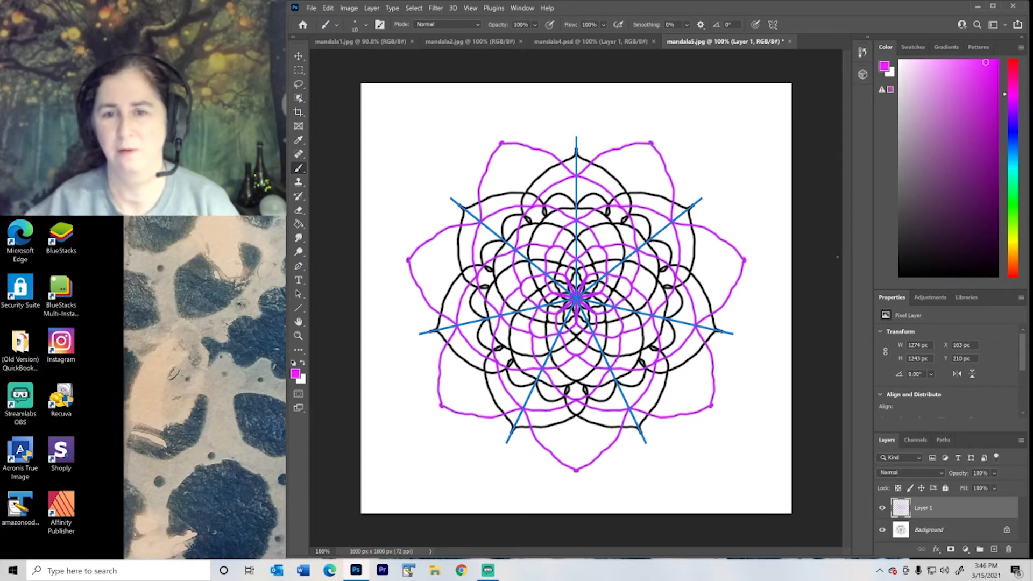
# Step: Save the two-colour mandala as a JPEG named mandala6 at maximum quality 12
pyautogui.click(312, 8)
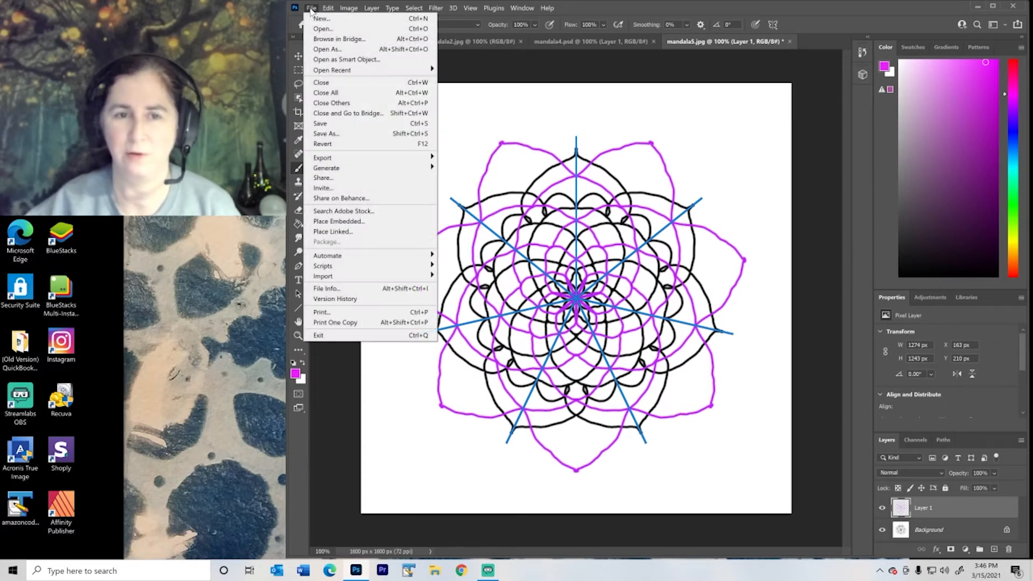
pyautogui.click(326, 133)
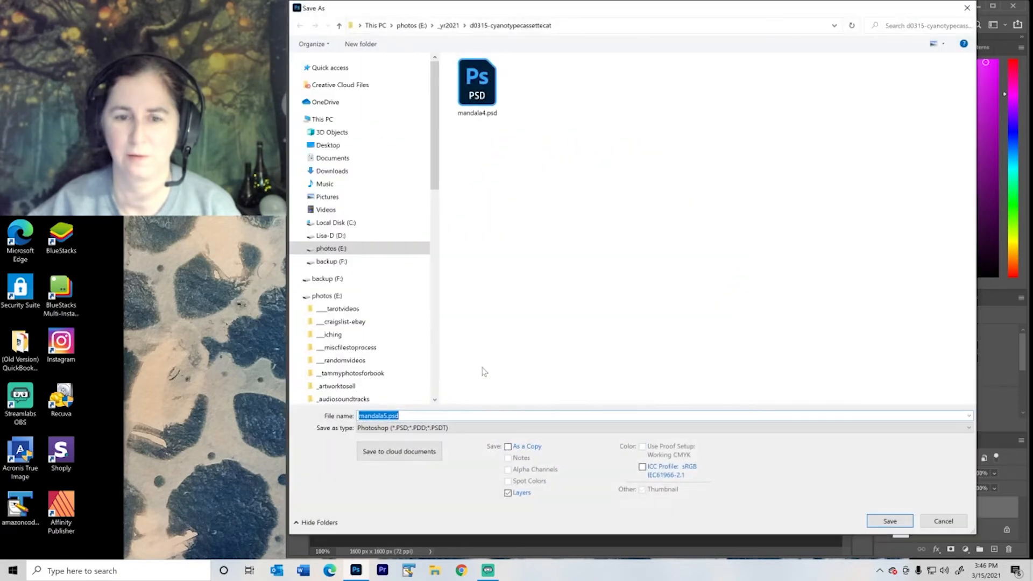
pyautogui.click(391, 429)
pyautogui.click(389, 314)
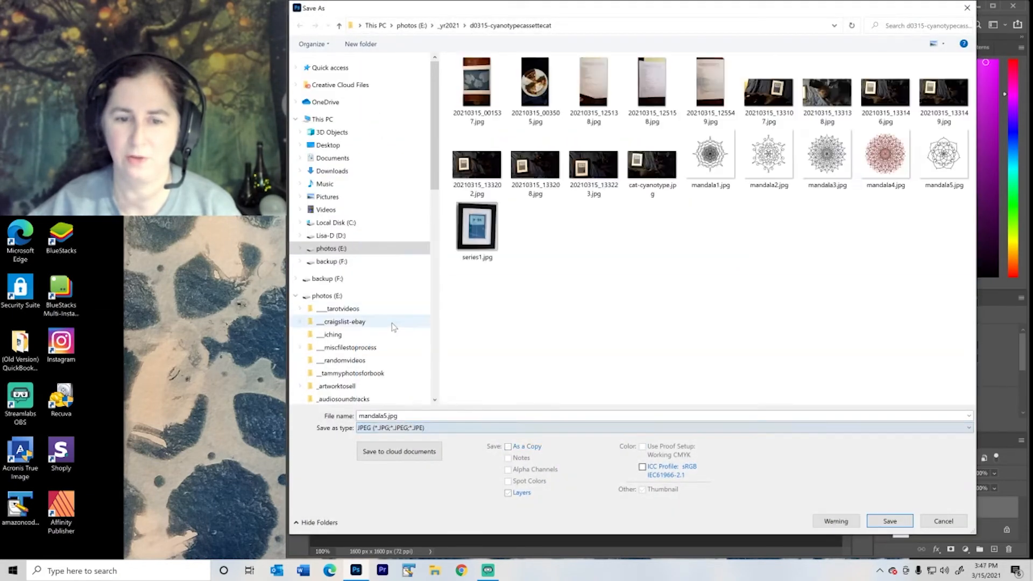
pyautogui.doubleClick(371, 416)
pyautogui.write('mandala6')
pyautogui.press('Return')
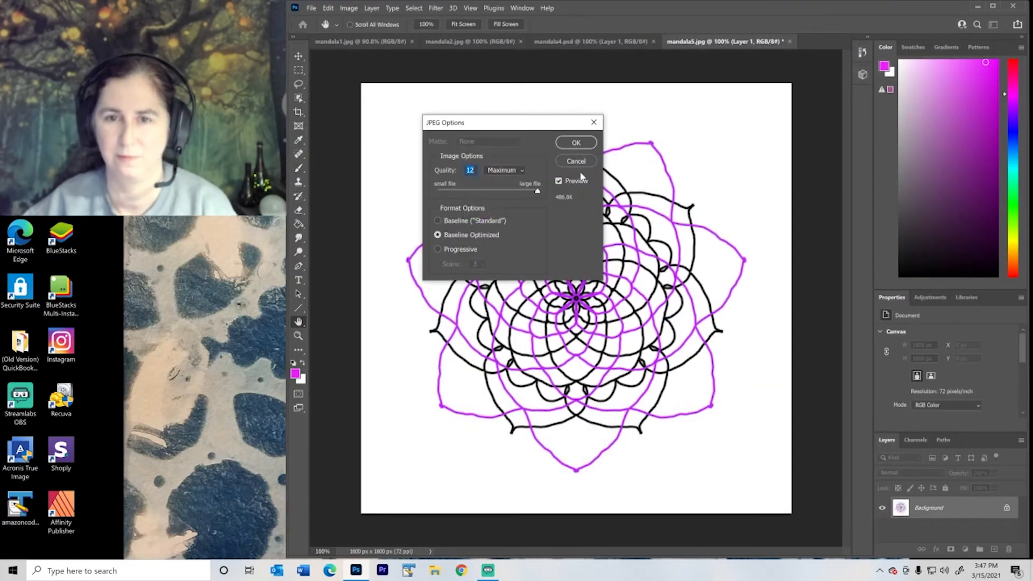
pyautogui.click(578, 143)
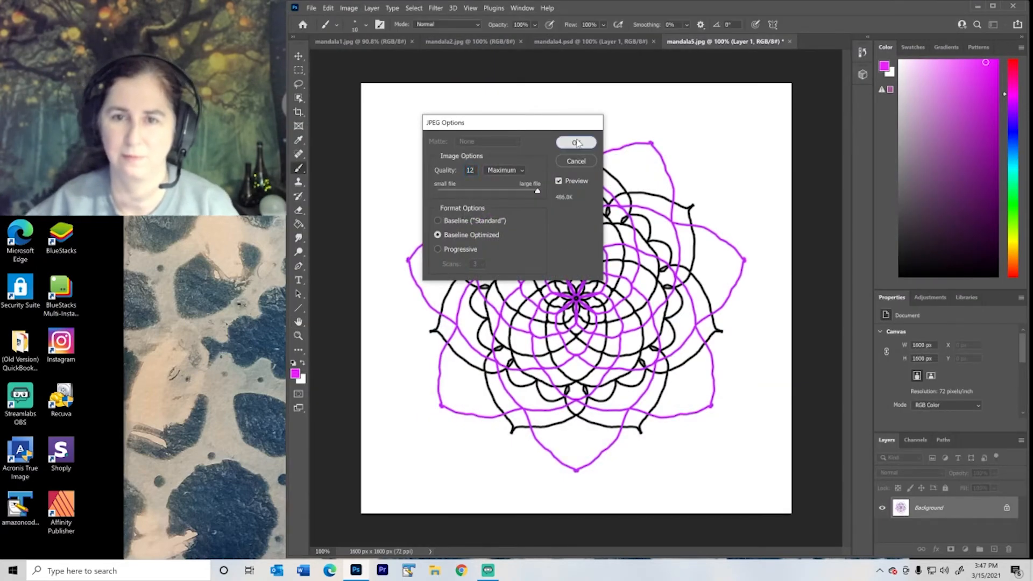
# Step: Check the mandala6.jpg thumbnail and file details among the saved files without opening it
pyautogui.click(313, 9)
pyautogui.click(318, 28)
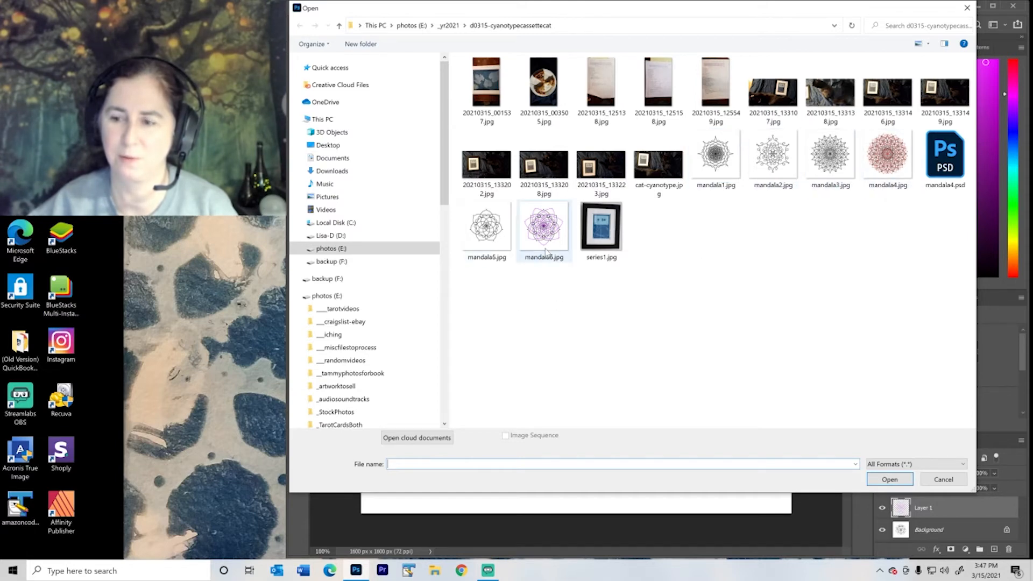
pyautogui.moveTo(546, 251)
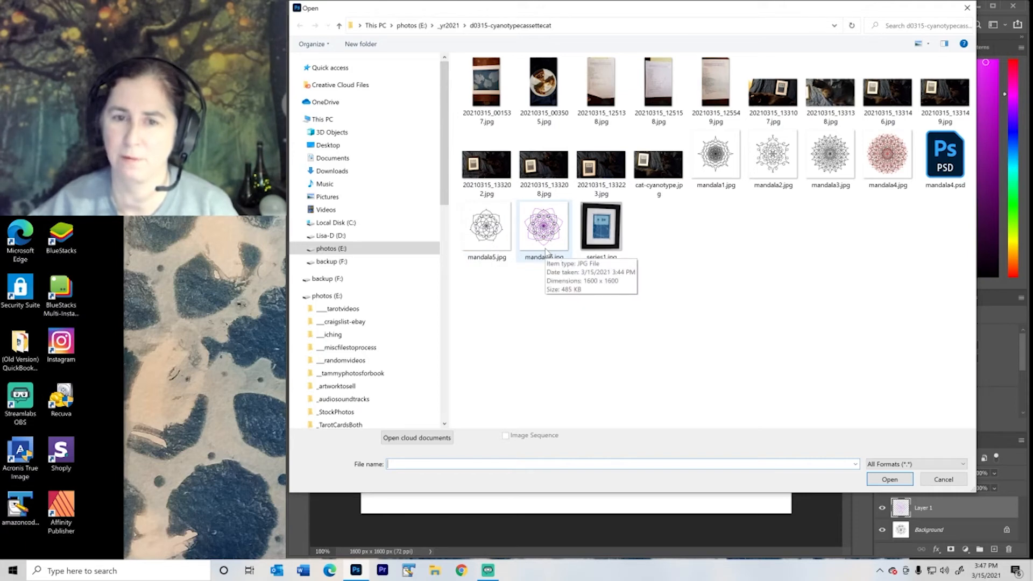
pyautogui.click(940, 480)
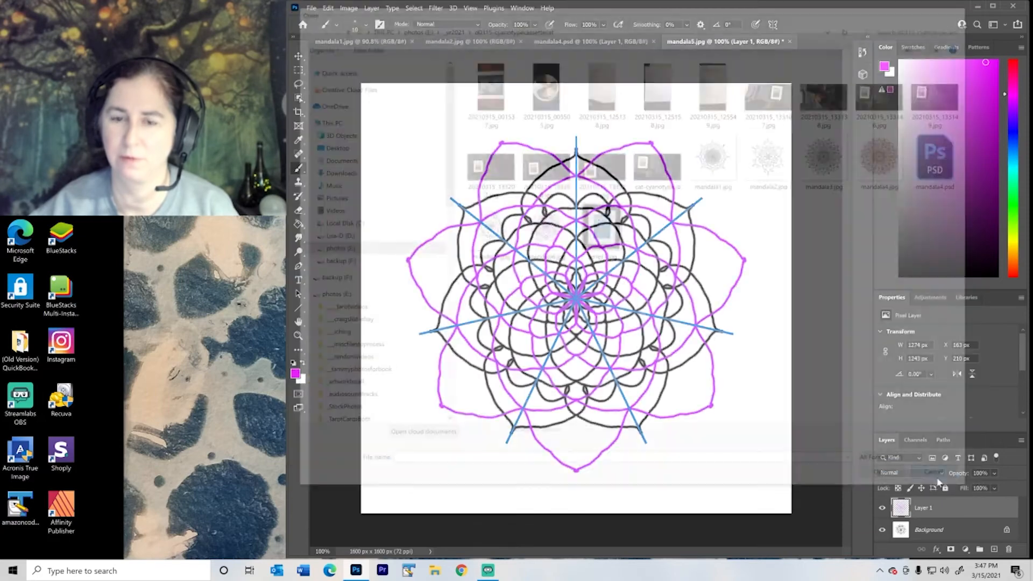
# Step: Create a new 1600 x 1600 pixel RGB document at 72 pixels/inch with a white background
pyautogui.click(312, 9)
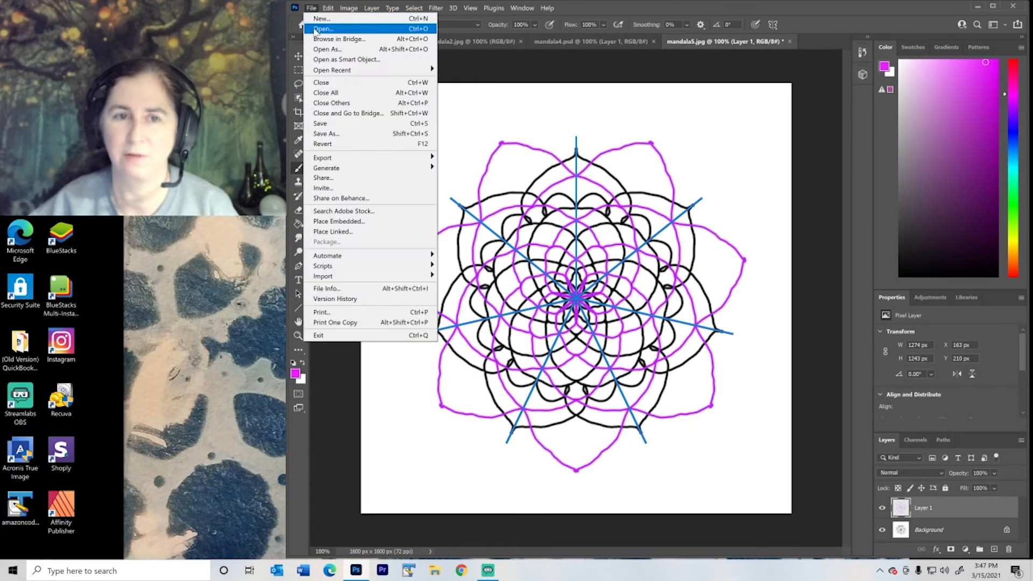
pyautogui.click(321, 18)
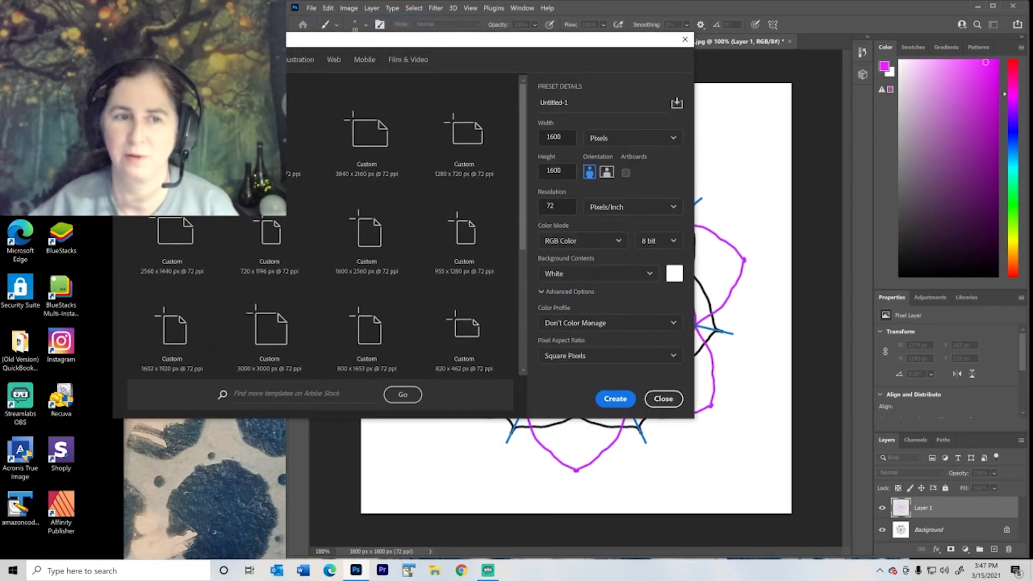
pyautogui.press('Return')
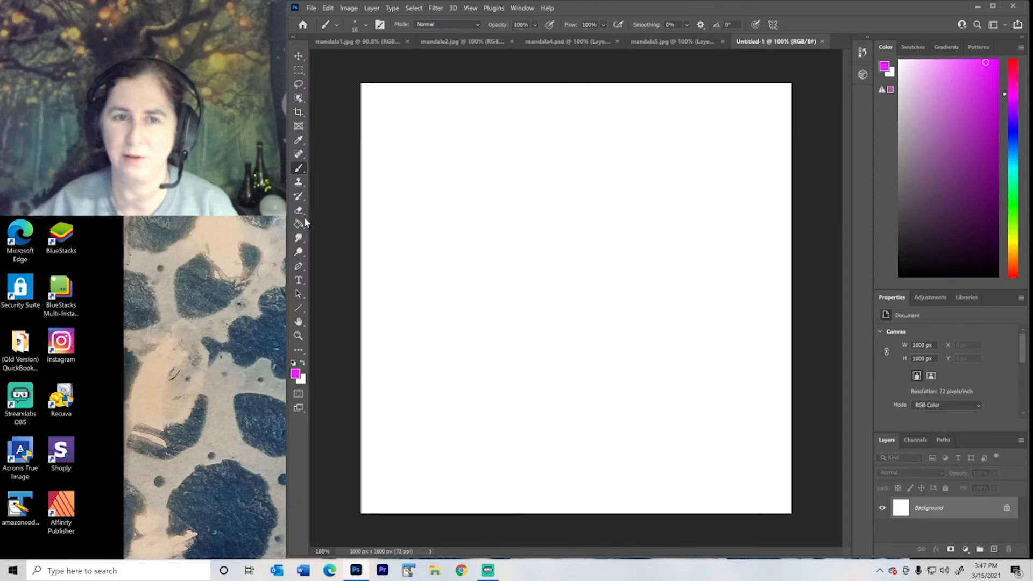
# Step: Set the foreground colour to black (000000)
pyautogui.click(294, 373)
pyautogui.moveTo(204, 412); pyautogui.dragTo(234, 473)
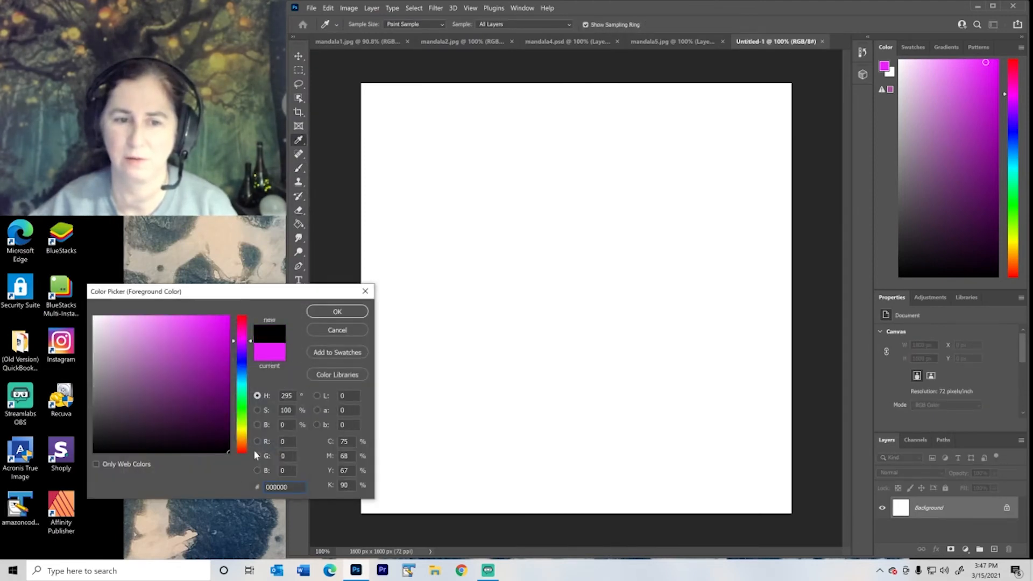
pyautogui.click(324, 315)
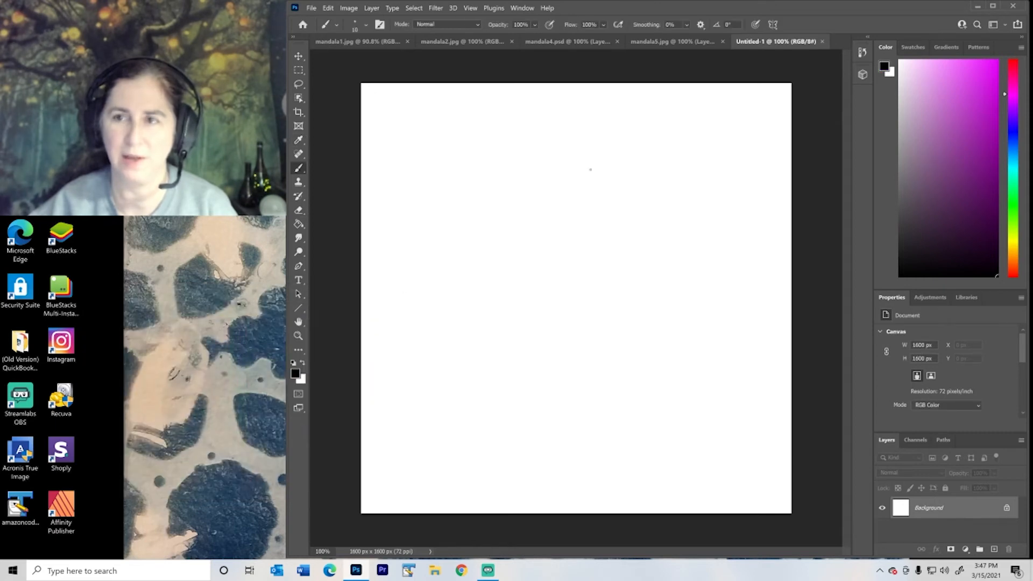
# Step: Apply Mandala symmetry with a segment count of 8 to the Brush tool and accept the centred guide
pyautogui.click(774, 25)
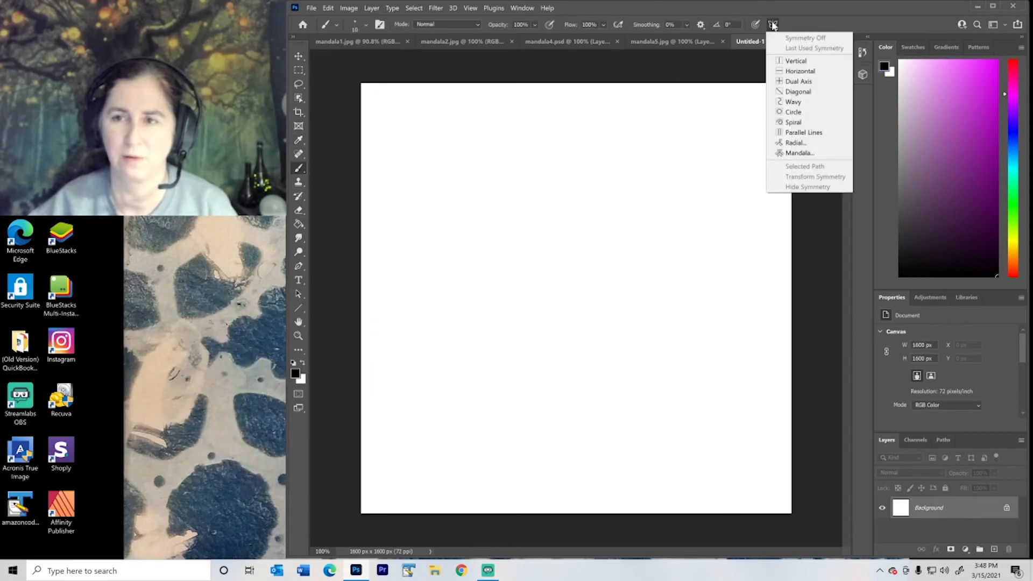
pyautogui.click(788, 152)
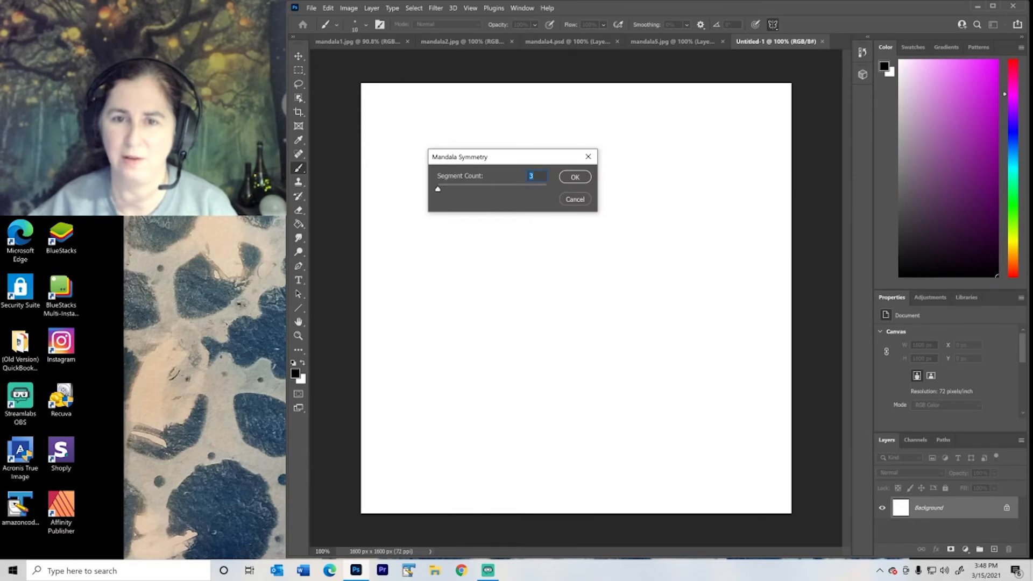
pyautogui.write('8')
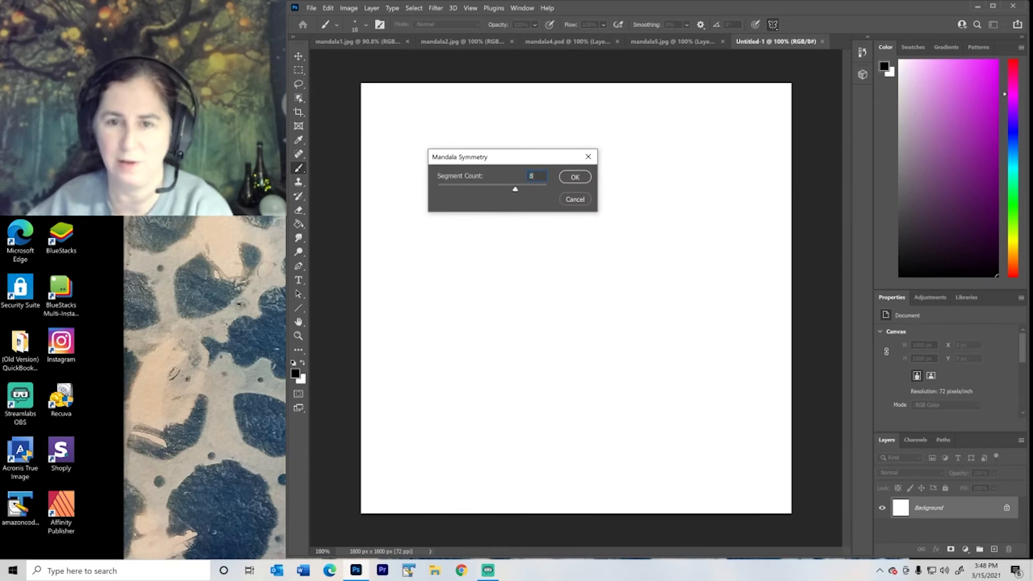
pyautogui.click(572, 177)
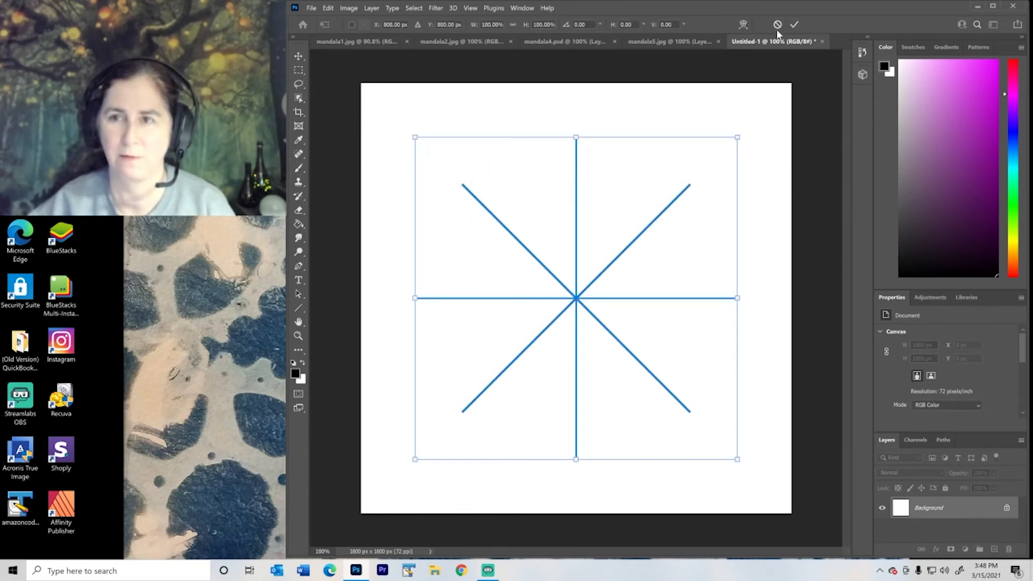
pyautogui.click(795, 25)
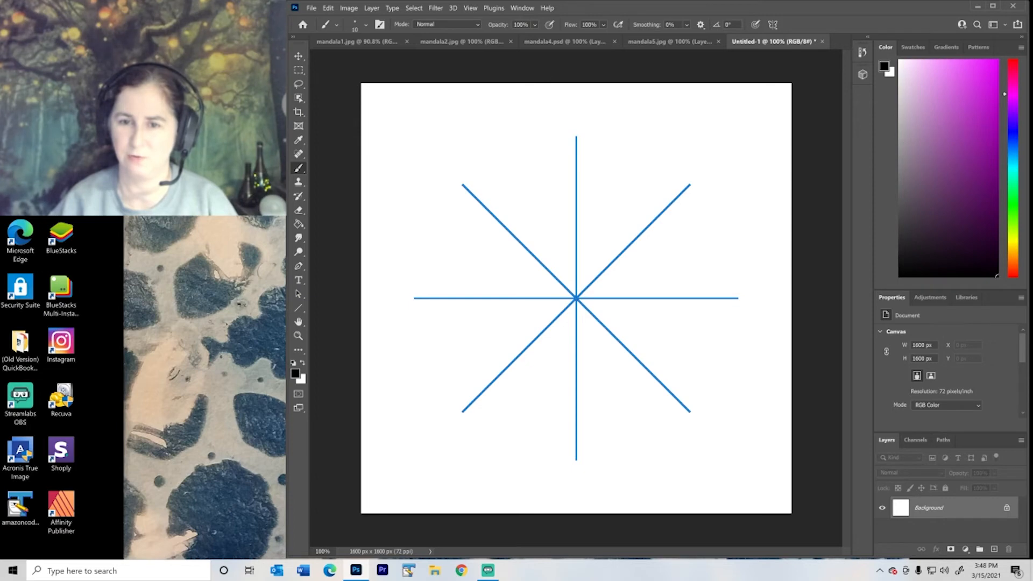
# Step: Paint black petal rings outward from the centre, adding a scalloped ring, small ovals around it and large petals linking the ovals
pyautogui.moveTo(575, 297)
pyautogui.mouseDown()
pyautogui.moveTo(571, 284)
pyautogui.moveTo(577, 296)
pyautogui.mouseUp()
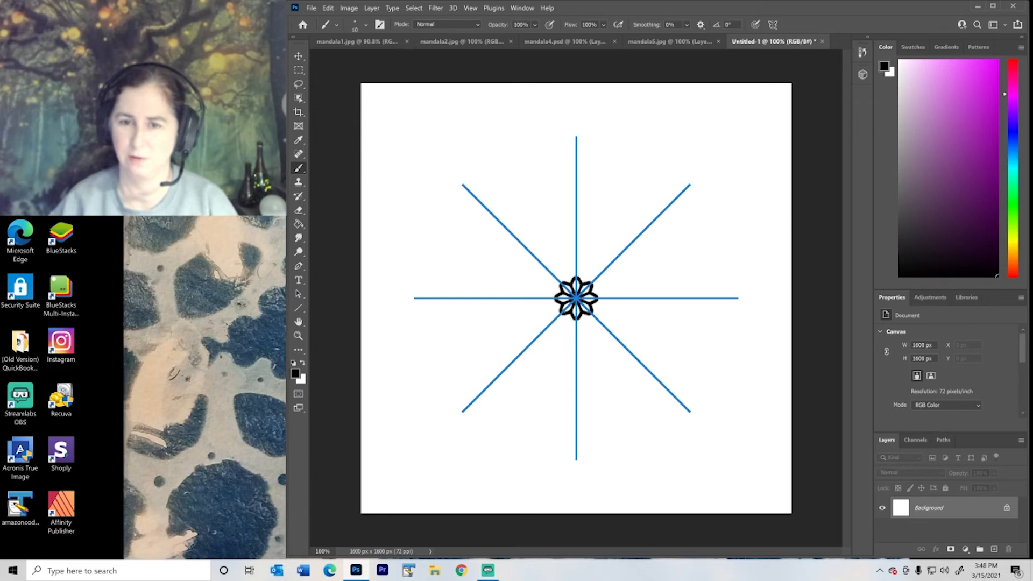
pyautogui.moveTo(583, 272); pyautogui.dragTo(581, 260)
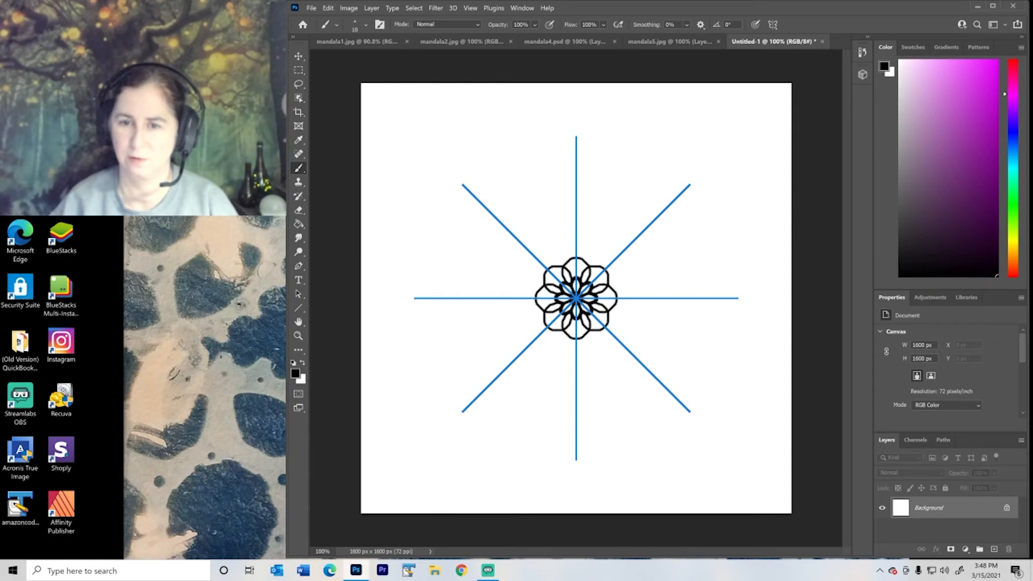
pyautogui.moveTo(577, 258); pyautogui.dragTo(578, 229)
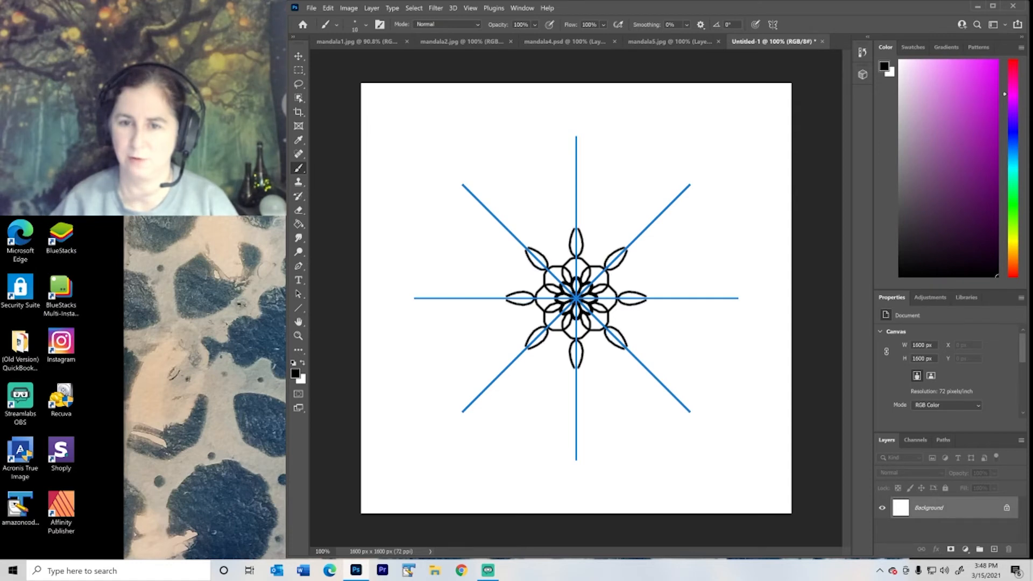
pyautogui.moveTo(630, 247); pyautogui.dragTo(651, 269)
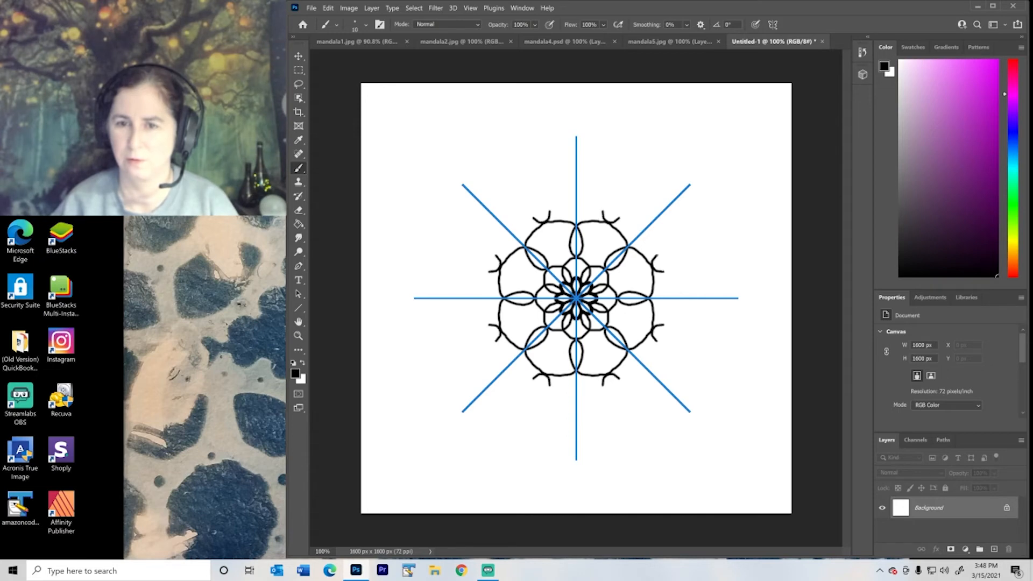
pyautogui.moveTo(477, 255); pyautogui.dragTo(479, 261)
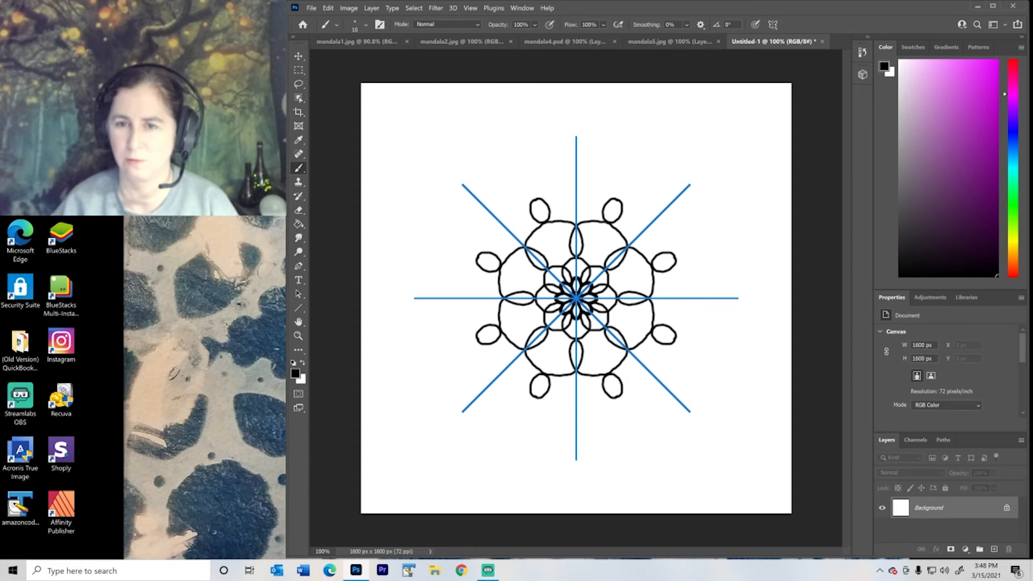
pyautogui.moveTo(477, 257)
pyautogui.mouseDown()
pyautogui.moveTo(462, 254)
pyautogui.moveTo(431, 298)
pyautogui.mouseUp()
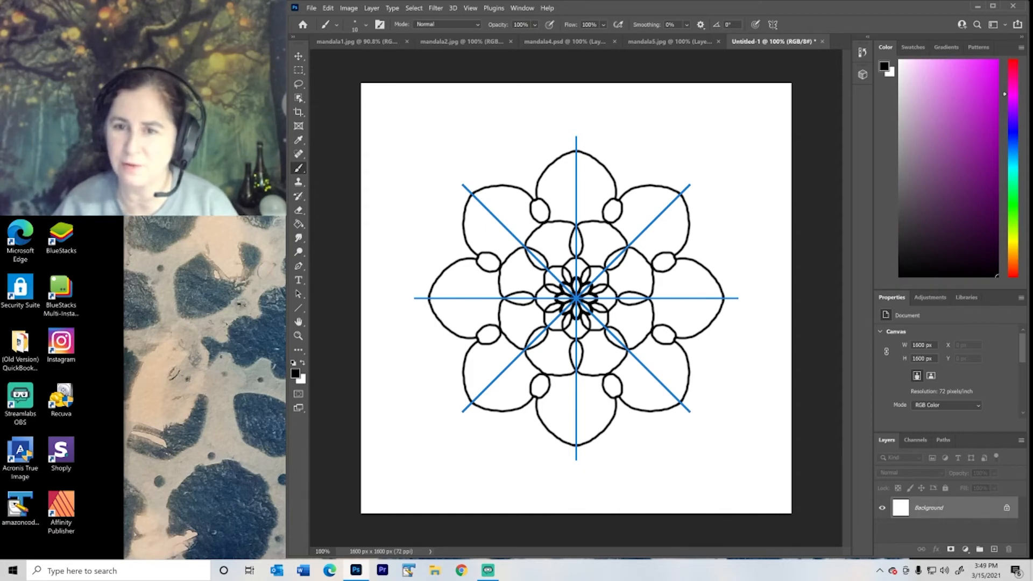
# Step: Paint smiling faces over the tips of the large petals, with a small halo beyond each and hearts in the gaps between them
pyautogui.moveTo(719, 295); pyautogui.dragTo(723, 302)
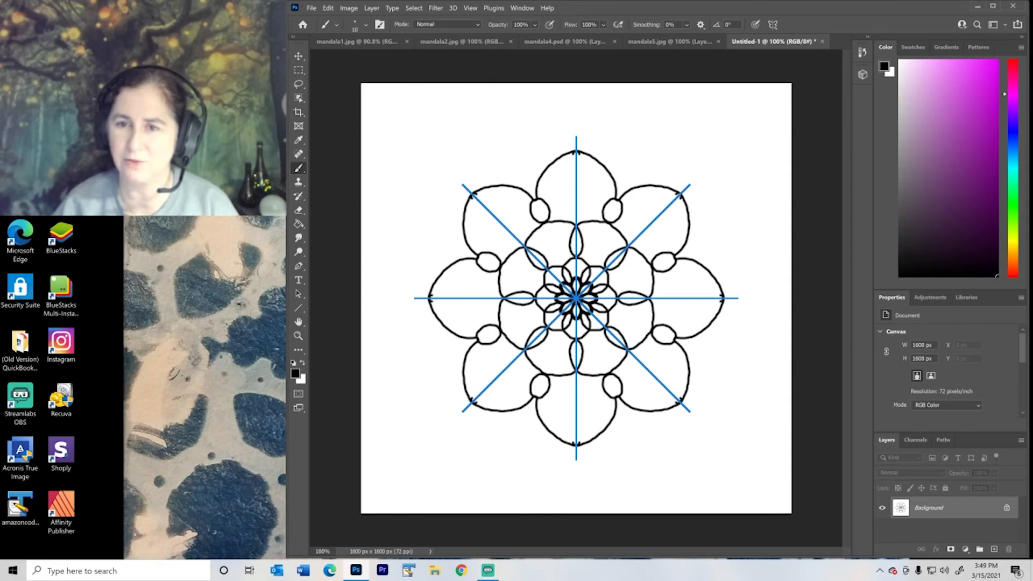
pyautogui.moveTo(696, 203); pyautogui.dragTo(696, 212)
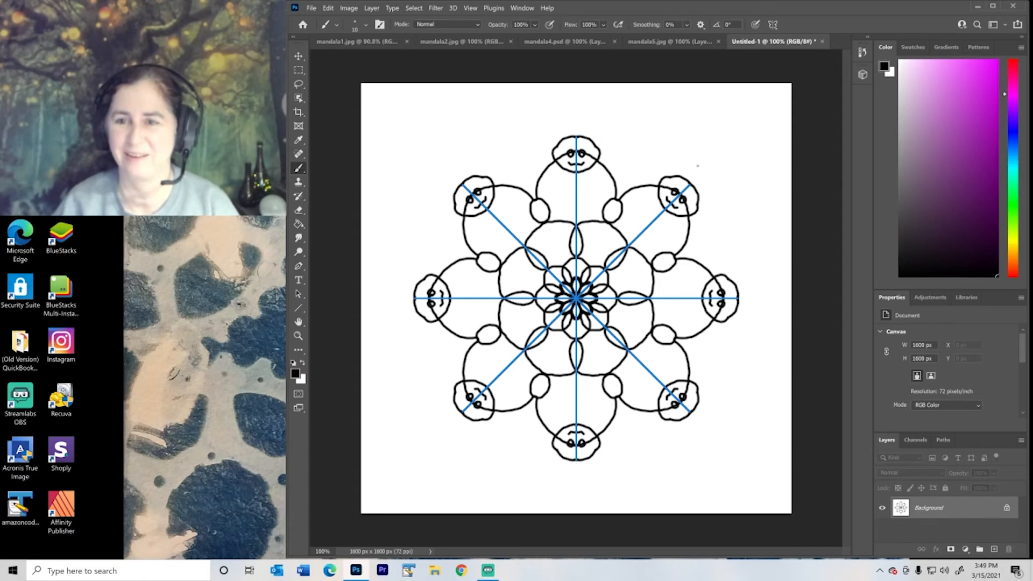
pyautogui.click(700, 168)
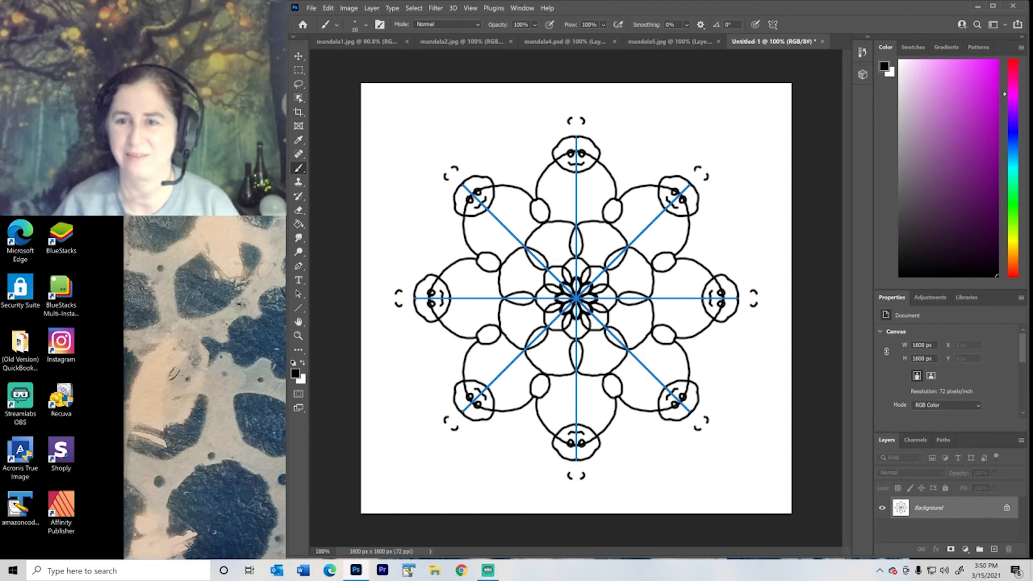
pyautogui.moveTo(696, 172); pyautogui.dragTo(698, 174)
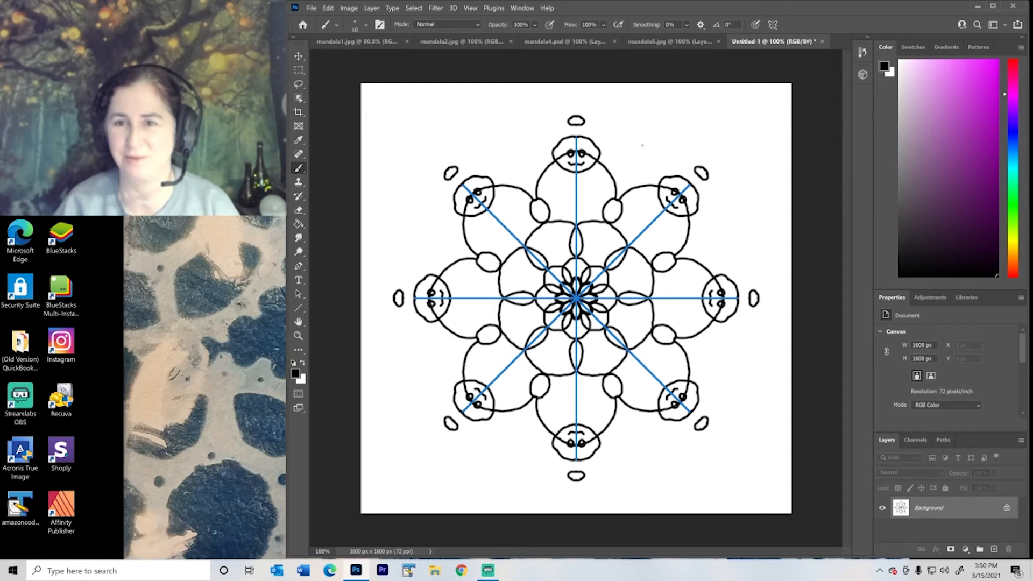
pyautogui.moveTo(730, 233); pyautogui.dragTo(731, 237)
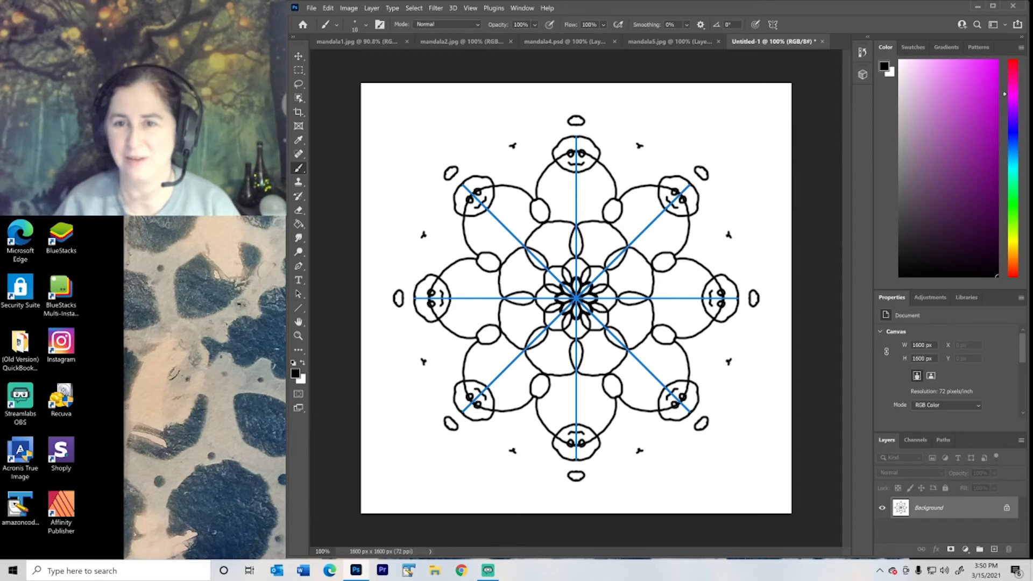
pyautogui.moveTo(513, 451); pyautogui.dragTo(509, 453)
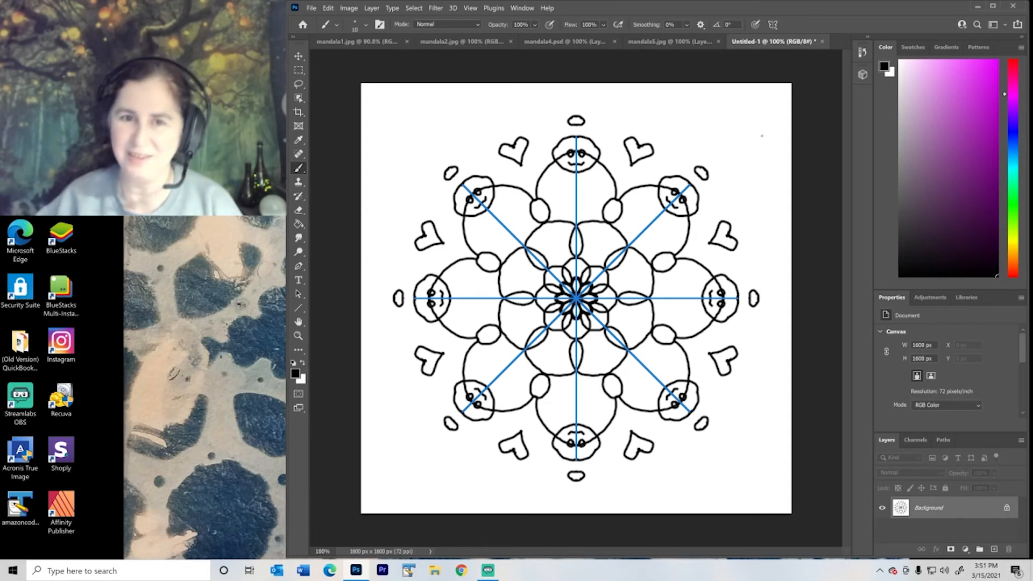
# Step: Save the mandala with faces and hearts as a JPEG named mandala7 at maximum quality 12
pyautogui.click(311, 8)
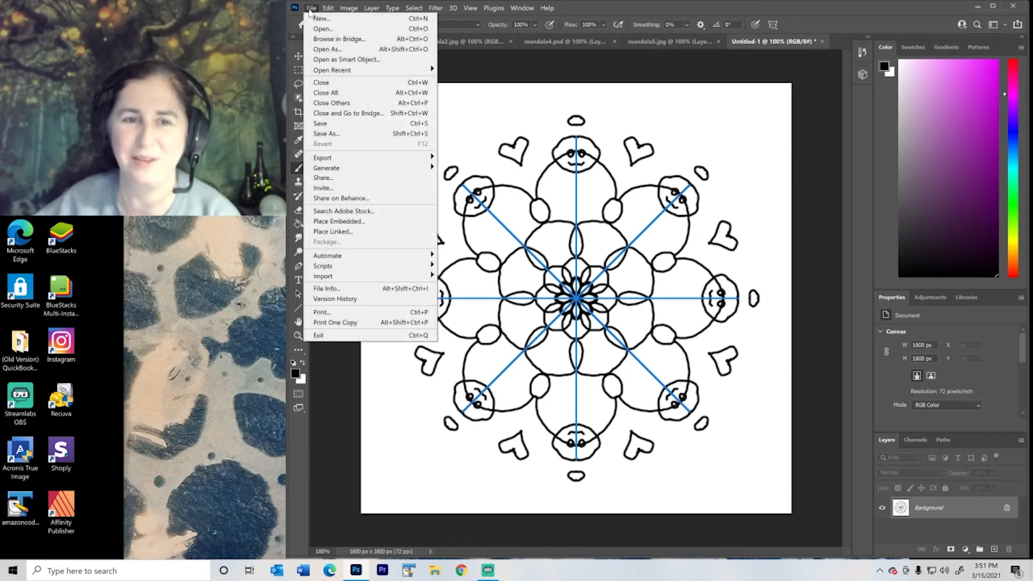
pyautogui.click(339, 135)
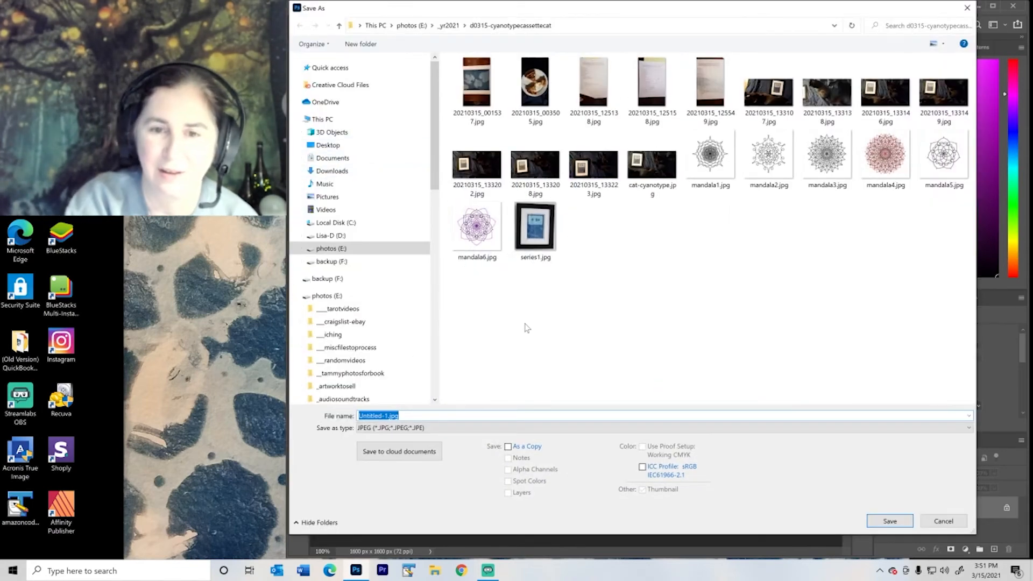
pyautogui.write('mandala7')
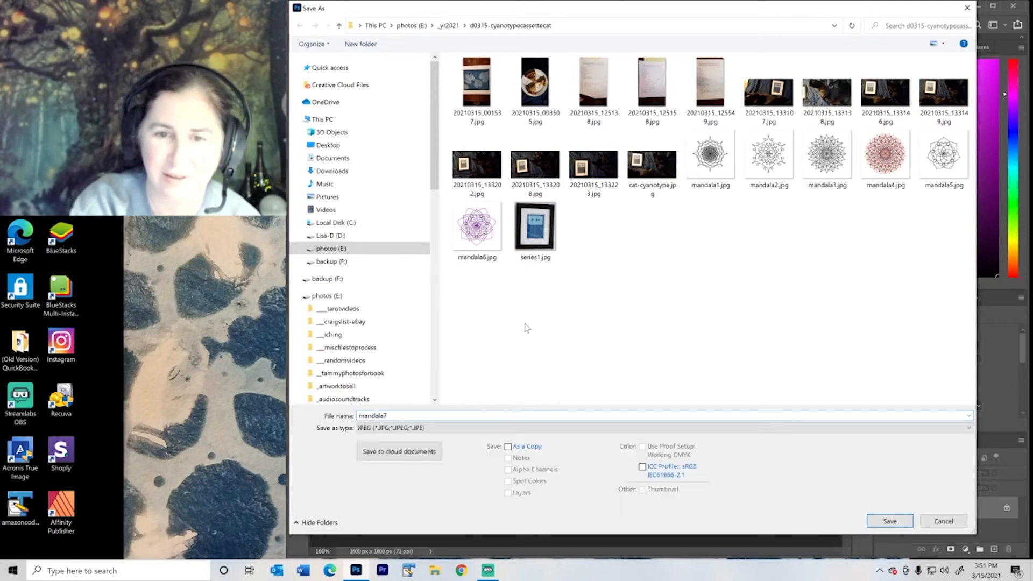
pyautogui.press('Return')
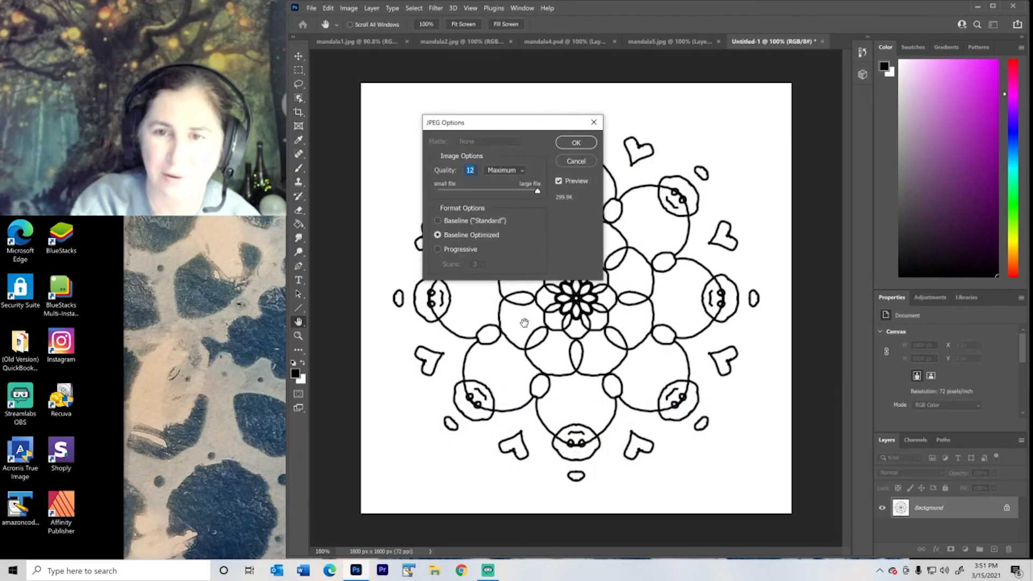
pyautogui.press('Return')
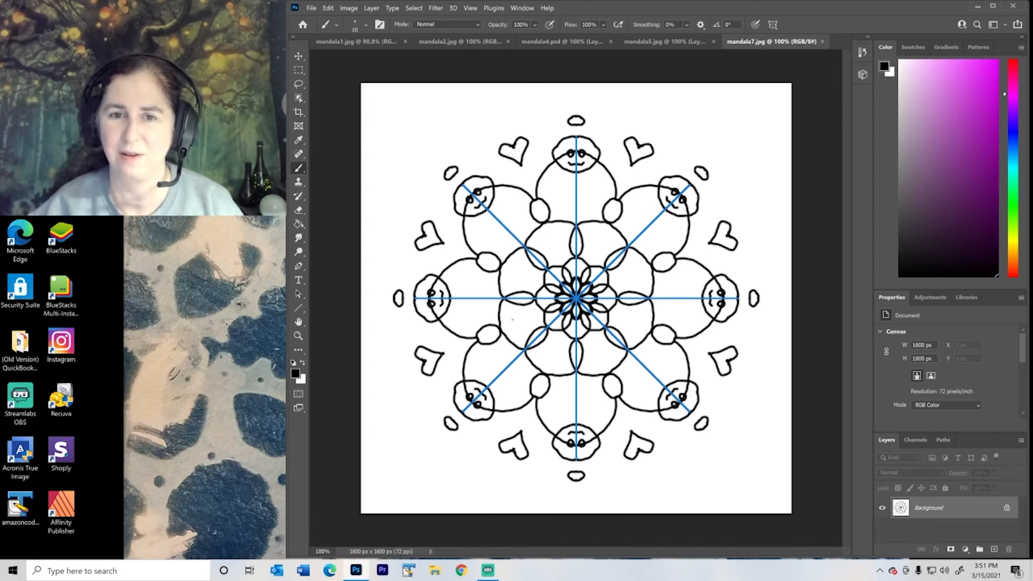
# Step: Create a new blank RGB document of 1600 x 1600 pixels at 72 pixels/inch with white background contents
pyautogui.click(310, 12)
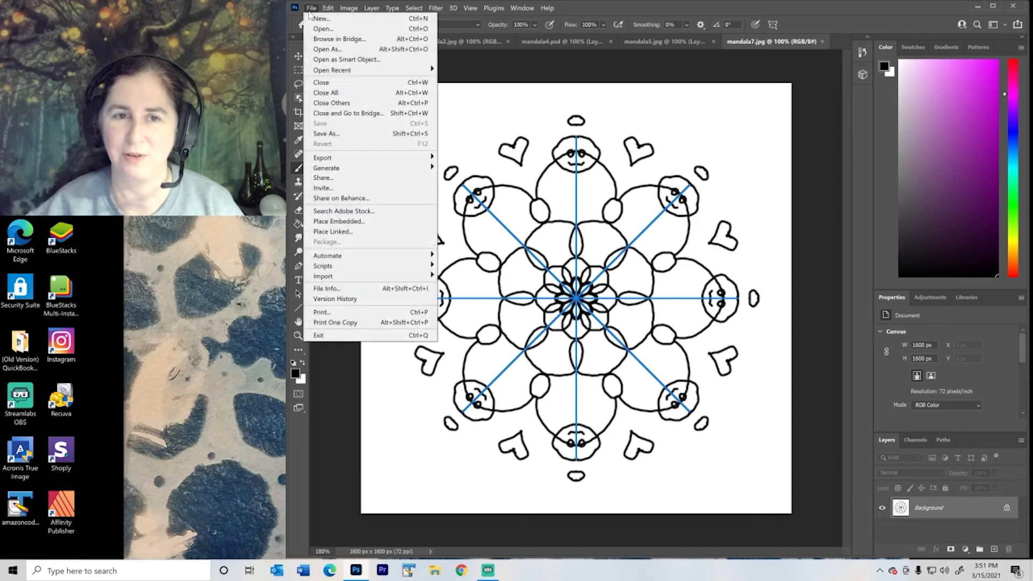
pyautogui.click(319, 18)
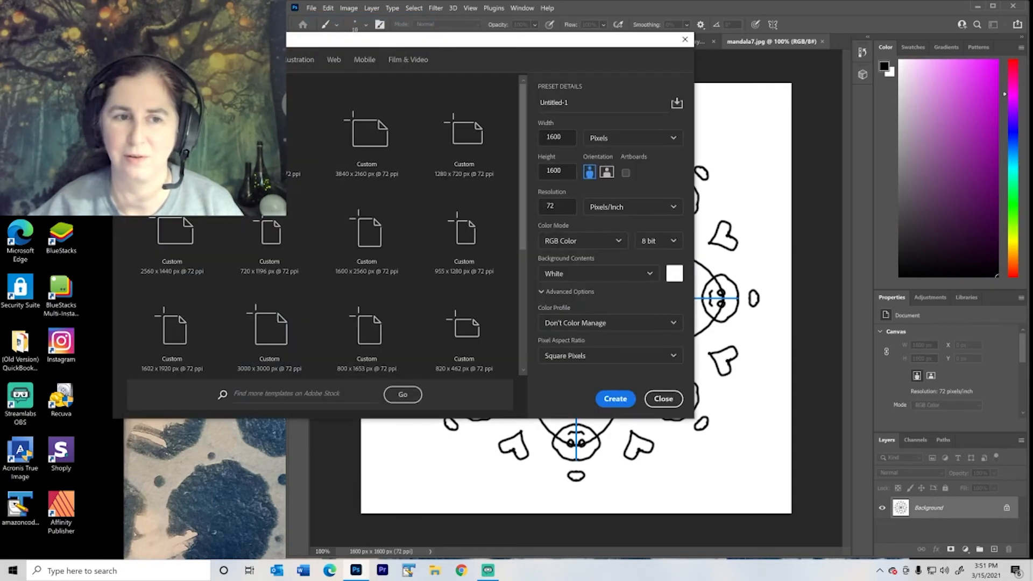
pyautogui.press('Return')
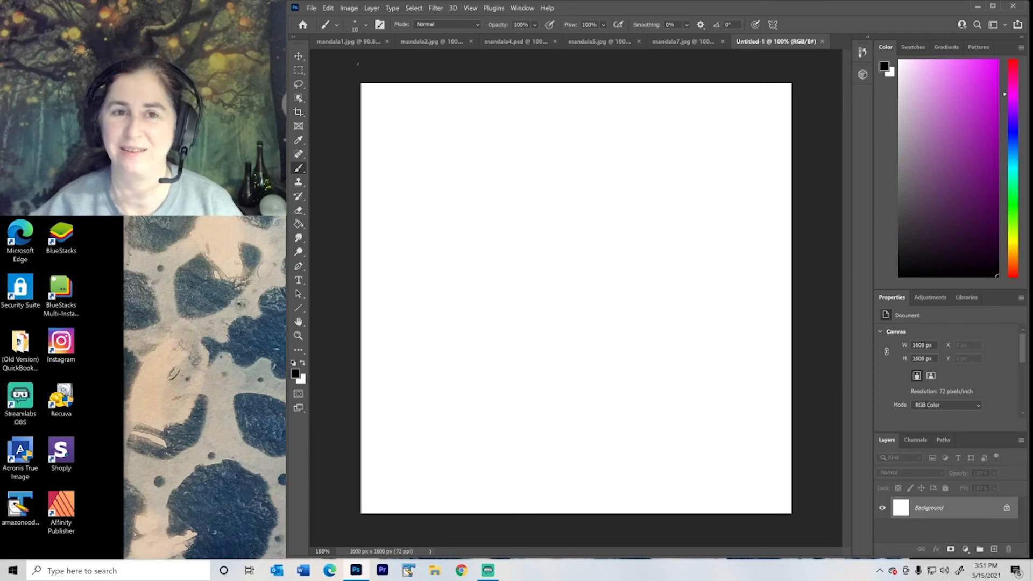
# Step: Apply Mandala symmetry with a segment count of 8 to the Brush tool on the blank canvas
pyautogui.click(774, 23)
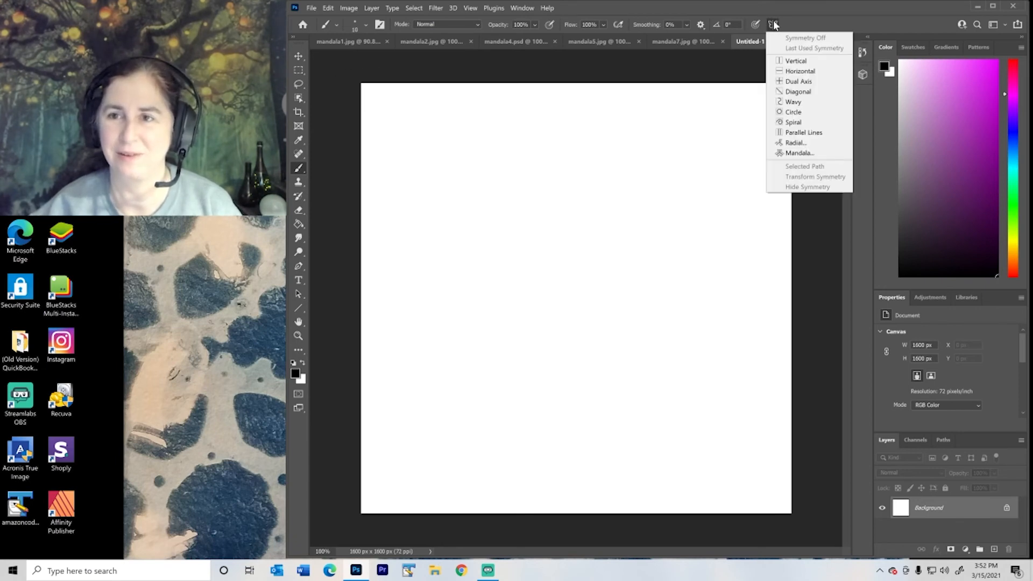
pyautogui.click(797, 153)
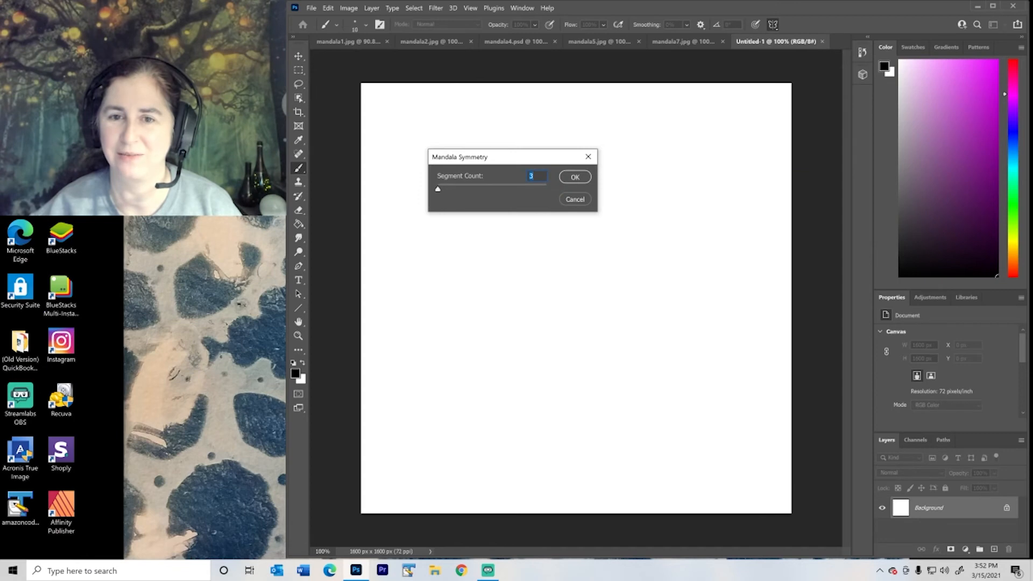
pyautogui.write('8')
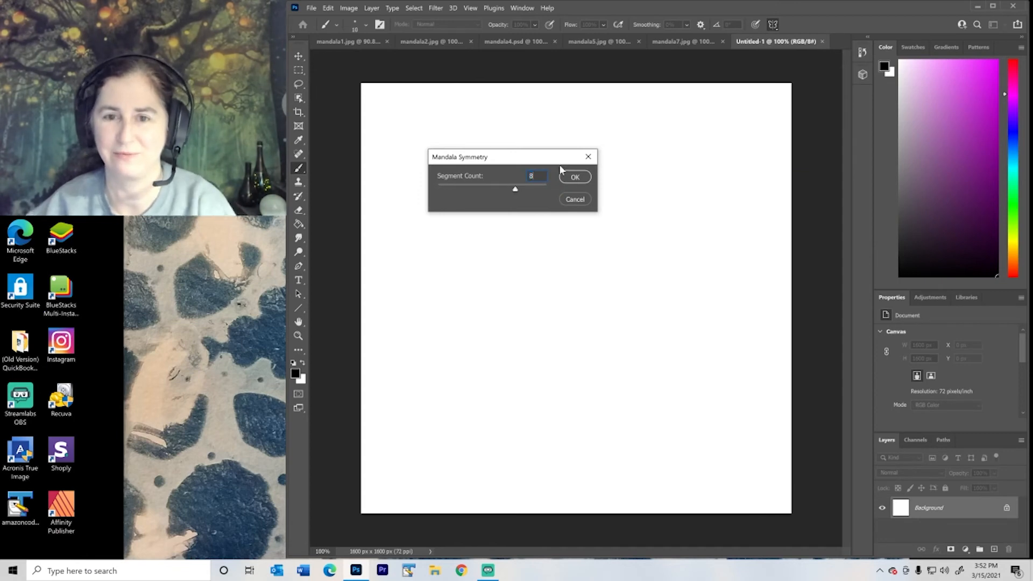
pyautogui.click(574, 177)
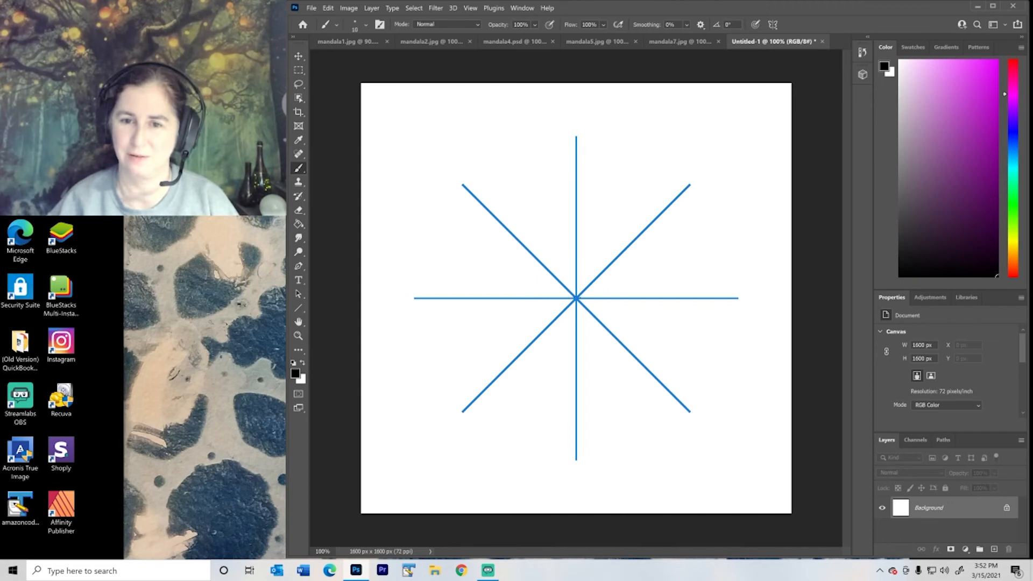
# Step: Paint a dense black mandala of interlaced loops outward from the centre, ending in wavy lobed outlines with thin looped tips
pyautogui.moveTo(575, 297)
pyautogui.mouseDown()
pyautogui.moveTo(569, 285)
pyautogui.moveTo(584, 285)
pyautogui.moveTo(565, 264)
pyautogui.moveTo(592, 261)
pyautogui.moveTo(603, 272)
pyautogui.moveTo(624, 259)
pyautogui.moveTo(602, 258)
pyautogui.moveTo(587, 275)
pyautogui.moveTo(554, 245)
pyautogui.moveTo(558, 237)
pyautogui.moveTo(533, 230)
pyautogui.moveTo(565, 228)
pyautogui.moveTo(571, 215)
pyautogui.moveTo(538, 218)
pyautogui.moveTo(535, 209)
pyautogui.moveTo(569, 202)
pyautogui.moveTo(568, 182)
pyautogui.moveTo(561, 202)
pyautogui.mouseUp()
pyautogui.moveTo(601, 186)
pyautogui.mouseDown()
pyautogui.moveTo(647, 197)
pyautogui.moveTo(658, 190)
pyautogui.moveTo(649, 180)
pyautogui.moveTo(622, 200)
pyautogui.moveTo(604, 193)
pyautogui.moveTo(594, 157)
pyautogui.moveTo(606, 149)
pyautogui.moveTo(628, 169)
pyautogui.moveTo(659, 166)
pyautogui.moveTo(670, 201)
pyautogui.moveTo(711, 198)
pyautogui.moveTo(729, 236)
pyautogui.moveTo(763, 221)
pyautogui.mouseUp()
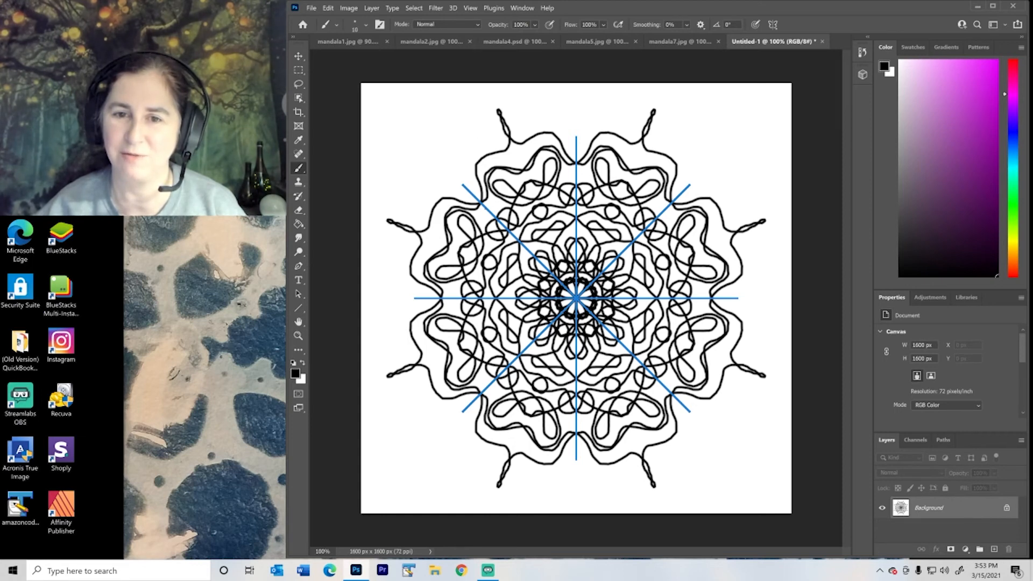
# Step: Save the interlaced mandala as a JPEG named mandala8, accepting the JPEG options
pyautogui.click(311, 8)
pyautogui.click(329, 134)
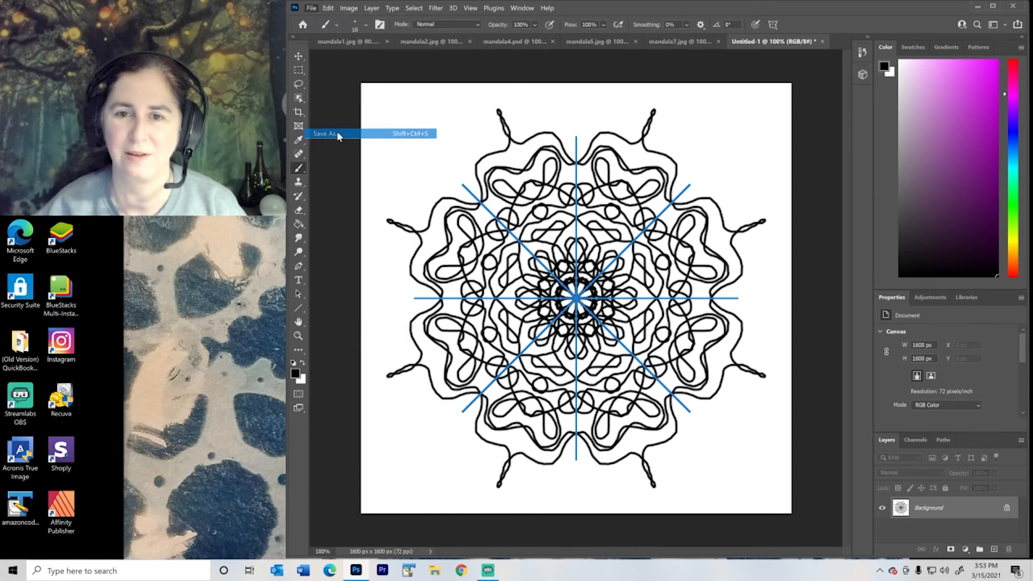
pyautogui.click(425, 428)
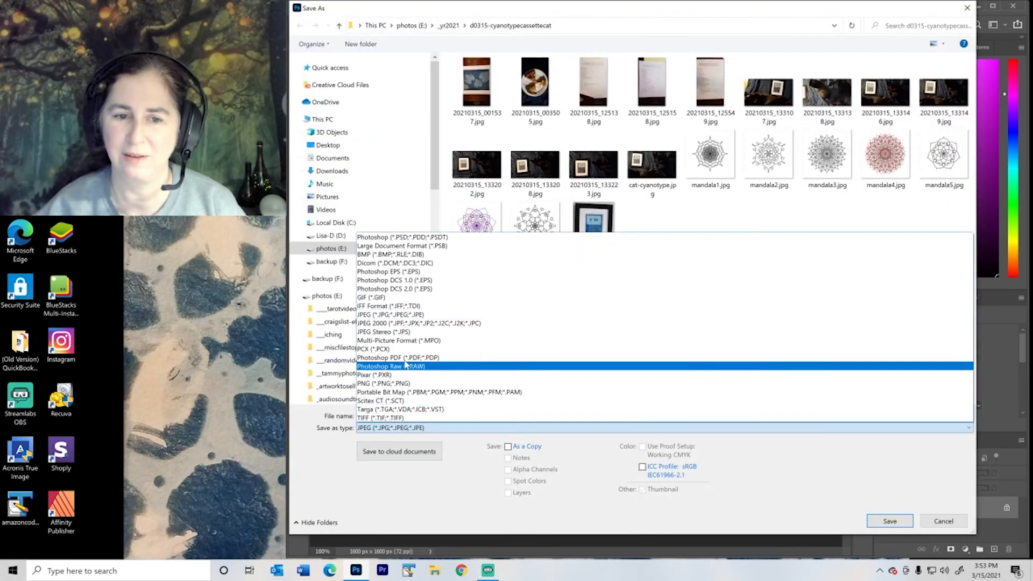
pyautogui.click(406, 321)
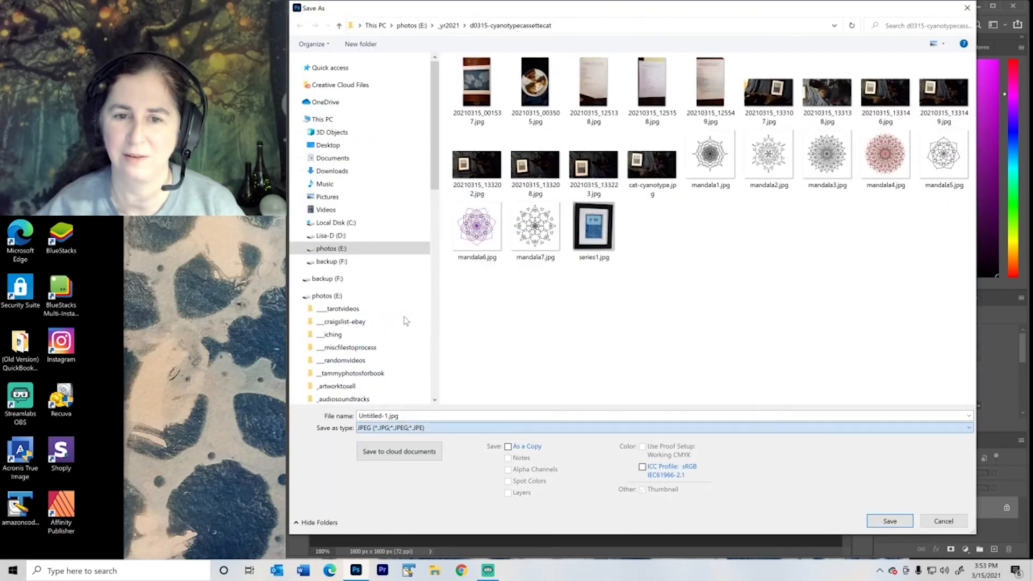
pyautogui.click(426, 417)
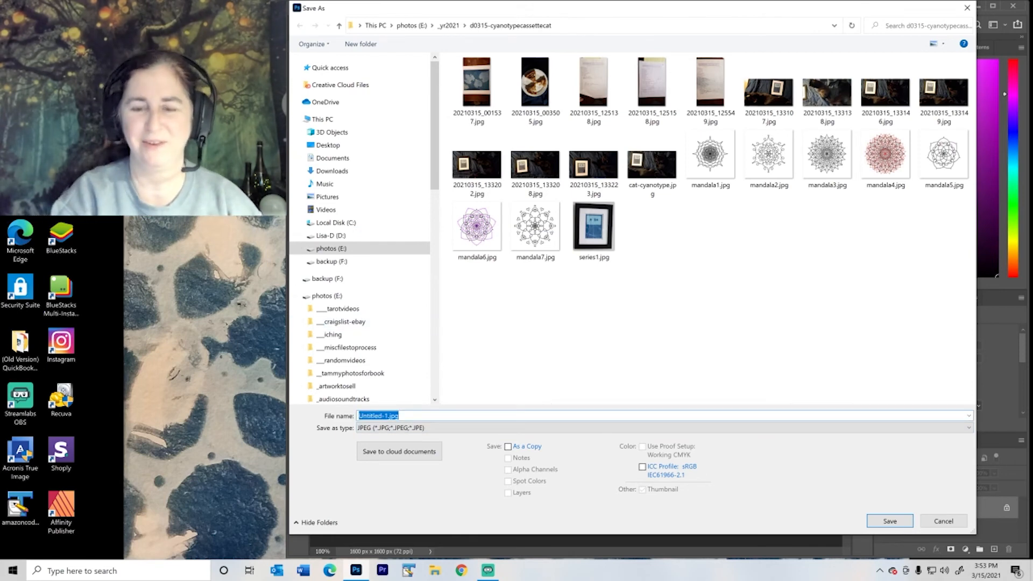
pyautogui.write('m')
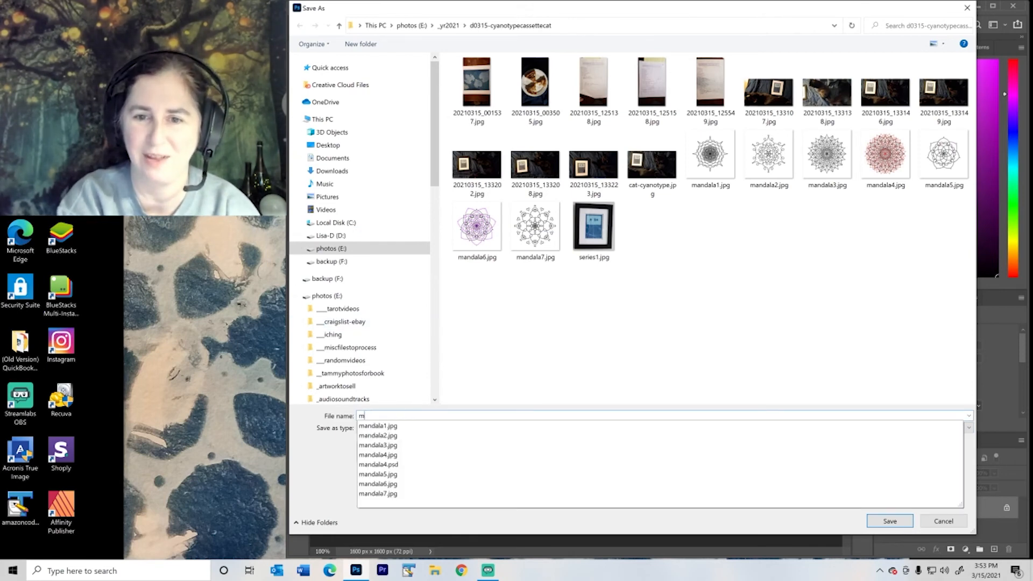
pyautogui.write('andala8')
pyautogui.press('Return')
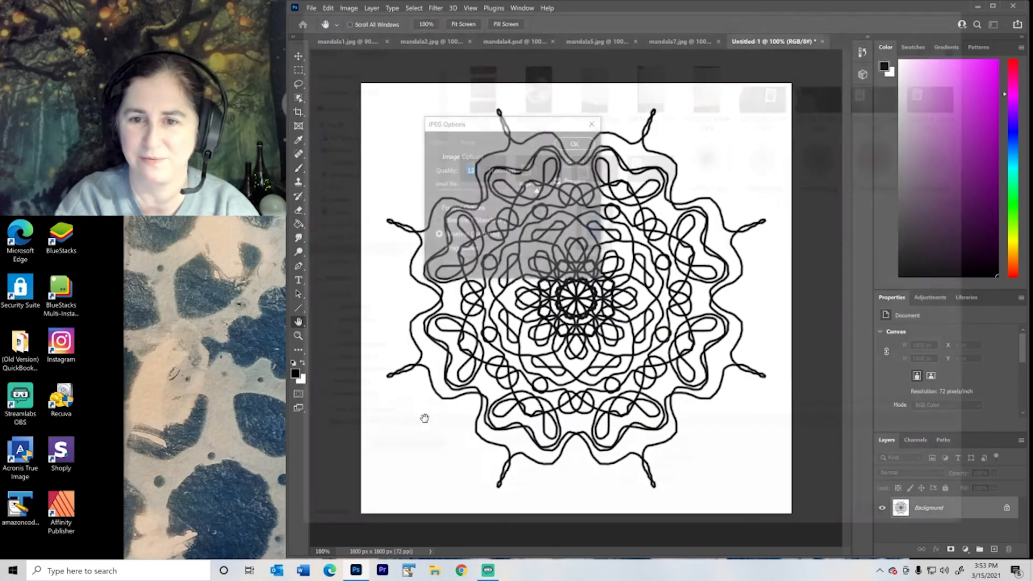
pyautogui.press('Return')
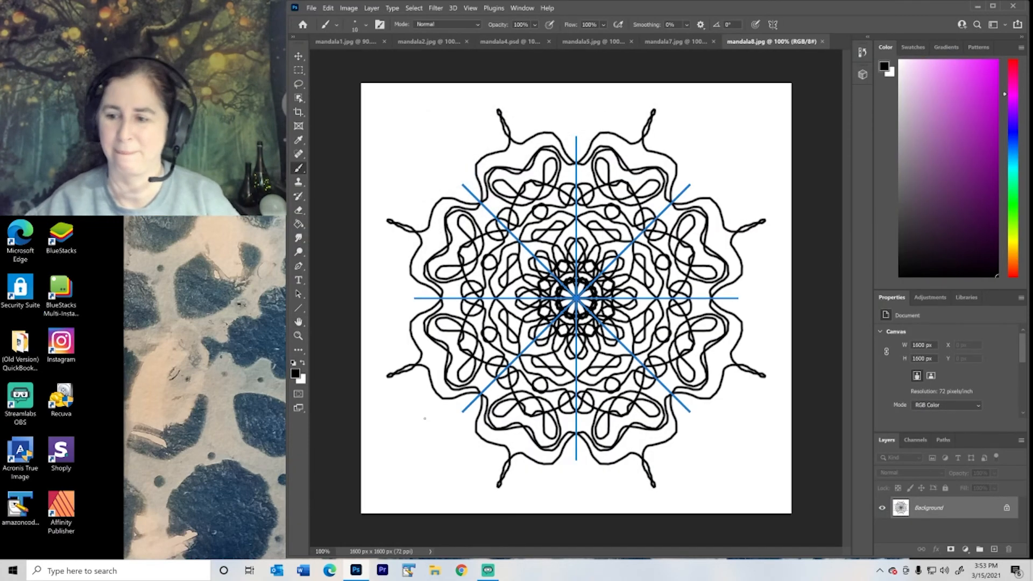
# Step: Create another blank white document of 1600 x 1600 pixels for the next mandala
pyautogui.click(311, 8)
pyautogui.click(318, 18)
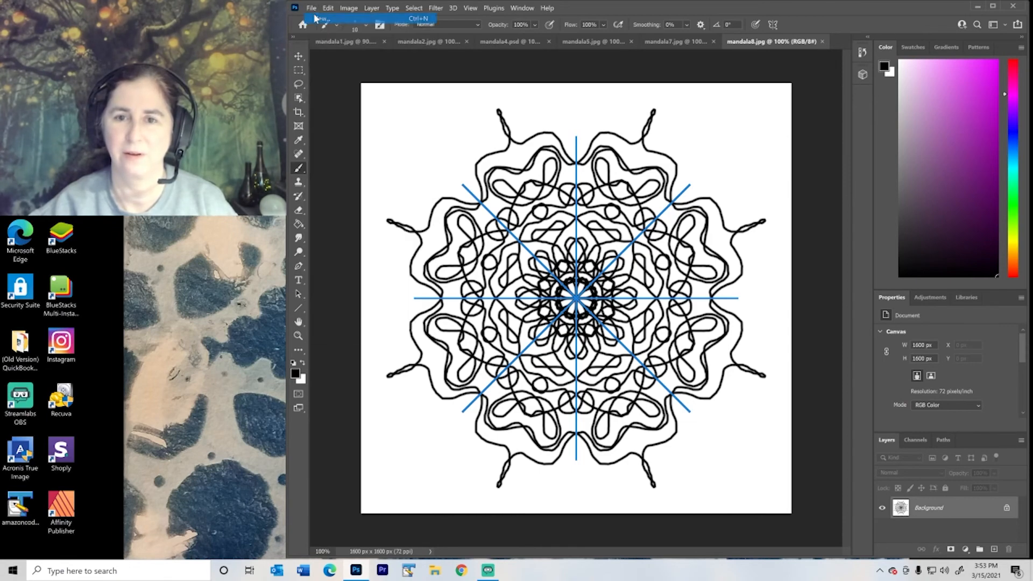
pyautogui.press('Return')
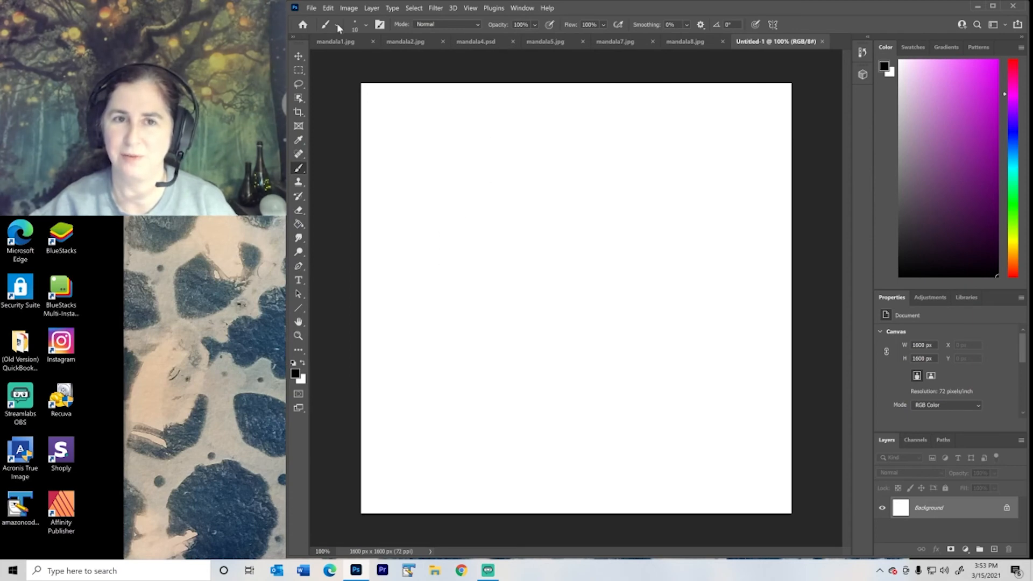
# Step: Set the Soft Round brush size to 8 px
pyautogui.click(364, 24)
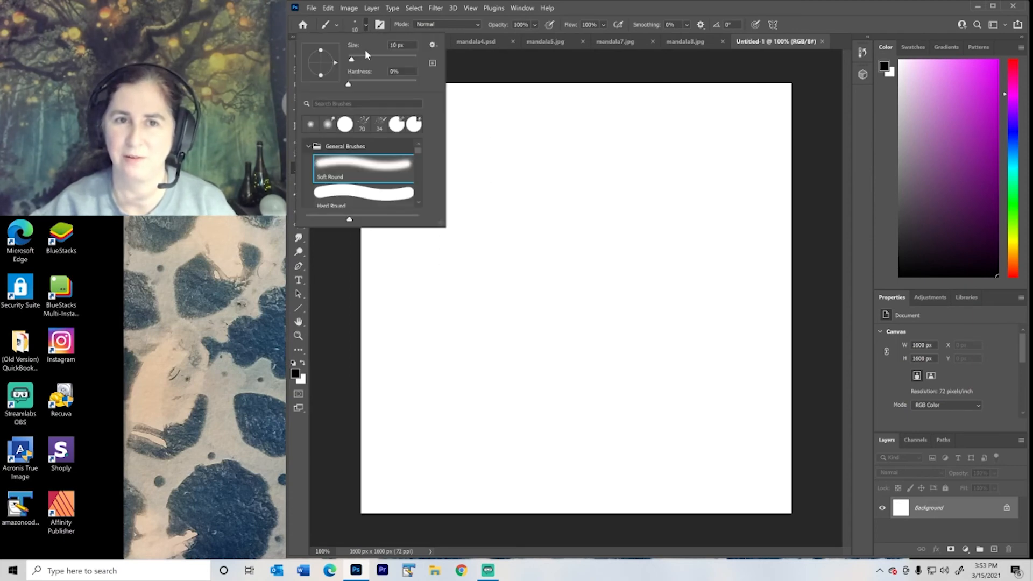
pyautogui.press('Down')
pyautogui.press('Down')
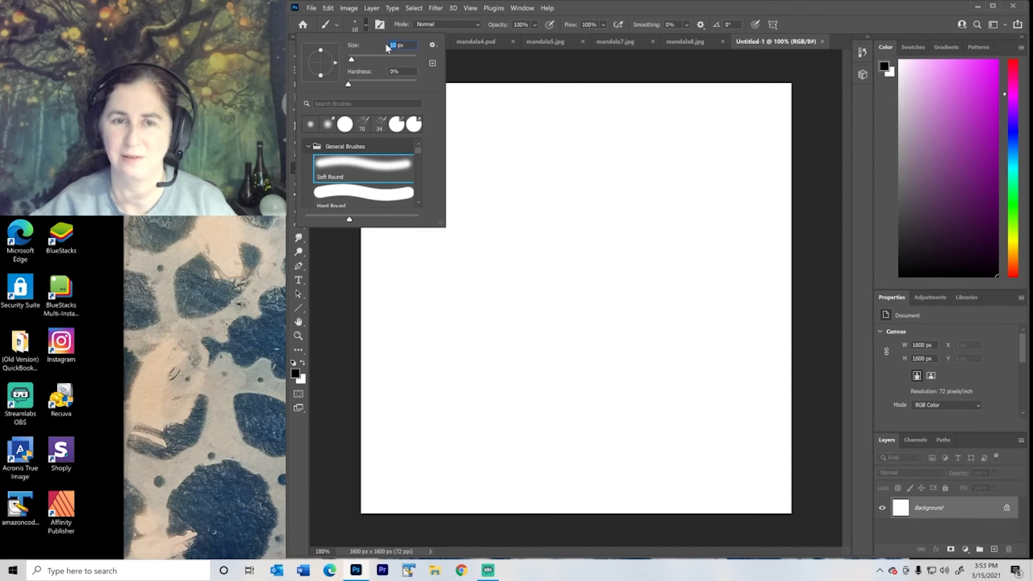
pyautogui.press('Return')
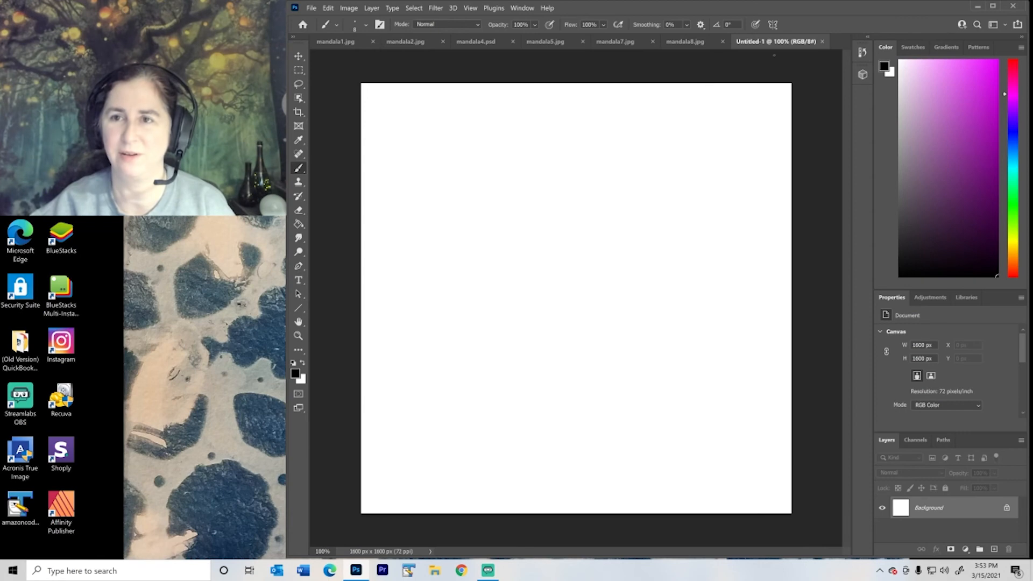
# Step: Apply Mandala symmetry with 8 segments to the new canvas and accept the centred guide
pyautogui.click(774, 24)
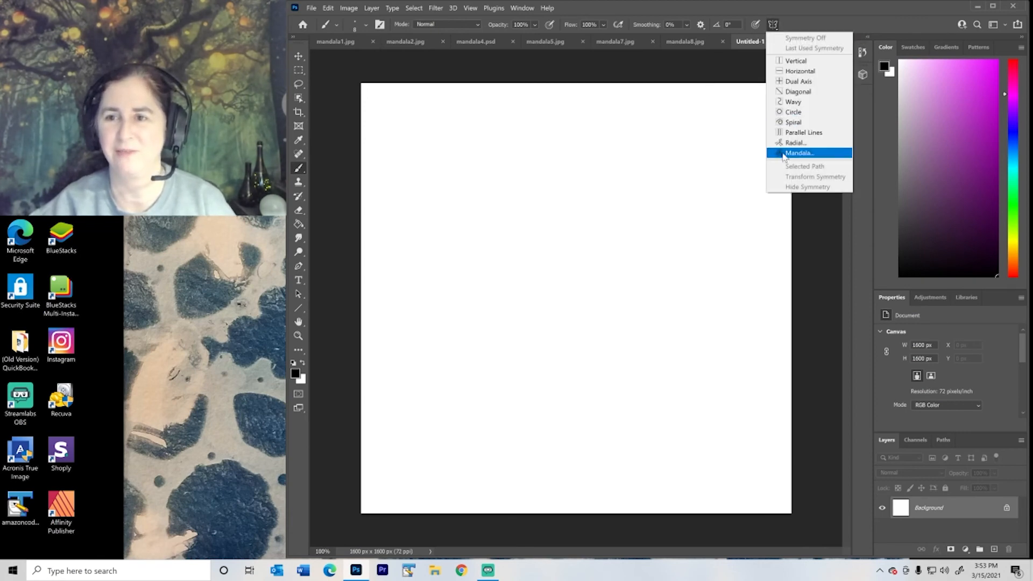
pyautogui.click(799, 153)
pyautogui.write('8')
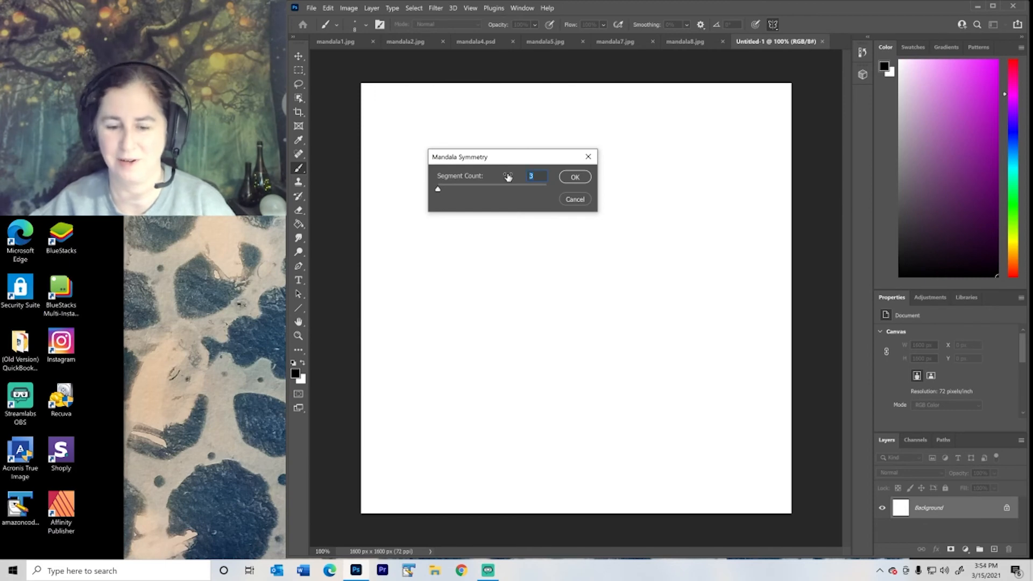
pyautogui.click(571, 178)
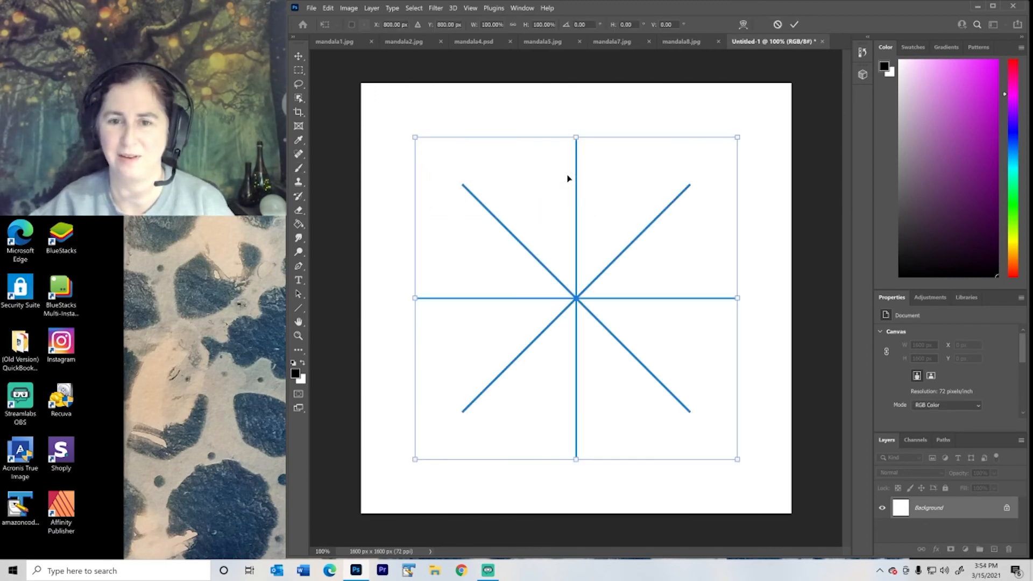
pyautogui.click(795, 25)
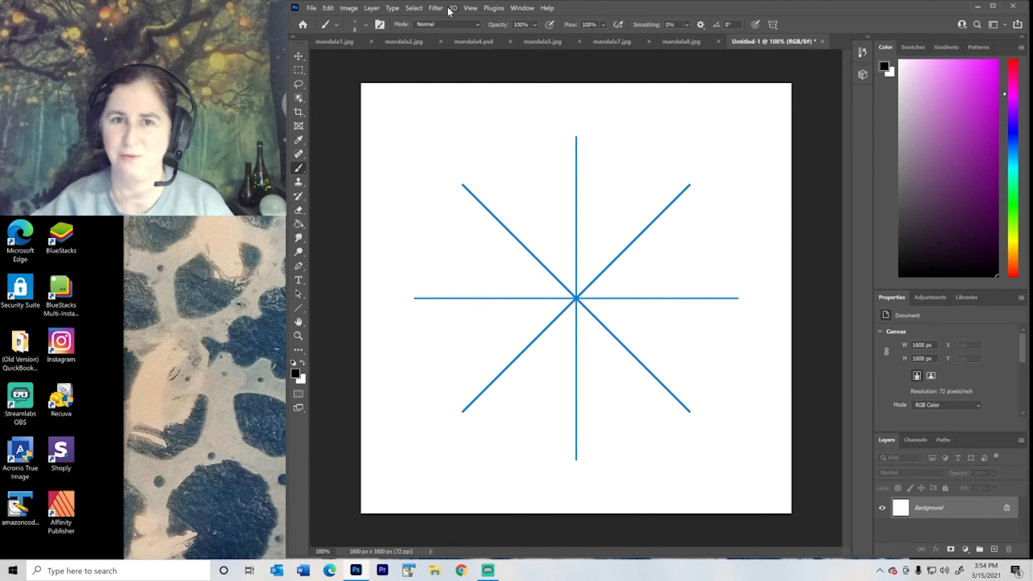
# Step: Paint chains of growing circles outward from the centre, rounded squares on the symmetry axes and an outer ring of paired circles
pyautogui.click(470, 8)
pyautogui.click(491, 82)
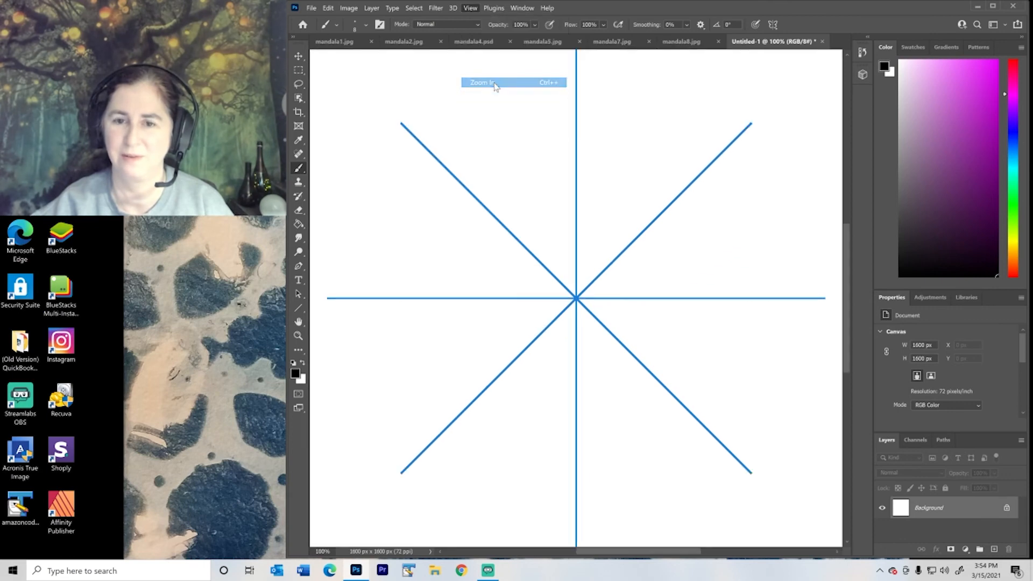
pyautogui.click(471, 8)
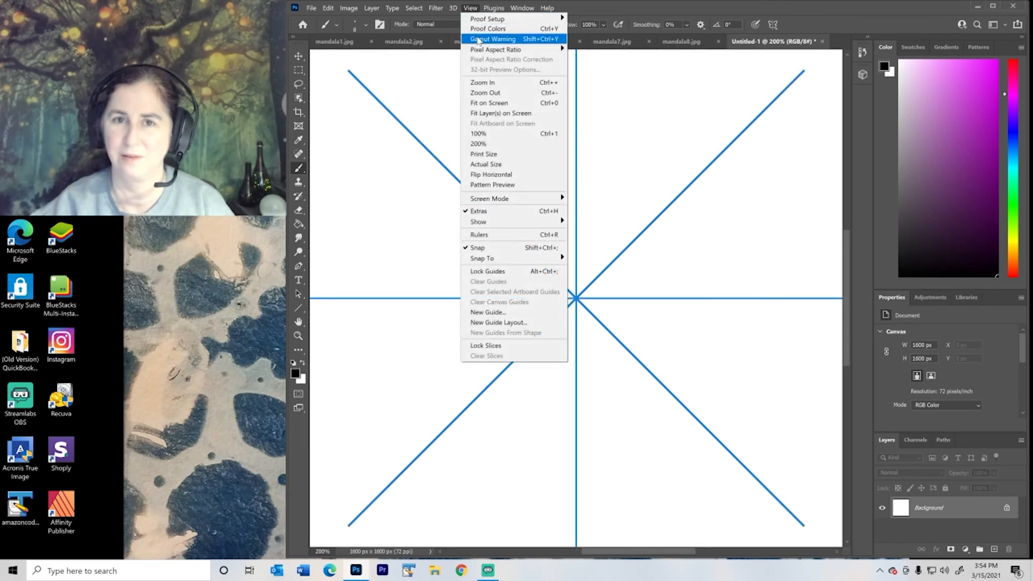
pyautogui.click(482, 83)
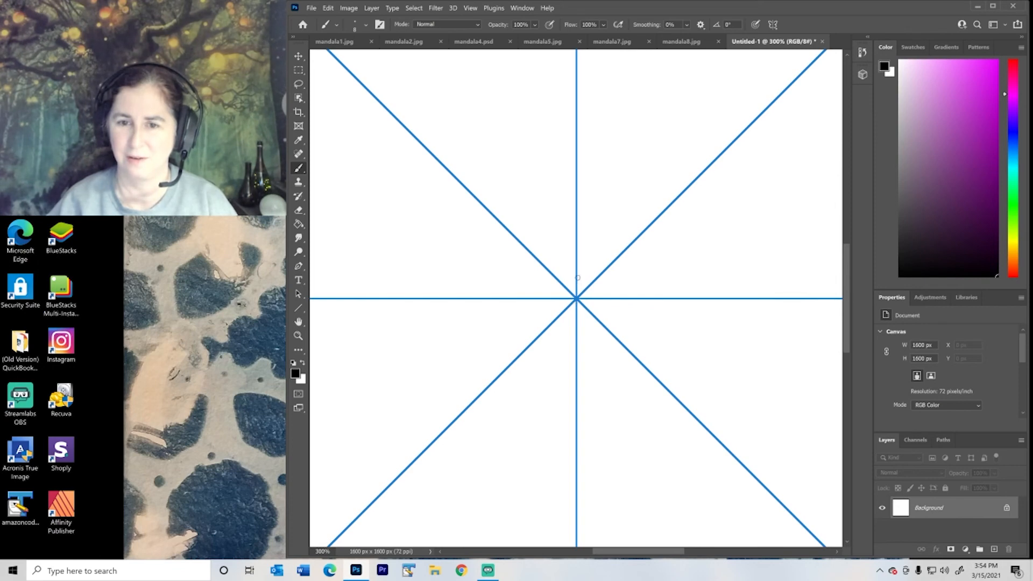
pyautogui.moveTo(577, 279)
pyautogui.mouseDown()
pyautogui.moveTo(602, 254)
pyautogui.moveTo(587, 226)
pyautogui.moveTo(616, 226)
pyautogui.moveTo(598, 211)
pyautogui.moveTo(630, 218)
pyautogui.moveTo(598, 199)
pyautogui.moveTo(617, 185)
pyautogui.moveTo(634, 198)
pyautogui.mouseUp()
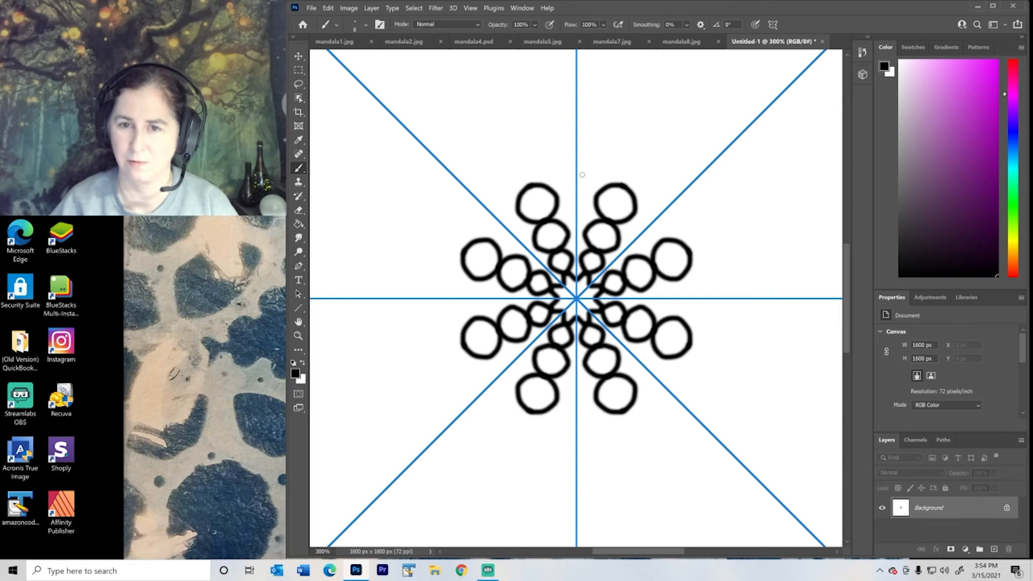
pyautogui.moveTo(581, 170)
pyautogui.mouseDown()
pyautogui.moveTo(570, 165)
pyautogui.moveTo(561, 182)
pyautogui.moveTo(563, 199)
pyautogui.moveTo(575, 200)
pyautogui.mouseUp()
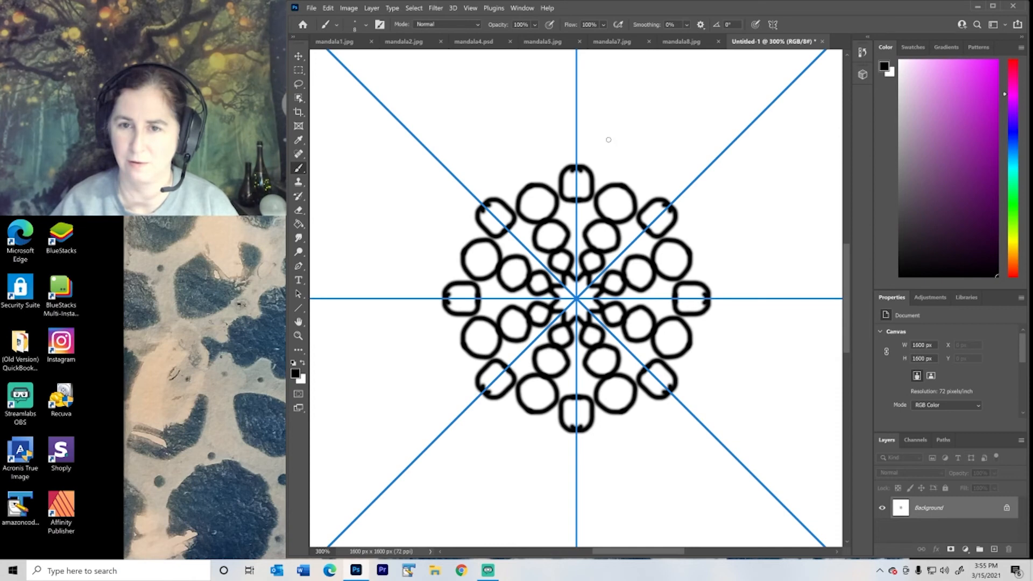
pyautogui.moveTo(615, 134)
pyautogui.mouseDown()
pyautogui.moveTo(596, 143)
pyautogui.moveTo(593, 160)
pyautogui.moveTo(610, 176)
pyautogui.moveTo(636, 155)
pyautogui.moveTo(614, 131)
pyautogui.mouseUp()
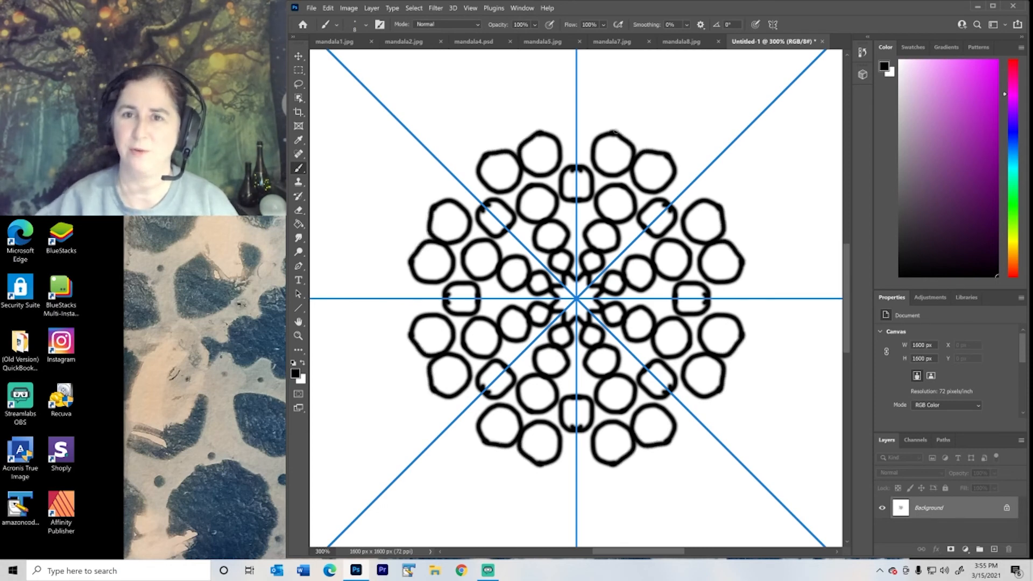
# Step: Paint a ring of large circles on the symmetry axes around the centre motif, with smaller circles between and slightly beyond them
pyautogui.click(470, 8)
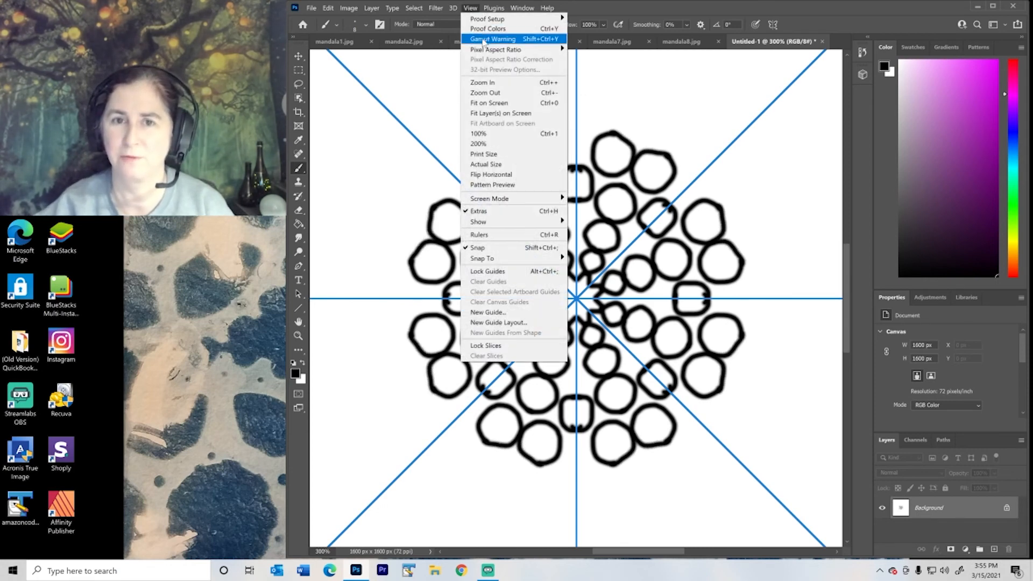
pyautogui.click(503, 96)
pyautogui.click(471, 8)
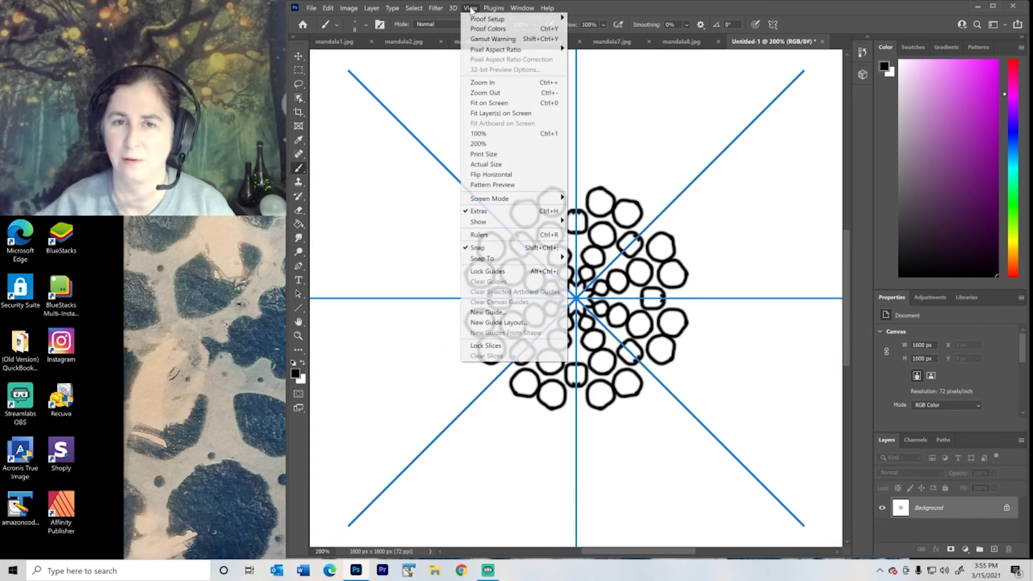
pyautogui.click(485, 92)
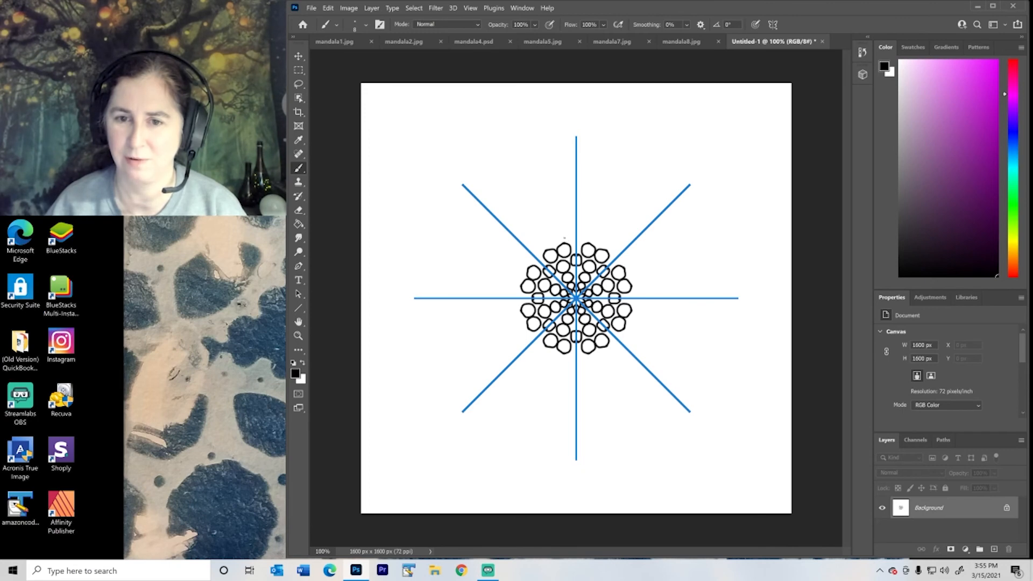
pyautogui.moveTo(568, 240); pyautogui.dragTo(574, 241)
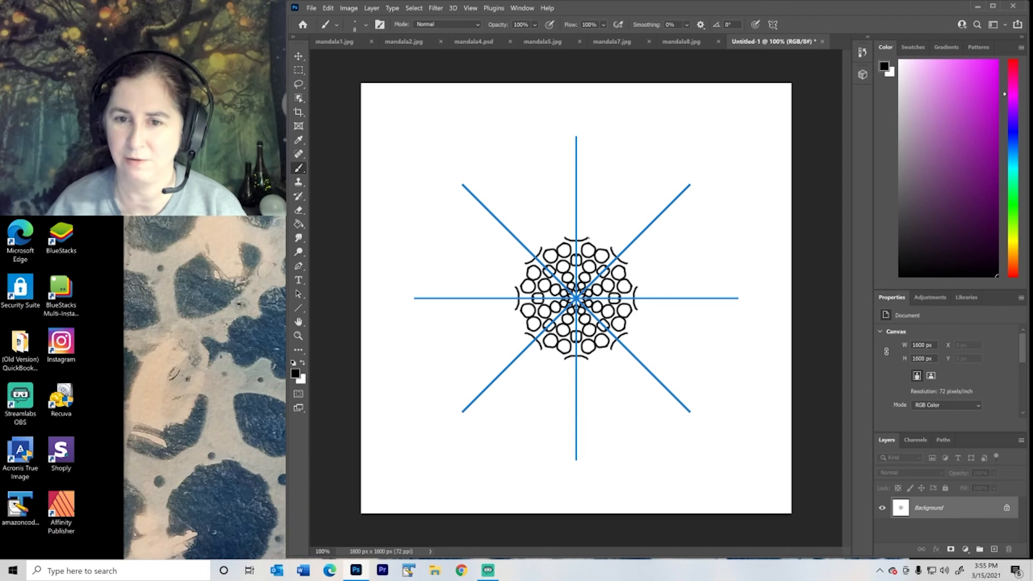
pyautogui.moveTo(595, 234); pyautogui.dragTo(596, 225)
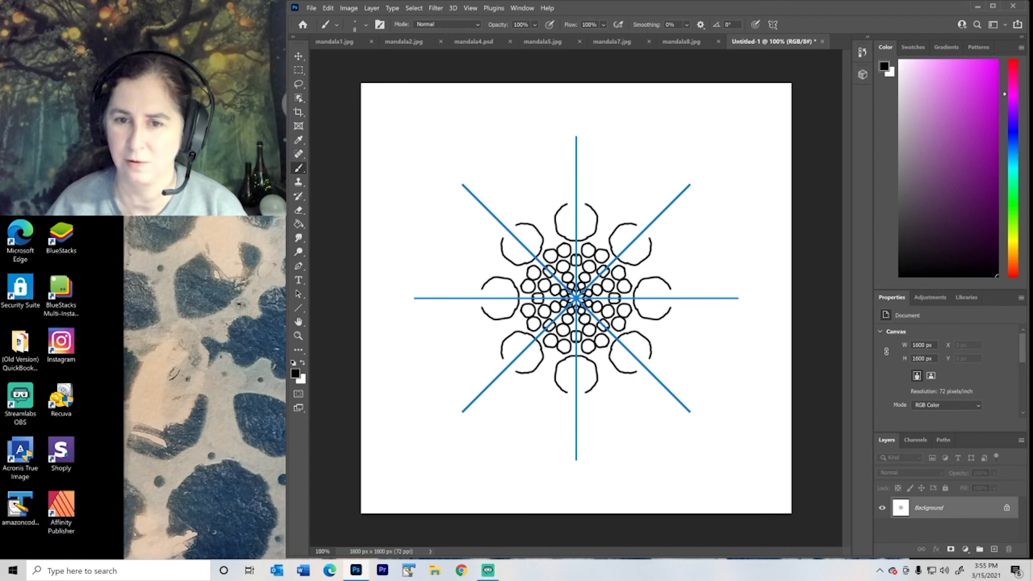
pyautogui.moveTo(611, 195)
pyautogui.mouseDown()
pyautogui.moveTo(627, 210)
pyautogui.moveTo(603, 211)
pyautogui.mouseUp()
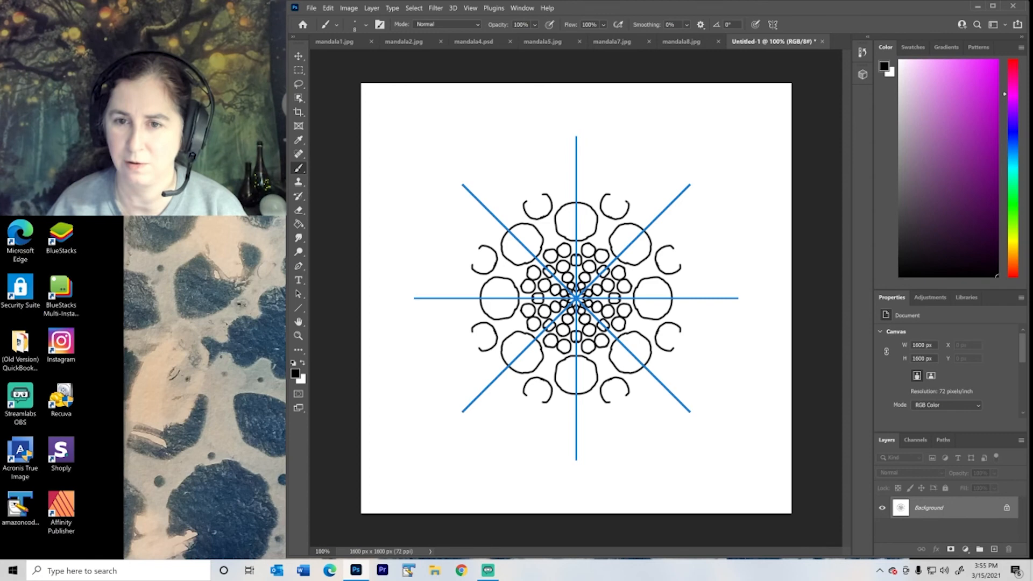
pyautogui.moveTo(627, 198); pyautogui.dragTo(612, 193)
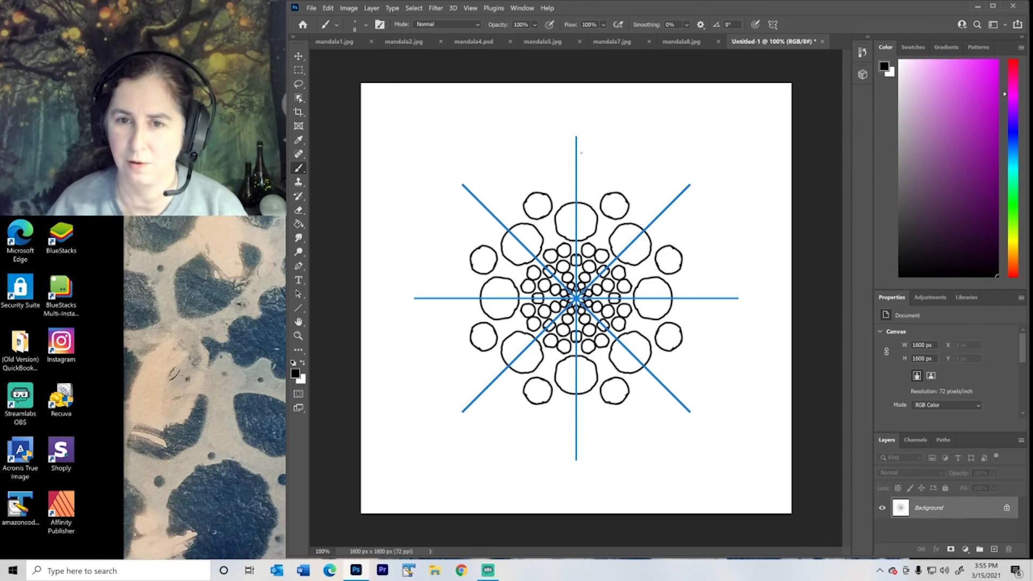
pyautogui.moveTo(579, 152); pyautogui.dragTo(558, 156)
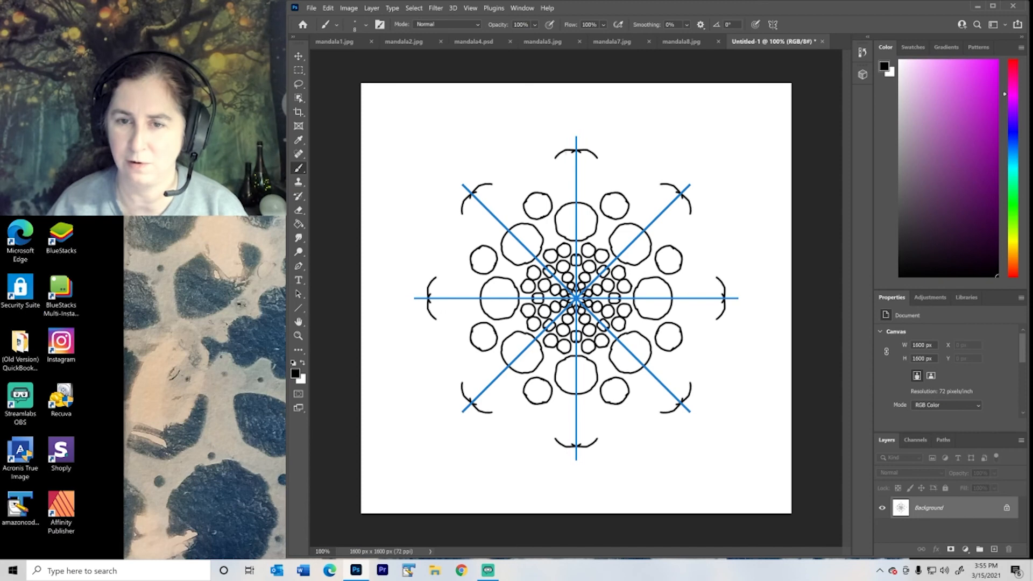
pyautogui.click(329, 8)
pyautogui.click(334, 17)
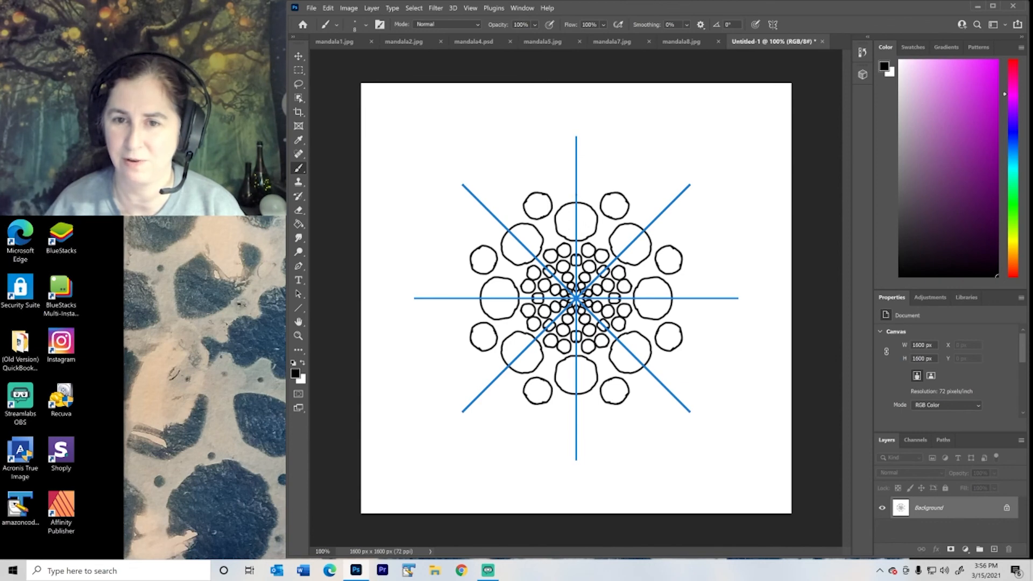
# Step: Paint a second ring of larger circles on the symmetry axes and medium circles in the spaces between them
pyautogui.moveTo(576, 179)
pyautogui.mouseDown()
pyautogui.moveTo(599, 193)
pyautogui.moveTo(601, 171)
pyautogui.moveTo(584, 153)
pyautogui.mouseUp()
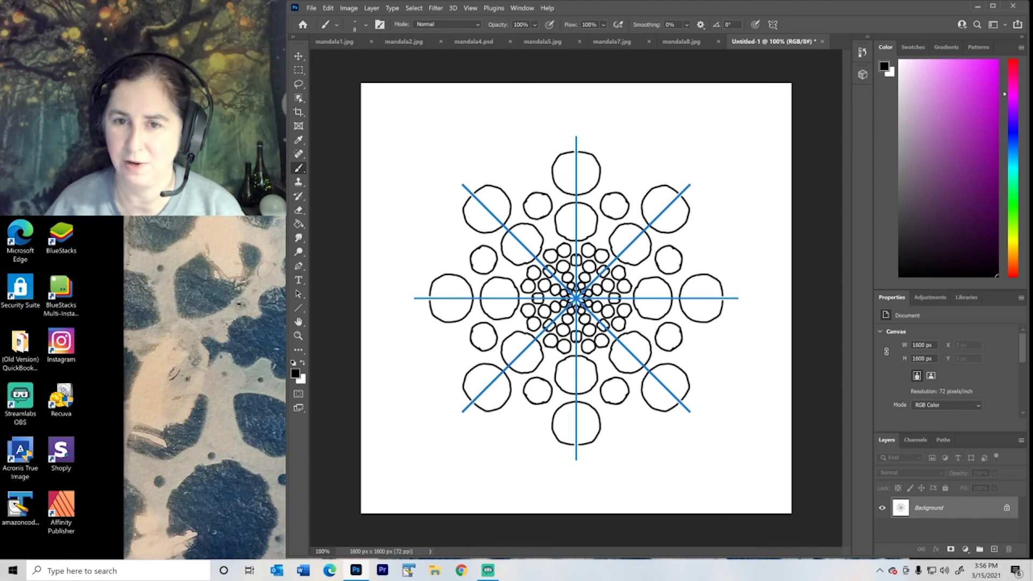
pyautogui.moveTo(532, 157); pyautogui.dragTo(528, 177)
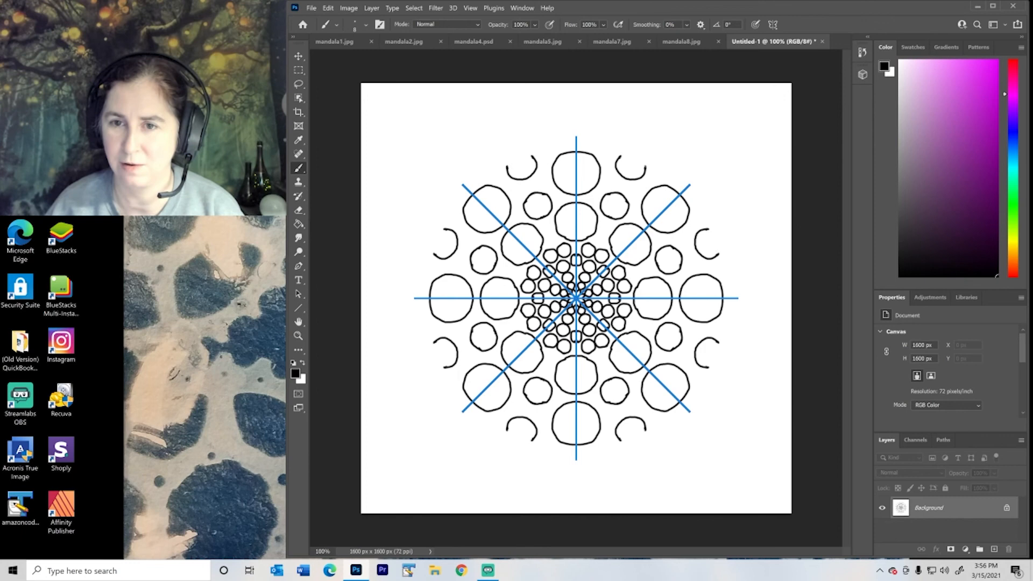
pyautogui.moveTo(508, 165); pyautogui.dragTo(516, 154)
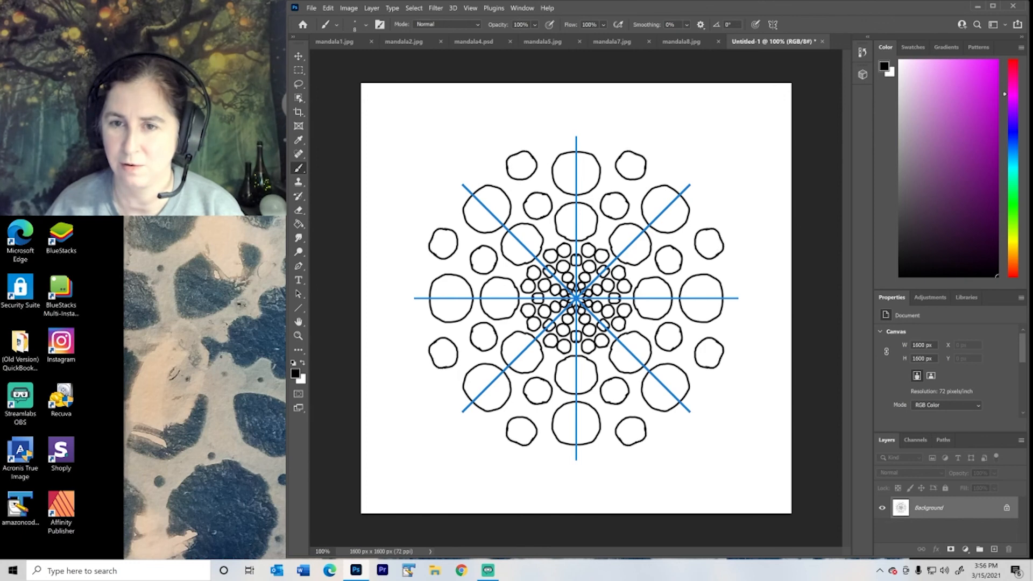
# Step: Fill the gaps between the circles with tiny rounded shapes and add an outer ring of paired circles with a small circle at each axis end
pyautogui.moveTo(532, 181); pyautogui.dragTo(534, 189)
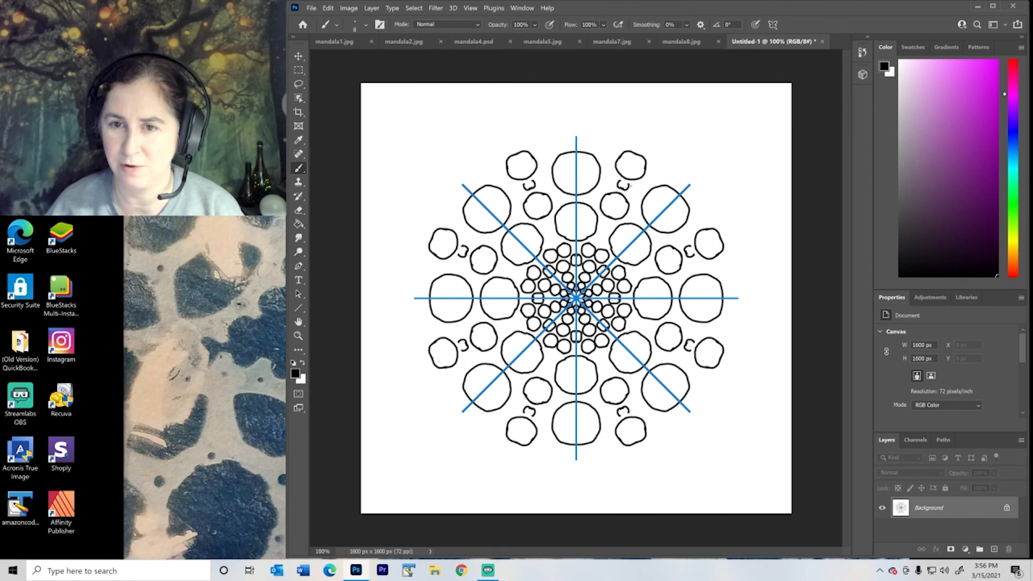
pyautogui.moveTo(526, 183); pyautogui.dragTo(528, 189)
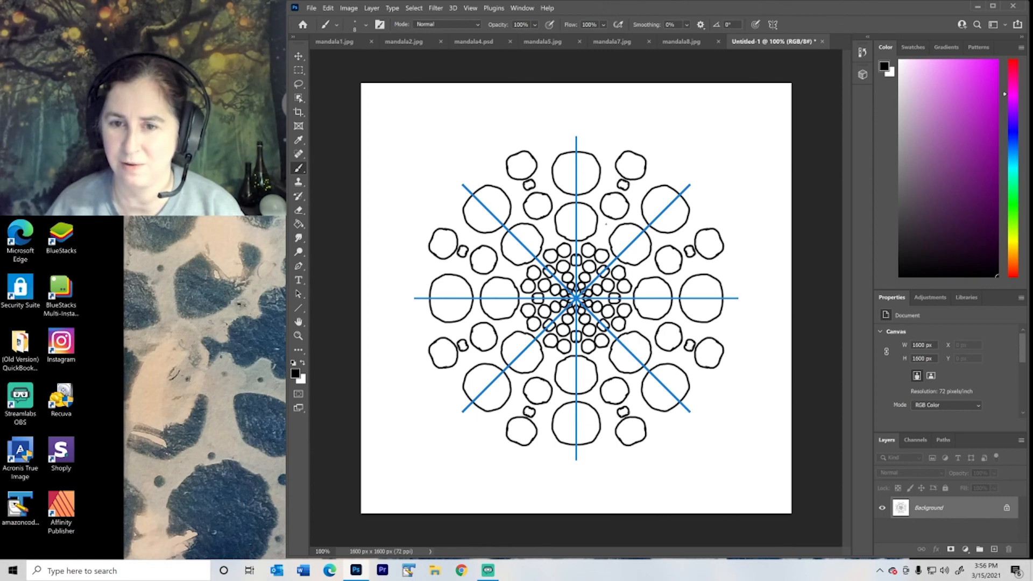
pyautogui.moveTo(605, 224); pyautogui.dragTo(604, 225)
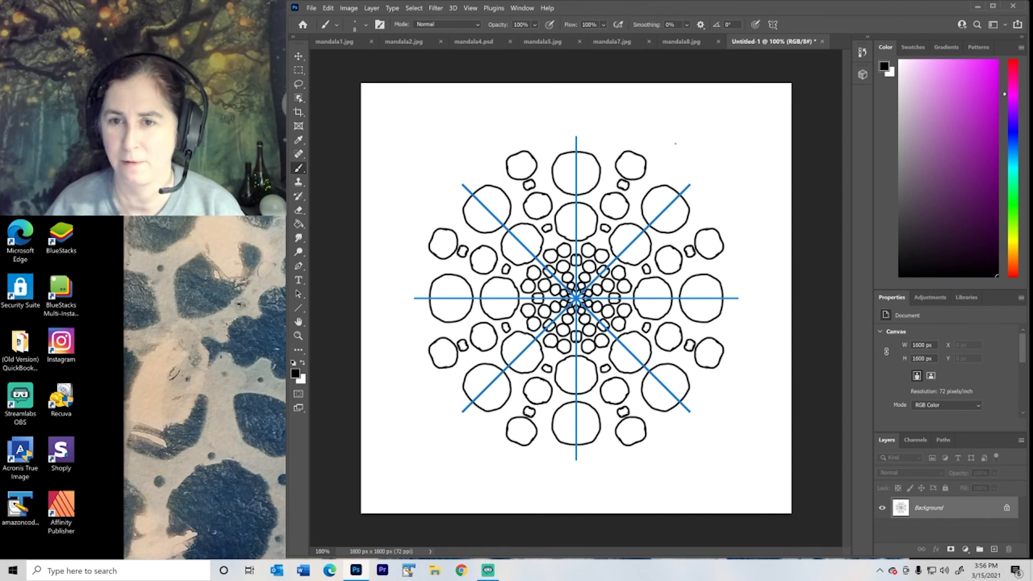
pyautogui.moveTo(616, 119)
pyautogui.mouseDown()
pyautogui.moveTo(616, 143)
pyautogui.moveTo(596, 147)
pyautogui.moveTo(593, 117)
pyautogui.mouseUp()
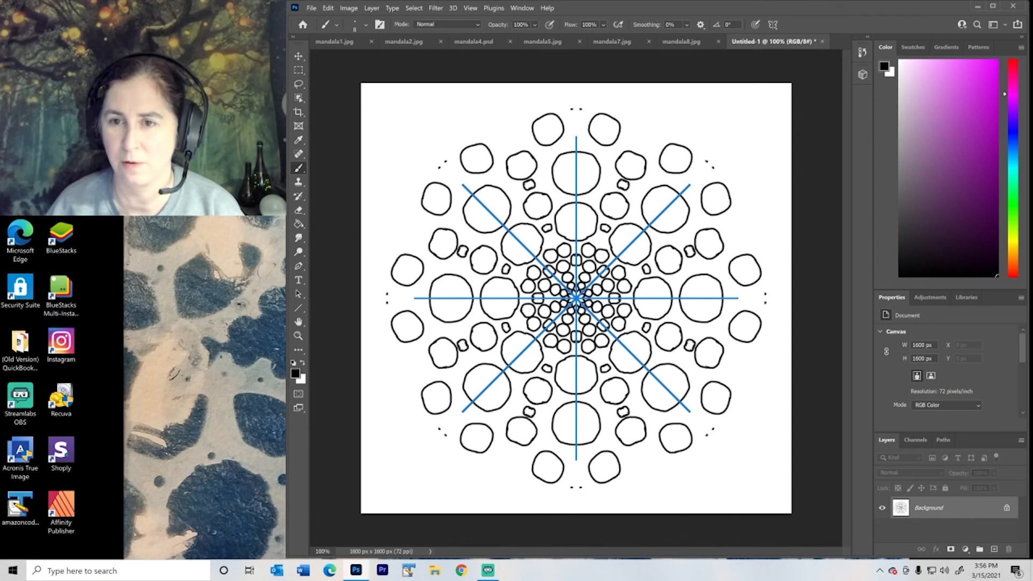
pyautogui.moveTo(571, 109); pyautogui.dragTo(574, 122)
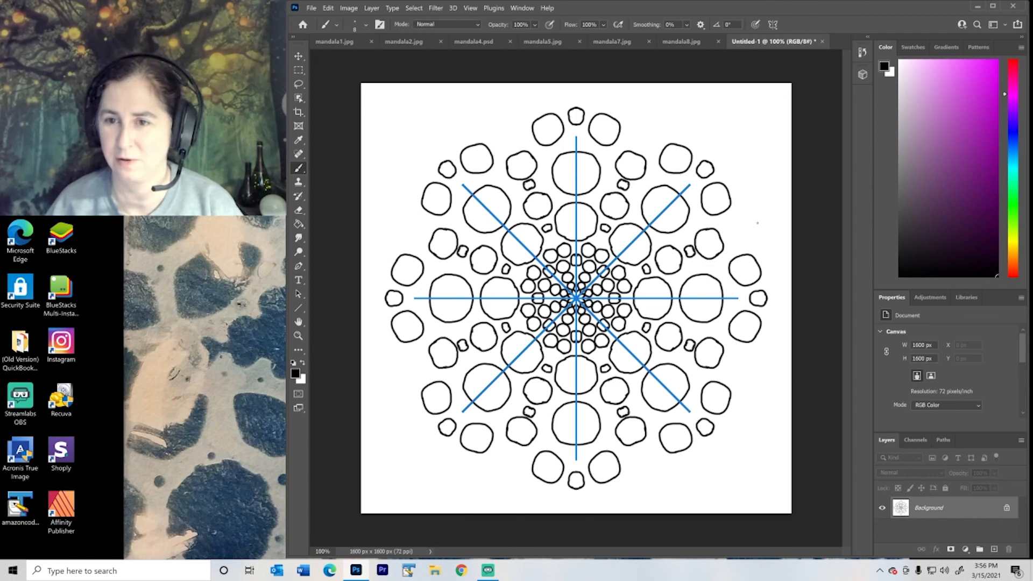
pyautogui.moveTo(498, 115); pyautogui.dragTo(504, 116)
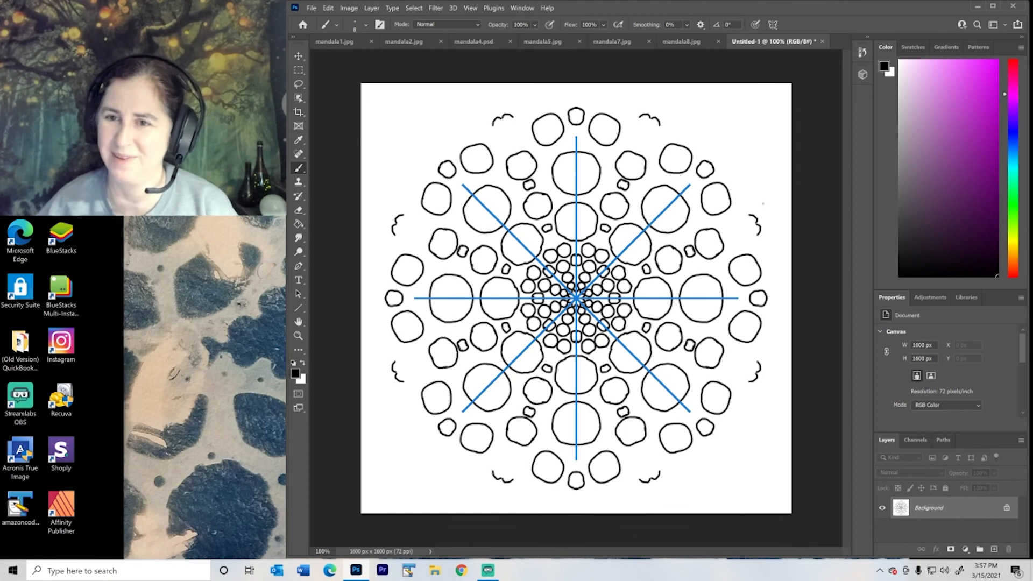
pyautogui.click(328, 8)
pyautogui.click(330, 14)
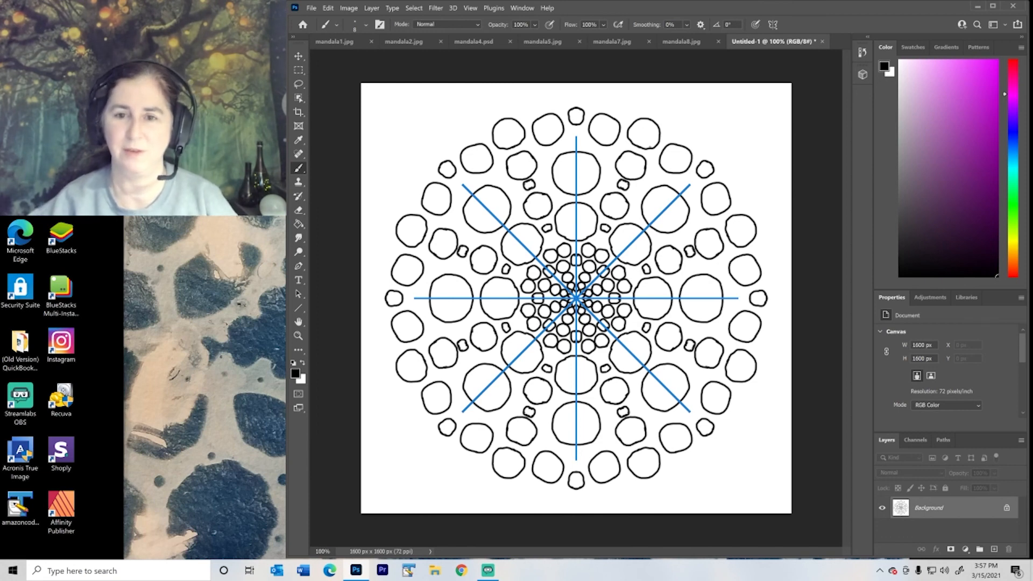
# Step: Save the finished circle mandala as a JPEG named mandala9 with the default JPEG options
pyautogui.click(313, 7)
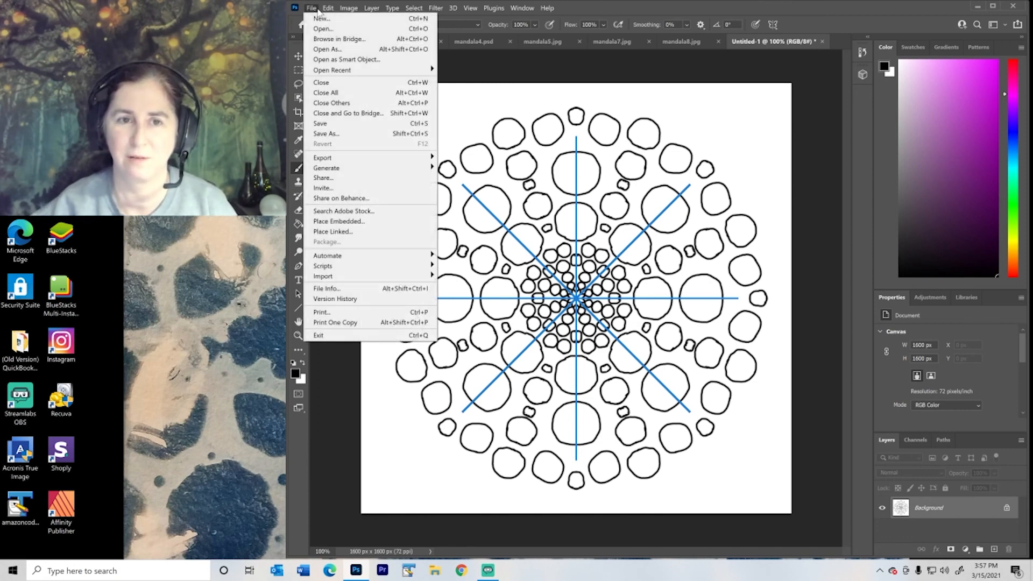
pyautogui.click(345, 134)
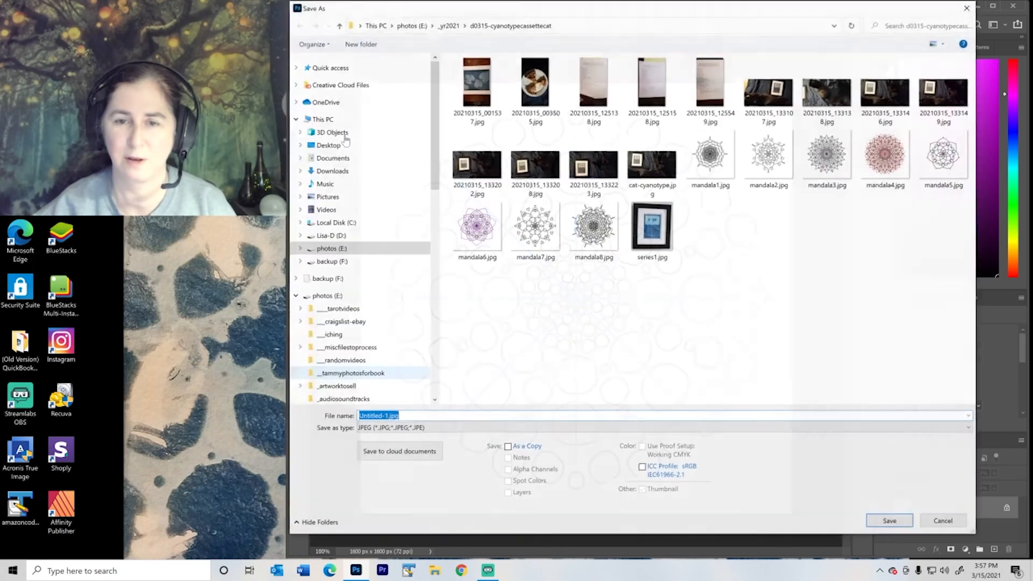
pyautogui.write('mandala9')
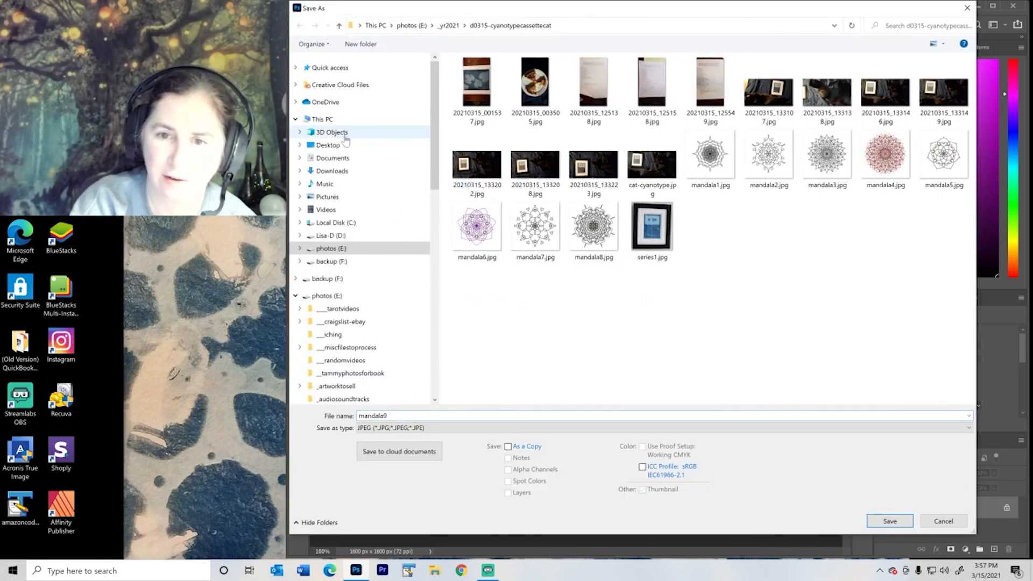
pyautogui.press('Return')
pyautogui.press('Return')
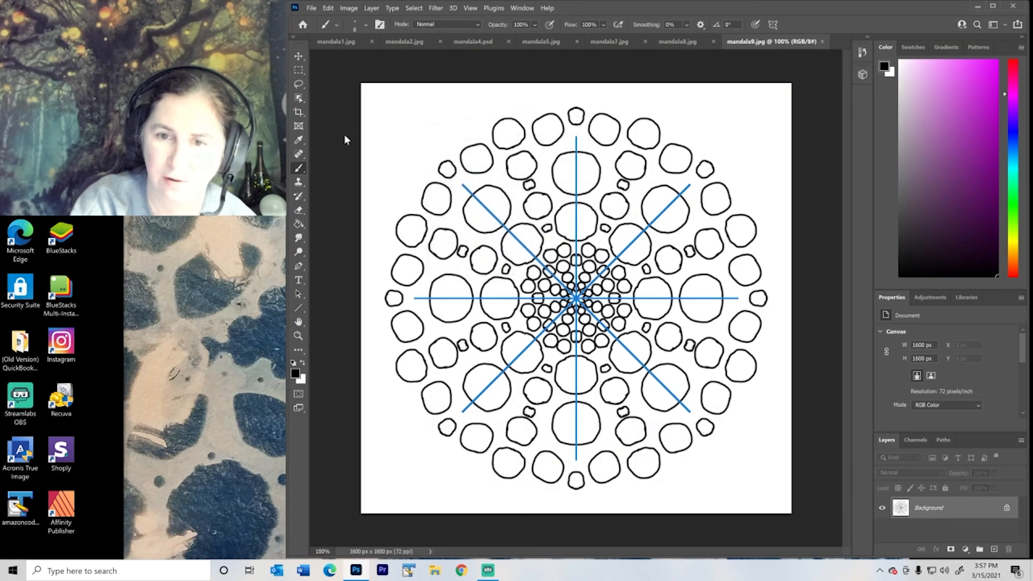